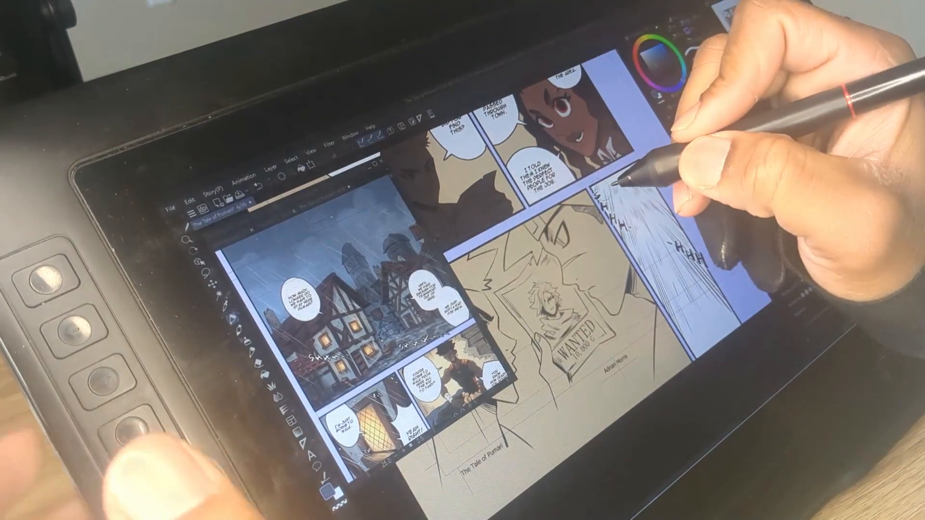
pyautogui.press(']')
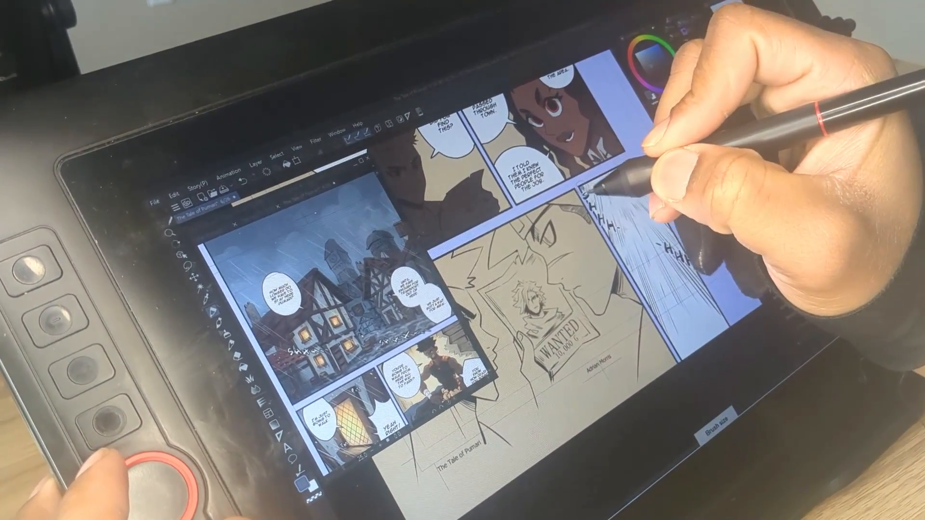
pyautogui.moveTo(597, 184)
pyautogui.mouseDown()
pyautogui.moveTo(670, 218)
pyautogui.moveTo(651, 229)
pyautogui.moveTo(626, 222)
pyautogui.moveTo(622, 231)
pyautogui.moveTo(613, 211)
pyautogui.moveTo(679, 310)
pyautogui.moveTo(637, 221)
pyautogui.moveTo(659, 225)
pyautogui.moveTo(727, 301)
pyautogui.mouseUp()
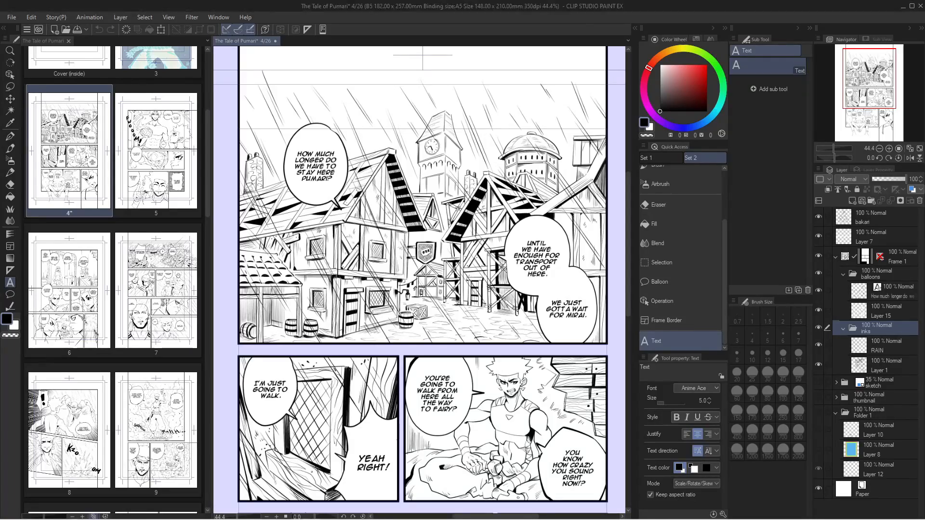
# Place the gloomy medieval village reference image over the page thumbnails and fit its window to that area
pyautogui.moveTo(568, 516); pyautogui.dragTo(183, 201)
pyautogui.moveTo(307, 363); pyautogui.dragTo(243, 302)
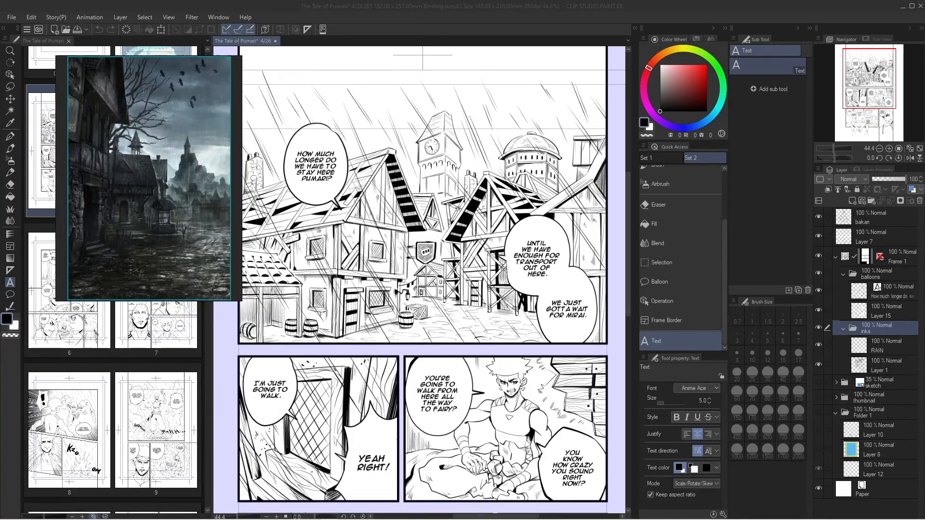
# Create a folder named "color" inside the inks folder and add a new raster layer in it for brush painting
pyautogui.scroll(3, 683, 237)
pyautogui.click(683, 236)
pyautogui.click(872, 200)
pyautogui.write('color')
pyautogui.click(852, 201)
# Cover the page's panels with a muted grey-blue base colour using the Dense watercolor brush
pyautogui.click(700, 124)
pyautogui.click(673, 88)
pyautogui.moveTo(487, 231)
pyautogui.mouseDown()
pyautogui.moveTo(545, 87)
pyautogui.moveTo(309, 192)
pyautogui.mouseUp()
pyautogui.click(743, 50)
pyautogui.click(767, 121)
pyautogui.moveTo(554, 120); pyautogui.dragTo(299, 106)
pyautogui.scroll(-2, 420, 280)
pyautogui.scroll(3, 419, 386)
pyautogui.click(872, 237)
pyautogui.moveTo(433, 120); pyautogui.dragTo(414, 482)
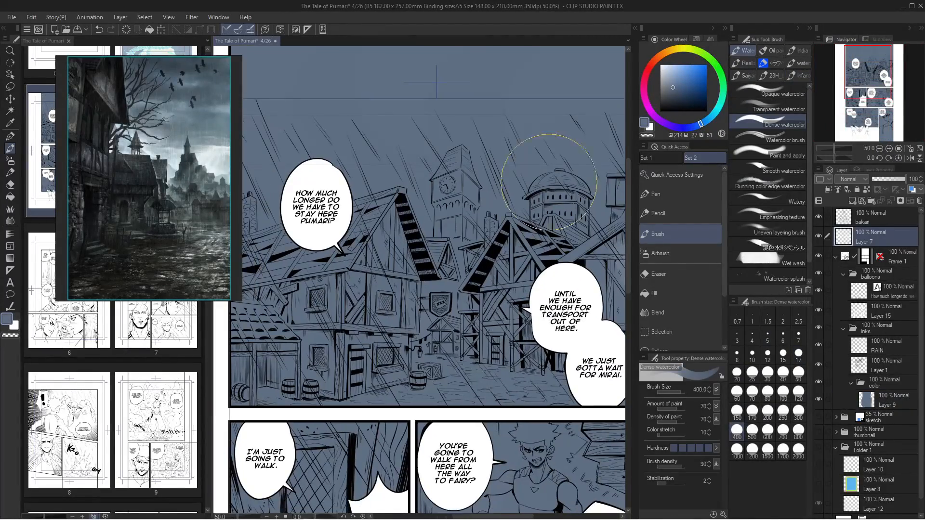
# Paint soft, lighter grey-blue clouds across the town panel's sky on the color folder's layer with brush size 500
pyautogui.scroll(-4, 170, 157)
pyautogui.scroll(4, 177, 174)
pyautogui.scroll(-2, 392, 217)
pyautogui.click(752, 433)
pyautogui.click(891, 401)
pyautogui.moveTo(434, 166); pyautogui.dragTo(501, 178)
pyautogui.moveTo(433, 188); pyautogui.dragTo(342, 193)
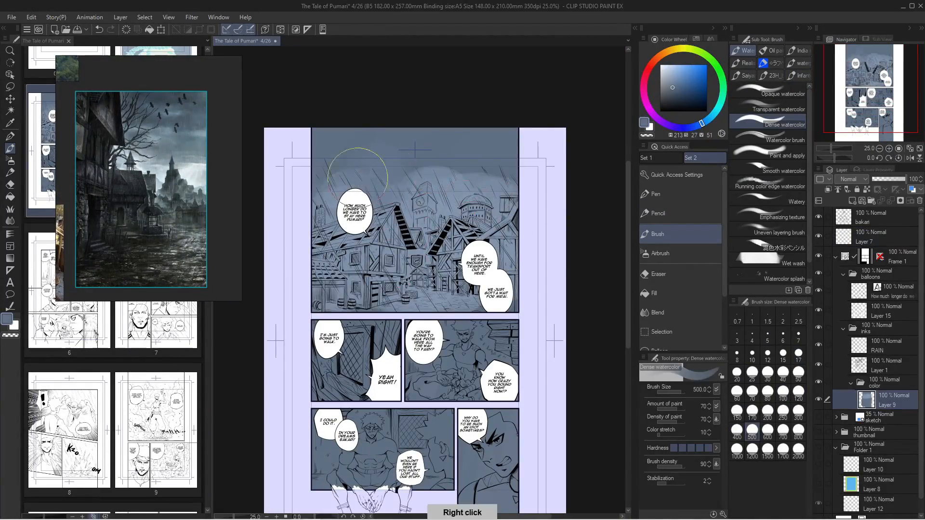
pyautogui.scroll(2, 381, 235)
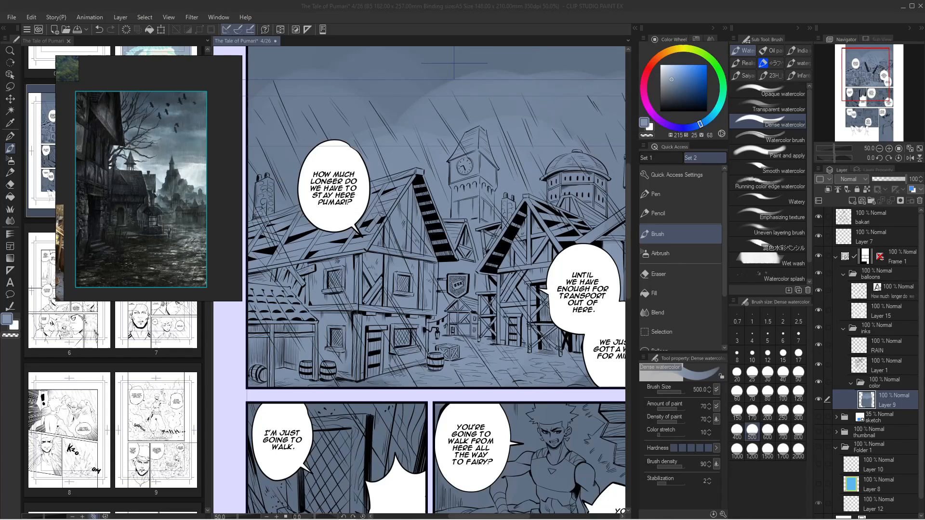
pyautogui.scroll(-2, 337, 270)
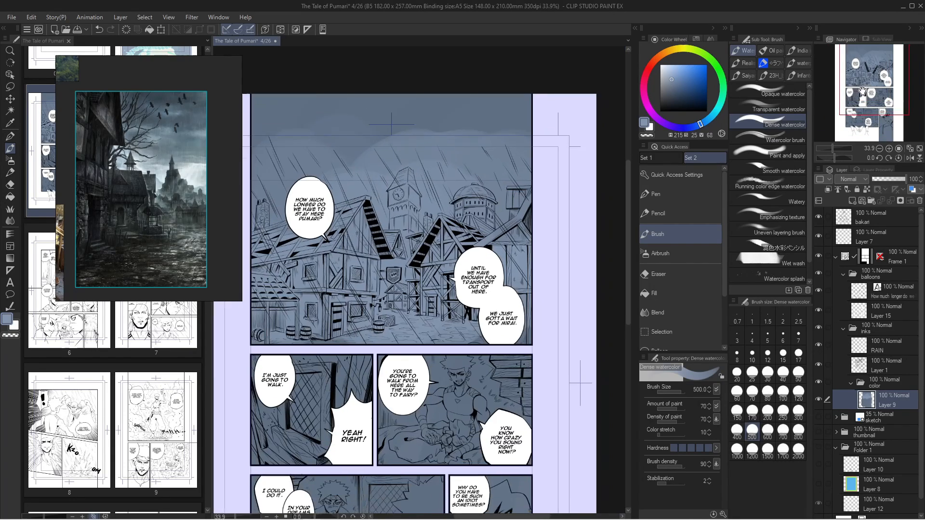
# Paint the walls of the large half-timbered house in the town panel a muted greyish brown
pyautogui.scroll(1, 386, 270)
pyautogui.click(664, 53)
pyautogui.click(665, 87)
pyautogui.moveTo(385, 244); pyautogui.dragTo(395, 314)
pyautogui.scroll(1, 385, 289)
pyautogui.press('[')
pyautogui.moveTo(366, 280)
pyautogui.mouseDown()
pyautogui.moveTo(400, 350)
pyautogui.moveTo(455, 308)
pyautogui.mouseUp()
pyautogui.press(']')
pyautogui.press(']')
pyautogui.press(']')
pyautogui.press(']')
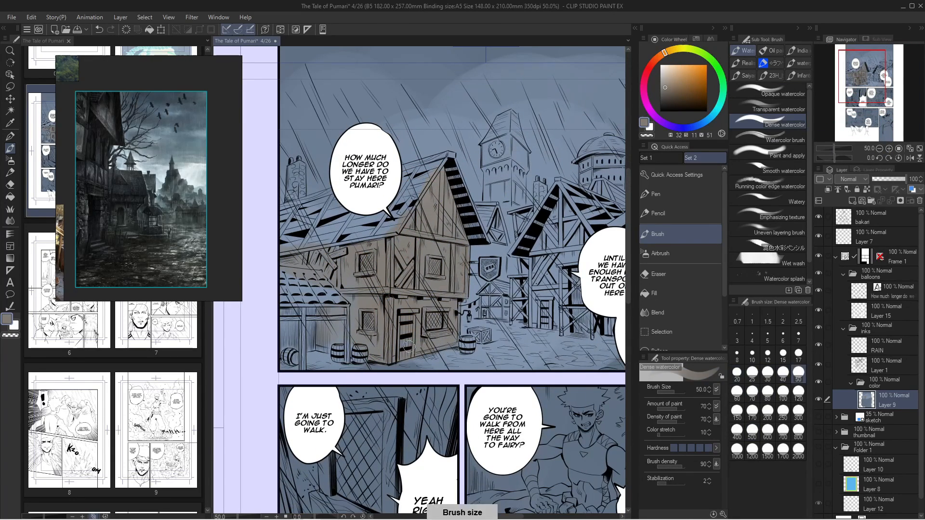
pyautogui.moveTo(424, 241); pyautogui.dragTo(411, 280)
# Paint the large house's roof in a dark desaturated red
pyautogui.click(648, 70)
pyautogui.click(672, 91)
pyautogui.moveTo(274, 263); pyautogui.dragTo(325, 236)
pyautogui.moveTo(289, 285); pyautogui.dragTo(414, 216)
pyautogui.moveTo(835, 148); pyautogui.dragTo(835, 149)
pyautogui.click(671, 99)
pyautogui.press(']')
pyautogui.moveTo(308, 286); pyautogui.dragTo(385, 248)
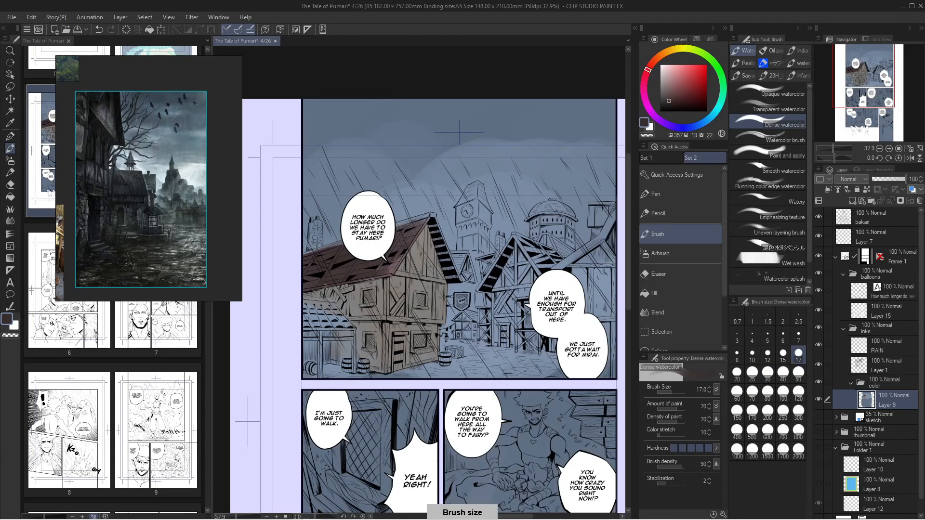
pyautogui.moveTo(351, 277); pyautogui.dragTo(429, 219)
# Paint the background clock tower and domed tower in a darker grey-blue
pyautogui.click(701, 124)
pyautogui.moveTo(477, 185)
pyautogui.mouseDown()
pyautogui.moveTo(449, 331)
pyautogui.moveTo(477, 333)
pyautogui.mouseUp()
pyautogui.press('[')
pyautogui.press('[')
pyautogui.press('[')
pyautogui.moveTo(482, 256); pyautogui.dragTo(484, 222)
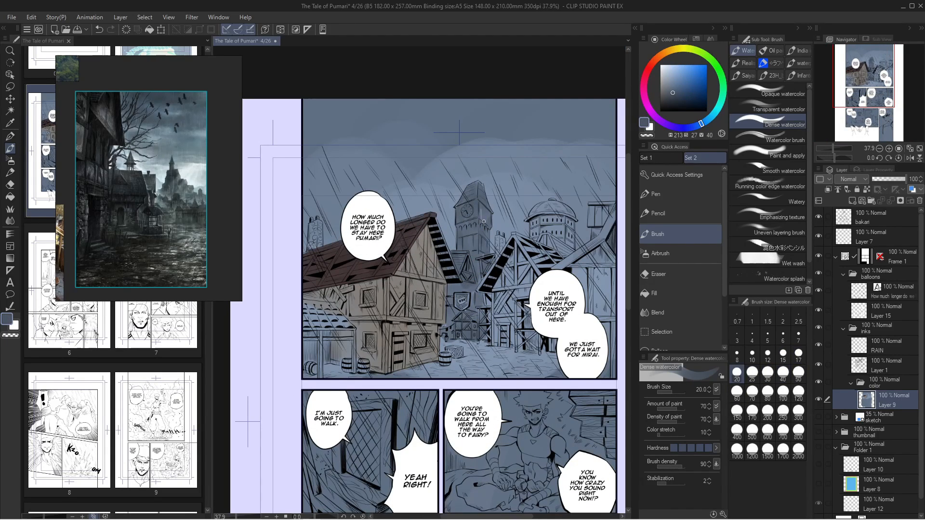
pyautogui.press(']')
pyautogui.press(']')
pyautogui.moveTo(540, 208); pyautogui.dragTo(567, 226)
# Darken the distant buildings and the street between the houses with dark grey-blue strokes
pyautogui.press('[')
pyautogui.moveTo(501, 304)
pyautogui.mouseDown()
pyautogui.moveTo(505, 273)
pyautogui.moveTo(522, 285)
pyautogui.mouseUp()
pyautogui.moveTo(461, 322); pyautogui.dragTo(507, 322)
pyautogui.press(']')
pyautogui.moveTo(400, 356); pyautogui.dragTo(511, 337)
pyautogui.moveTo(443, 269); pyautogui.dragTo(412, 249)
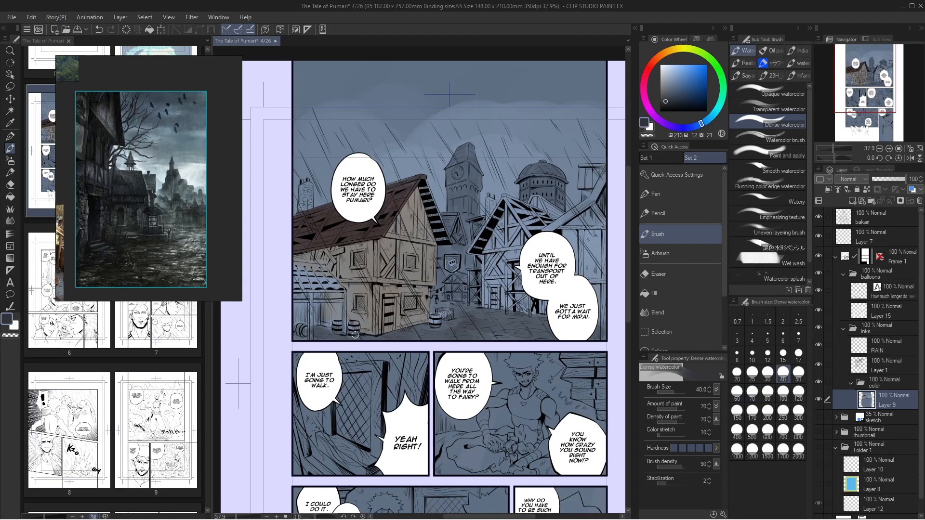
# Bring the cobblestone street reference into view and repaint the large house's walls in a pale warm grey
pyautogui.moveTo(159, 145); pyautogui.dragTo(144, 217)
pyautogui.rightClick(419, 241)
pyautogui.moveTo(415, 251)
pyautogui.mouseDown()
pyautogui.moveTo(425, 259)
pyautogui.moveTo(431, 224)
pyautogui.moveTo(410, 277)
pyautogui.mouseUp()
pyautogui.press(']')
pyautogui.press(']')
pyautogui.press(']')
pyautogui.press(']')
pyautogui.press(']')
pyautogui.rightClick(414, 261)
pyautogui.scroll(-5, 401, 289)
pyautogui.scroll(6, 401, 289)
pyautogui.moveTo(359, 251); pyautogui.dragTo(359, 279)
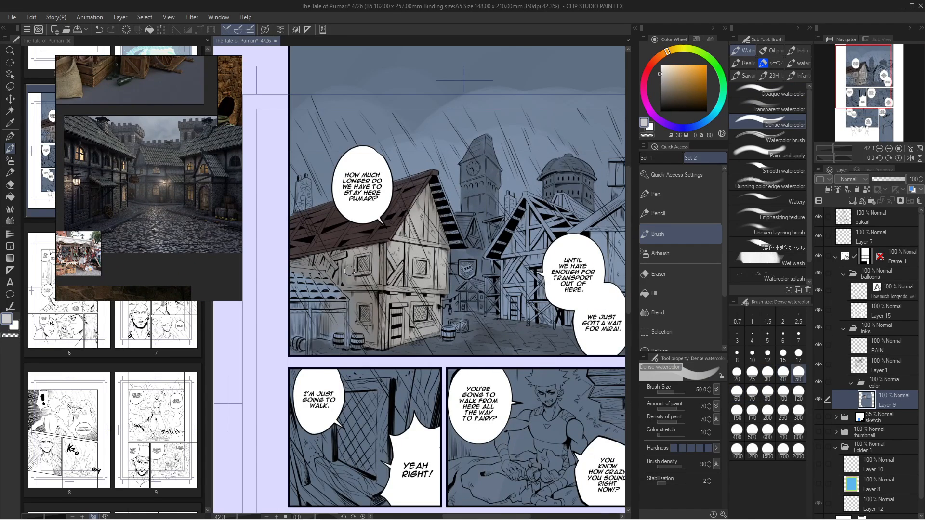
pyautogui.moveTo(414, 290)
pyautogui.mouseDown()
pyautogui.moveTo(383, 292)
pyautogui.moveTo(402, 338)
pyautogui.mouseUp()
pyautogui.moveTo(395, 207); pyautogui.dragTo(405, 289)
pyautogui.moveTo(337, 275); pyautogui.dragTo(311, 337)
# Paint the walls of the houses across the street in a muted warm grey with brush size 50
pyautogui.scroll(1, 436, 269)
pyautogui.moveTo(481, 269); pyautogui.dragTo(427, 275)
pyautogui.moveTo(545, 217); pyautogui.dragTo(578, 287)
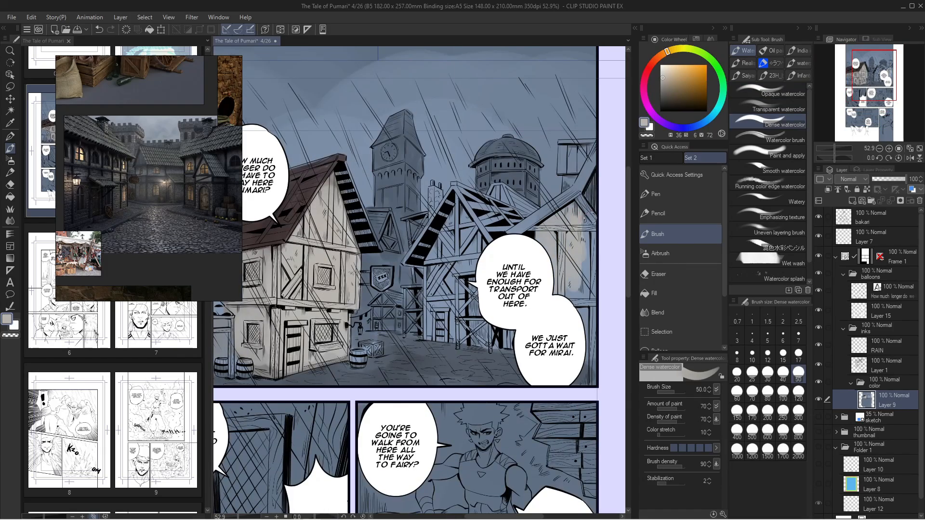
pyautogui.moveTo(581, 241); pyautogui.dragTo(584, 376)
# Shade the large house's walls around the windows and door with sampled greys and a smaller brush
pyautogui.rightClick(347, 308)
pyautogui.press('[')
pyautogui.press('[')
pyautogui.moveTo(315, 316)
pyautogui.mouseDown()
pyautogui.moveTo(350, 352)
pyautogui.moveTo(313, 371)
pyautogui.mouseUp()
pyautogui.rightClick(332, 369)
pyautogui.moveTo(314, 270); pyautogui.dragTo(424, 274)
pyautogui.rightClick(299, 333)
pyautogui.moveTo(277, 336); pyautogui.dragTo(298, 362)
# Lighten the timbered front of the house across the street with light grey at brush size 25
pyautogui.moveTo(472, 260); pyautogui.dragTo(359, 261)
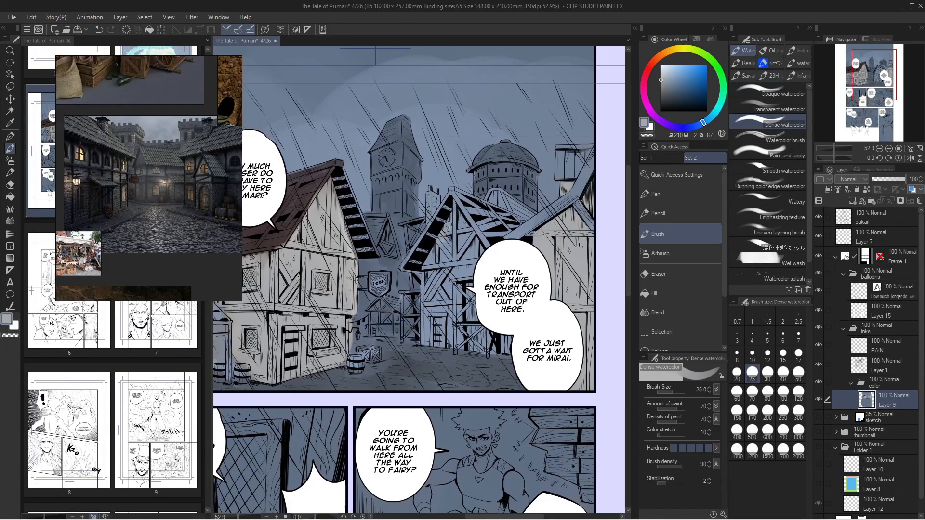
pyautogui.moveTo(429, 255); pyautogui.dragTo(463, 337)
pyautogui.moveTo(455, 217); pyautogui.dragTo(475, 274)
pyautogui.scroll(-3, 499, 289)
pyautogui.rightClick(435, 236)
pyautogui.scroll(3, 361, 241)
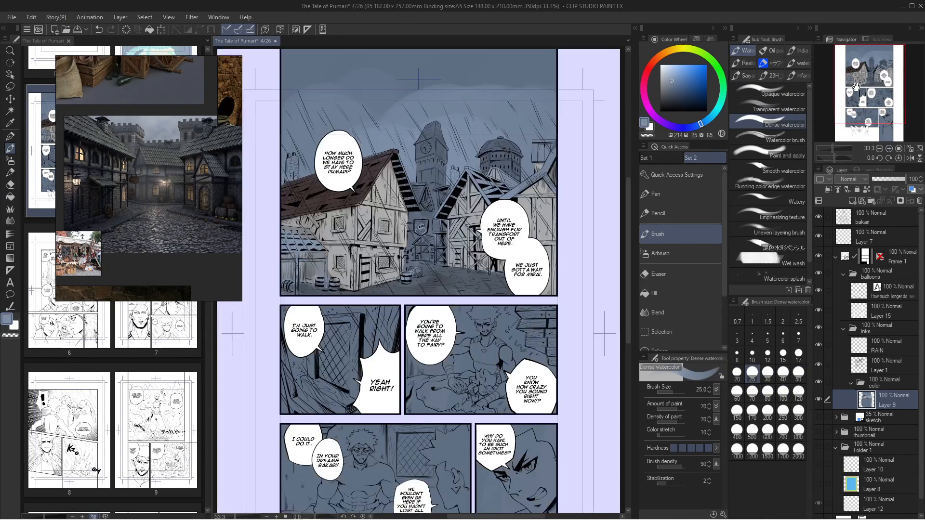
# Paint the large house's timber beams in a dark reddish brown with a fine brush
pyautogui.rightClick(386, 145)
pyautogui.press('[')
pyautogui.press('[')
pyautogui.moveTo(373, 131); pyautogui.dragTo(421, 121)
pyautogui.moveTo(416, 132); pyautogui.dragTo(370, 196)
pyautogui.press(']')
pyautogui.press(']')
pyautogui.moveTo(429, 154); pyautogui.dragTo(436, 205)
pyautogui.press('[')
pyautogui.press('[')
pyautogui.scroll(-1, 434, 193)
pyautogui.moveTo(362, 262); pyautogui.dragTo(367, 220)
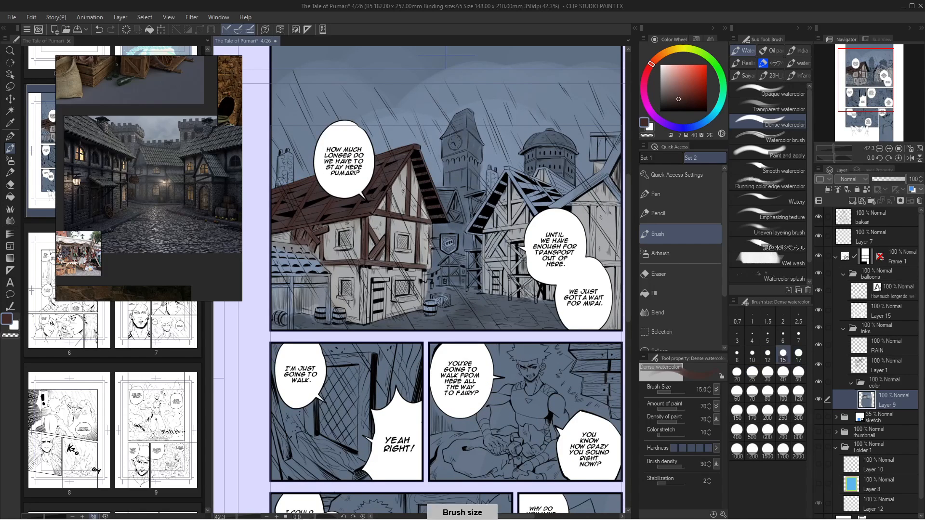
pyautogui.press('[')
pyautogui.press('[')
pyautogui.scroll(-5, 418, 281)
pyautogui.scroll(5, 415, 303)
pyautogui.moveTo(364, 281); pyautogui.dragTo(365, 291)
# Colour the barrels, crate and hanging shield sign in medium brown with brush size 20
pyautogui.click(657, 57)
pyautogui.click(677, 88)
pyautogui.press(']')
pyautogui.press(']')
pyautogui.press(']')
pyautogui.moveTo(281, 284); pyautogui.dragTo(289, 286)
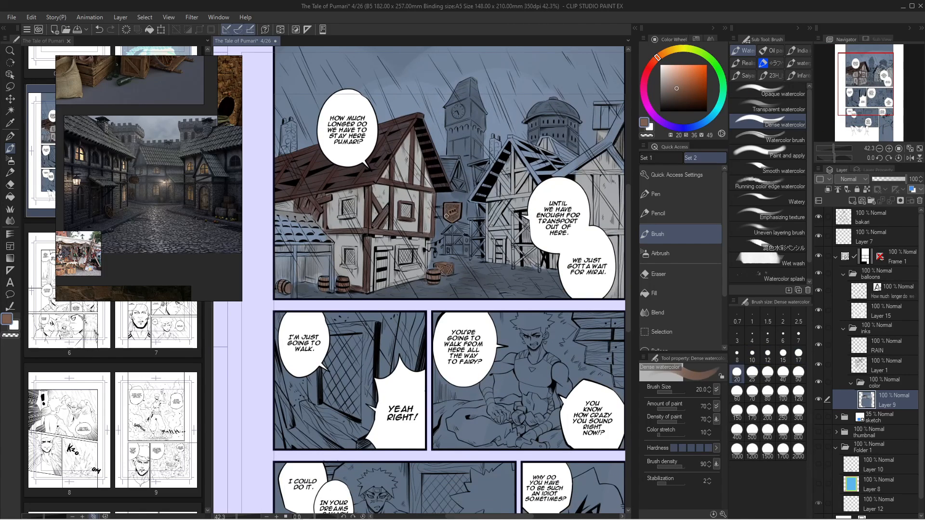
pyautogui.moveTo(444, 207); pyautogui.dragTo(436, 208)
# Paint the large house's window frames and remaining lower beams in dark reddish brown with brush size 15
pyautogui.press('[')
pyautogui.press('[')
pyautogui.scroll(-3, 441, 215)
pyautogui.scroll(3, 475, 204)
pyautogui.rightClick(332, 207)
pyautogui.moveTo(342, 286); pyautogui.dragTo(371, 265)
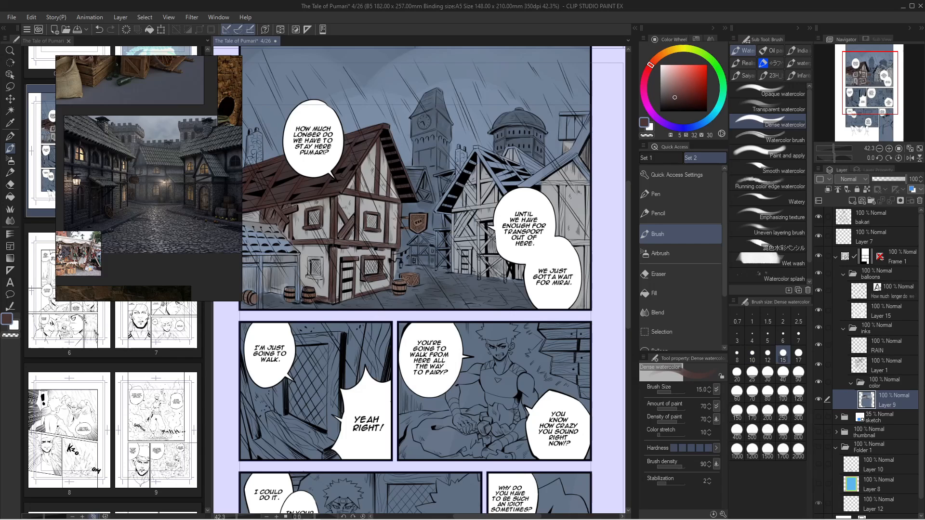
# Paint the small shed's roof and brighten the main roof's tiles in a lighter muted red with brush size 25
pyautogui.scroll(-3, 414, 270)
pyautogui.scroll(2, 415, 270)
pyautogui.press(']')
pyautogui.press(']')
pyautogui.press(']')
pyautogui.press(']')
pyautogui.moveTo(380, 163); pyautogui.dragTo(386, 183)
pyautogui.press(']')
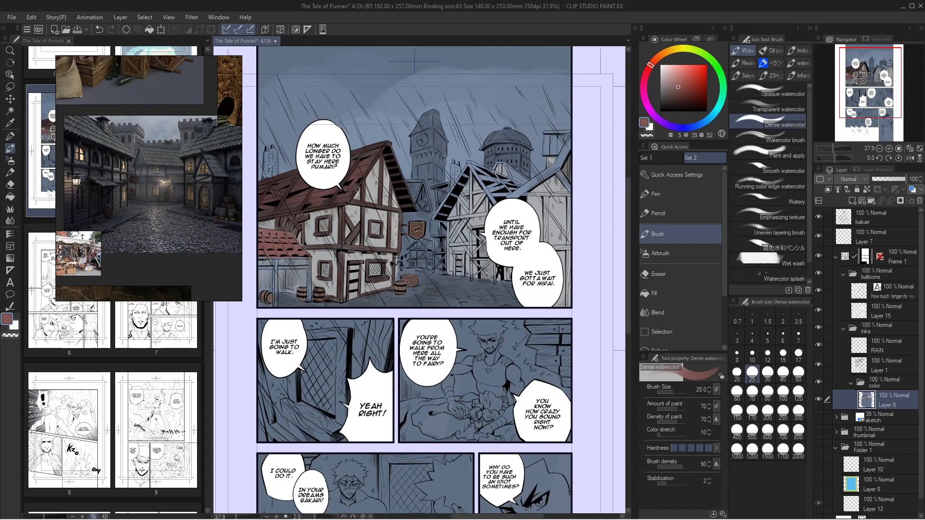
# Paint cobblestone patches along the street using sampled lighter and darker grey-blues
pyautogui.moveTo(488, 292); pyautogui.dragTo(458, 302)
pyautogui.keyDown('alt'); pyautogui.click(457, 302); pyautogui.keyUp('alt')
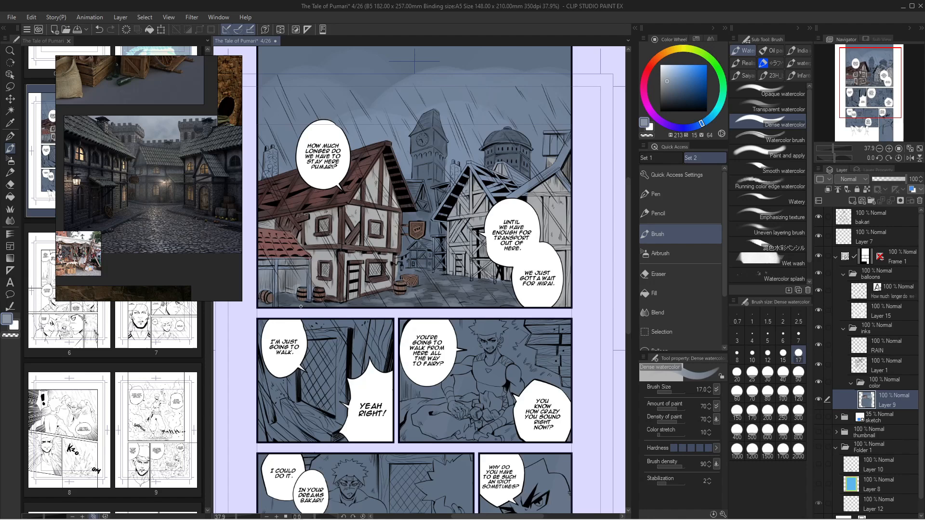
pyautogui.moveTo(301, 307); pyautogui.dragTo(309, 307)
pyautogui.keyDown('alt'); pyautogui.click(405, 306); pyautogui.keyUp('alt')
pyautogui.moveTo(424, 308); pyautogui.dragTo(420, 327)
pyautogui.press('[')
pyautogui.press('[')
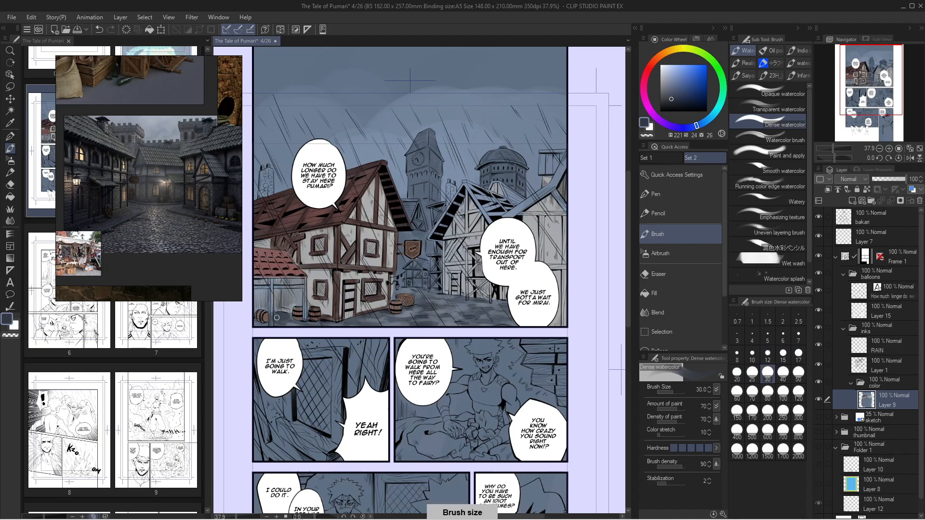
# Colour the small shed's wall light grey and its wooden posts dark reddish brown
pyautogui.keyDown('alt'); pyautogui.click(290, 308); pyautogui.keyUp('alt')
pyautogui.scroll(1, 289, 299)
pyautogui.keyDown('alt'); pyautogui.click(269, 279); pyautogui.keyUp('alt')
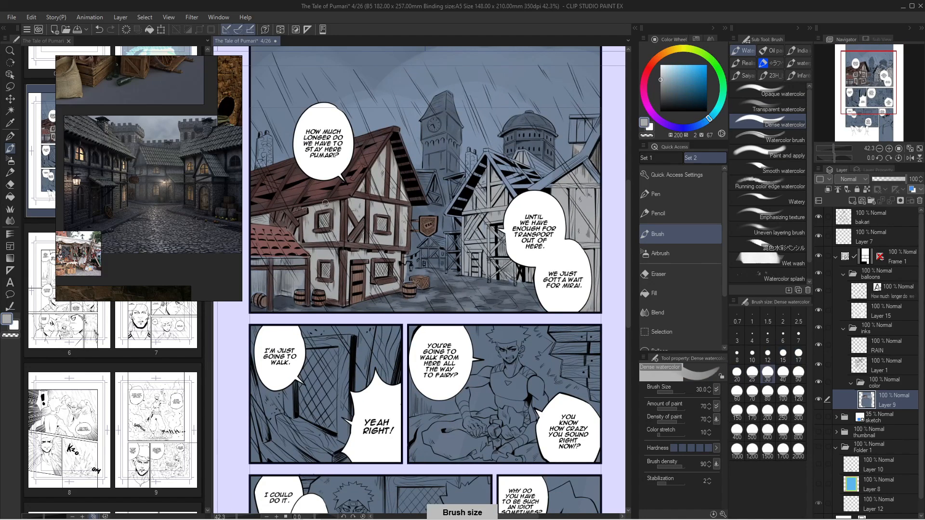
pyautogui.moveTo(270, 280); pyautogui.dragTo(261, 262)
pyautogui.keyDown('alt'); pyautogui.click(274, 312); pyautogui.keyUp('alt')
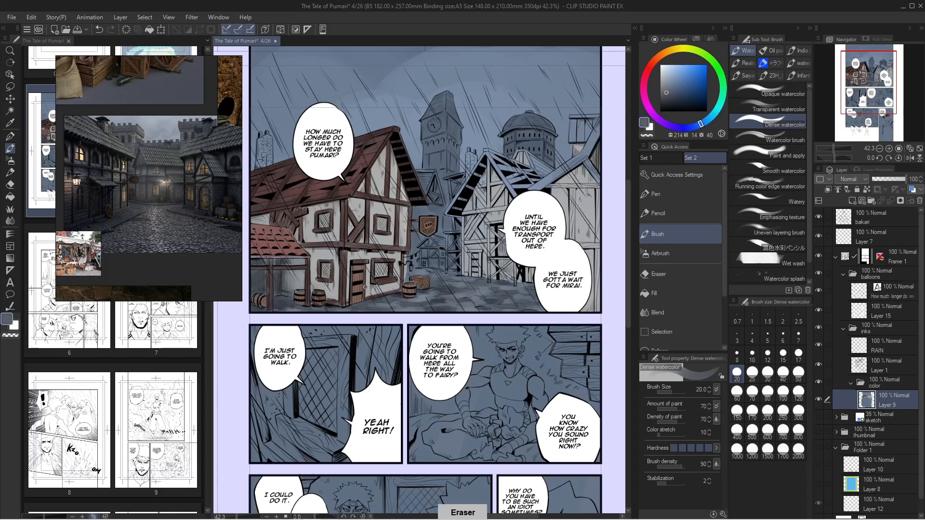
pyautogui.keyDown('alt'); pyautogui.click(251, 268); pyautogui.keyUp('alt')
pyautogui.click(768, 353)
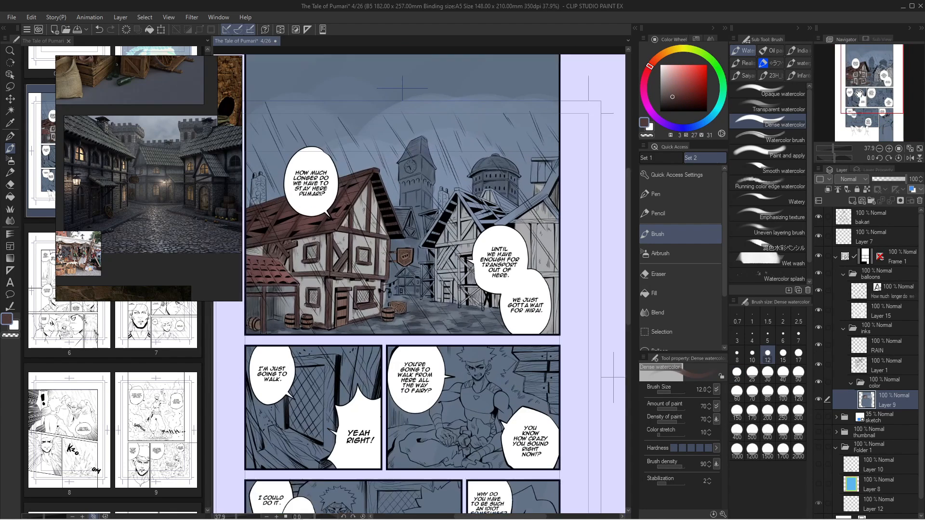
# Refine the clock tower and background buildings with sampled grey-blue tones at brush size 30
pyautogui.scroll(-1, 434, 241)
pyautogui.scroll(1, 419, 212)
pyautogui.keyDown('alt'); pyautogui.click(419, 212); pyautogui.keyUp('alt')
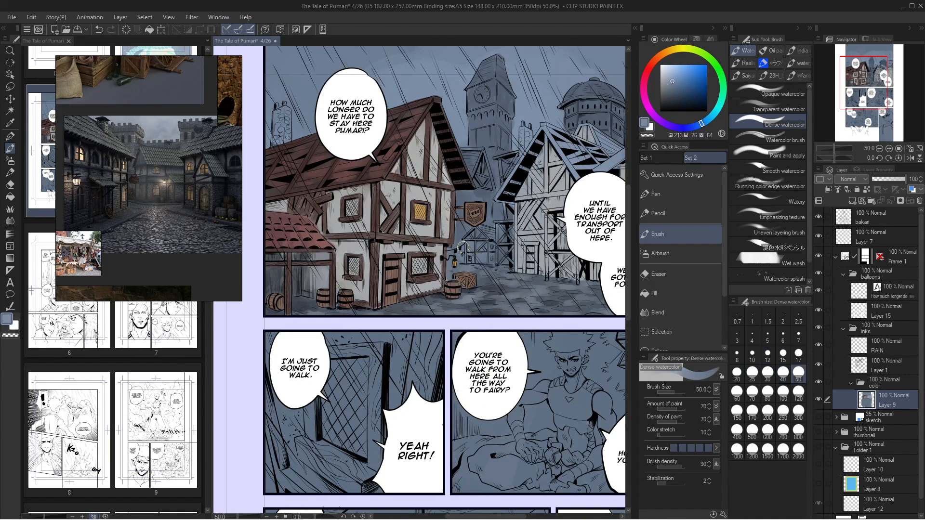
pyautogui.scroll(1, 477, 250)
pyautogui.click(768, 372)
pyautogui.moveTo(496, 107); pyautogui.dragTo(451, 169)
pyautogui.moveTo(482, 241); pyautogui.dragTo(453, 236)
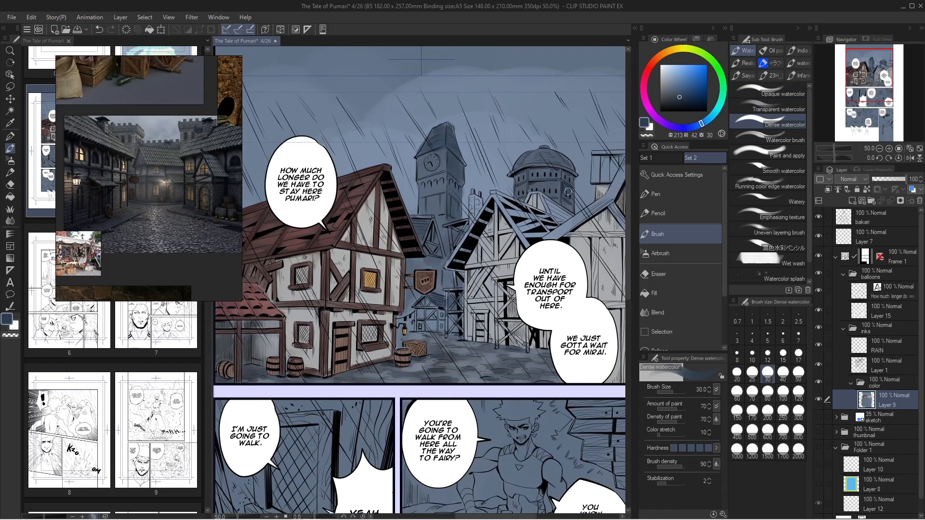
# Paint the large house's remaining windows in a warm glowing yellow with brush size 12
pyautogui.click(767, 353)
pyautogui.click(752, 372)
pyautogui.keyDown('alt'); pyautogui.click(431, 314); pyautogui.keyUp('alt')
pyautogui.scroll(1, 431, 314)
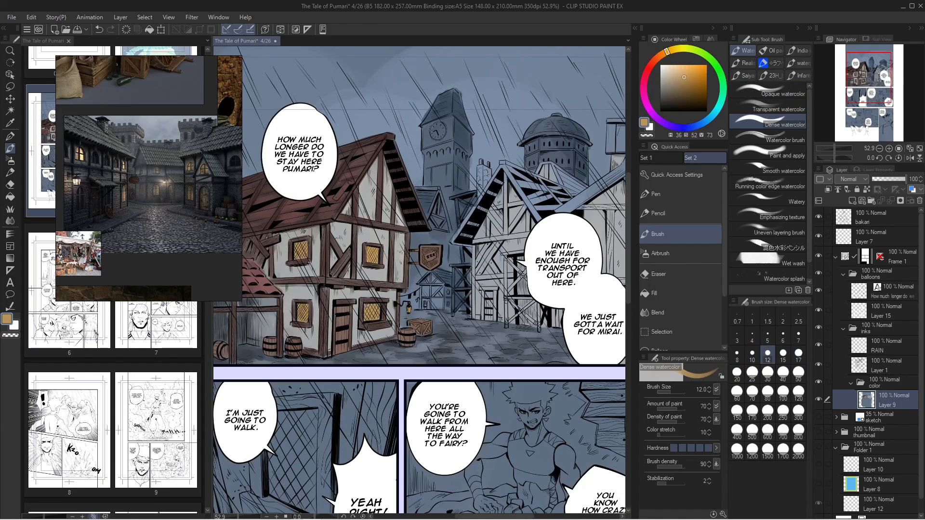
# Brighten the large house's windows with a paler warm yellow using Dense watercolor at brush size 12
pyautogui.click(752, 354)
pyautogui.scroll(-2, 420, 279)
pyautogui.scroll(1, 428, 270)
pyautogui.keyDown('alt'); pyautogui.click(427, 270); pyautogui.keyUp('alt')
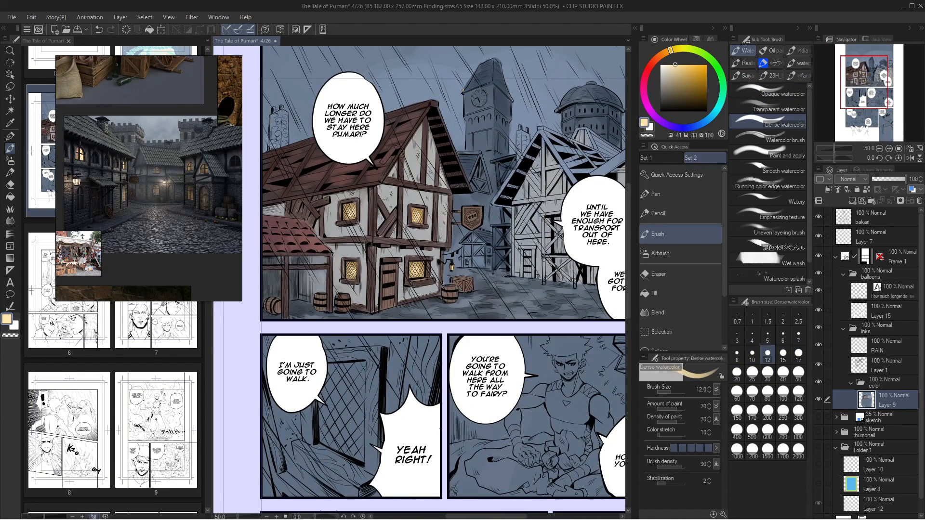
pyautogui.moveTo(463, 90); pyautogui.dragTo(451, 60)
pyautogui.keyDown('alt'); pyautogui.click(406, 186); pyautogui.keyUp('alt')
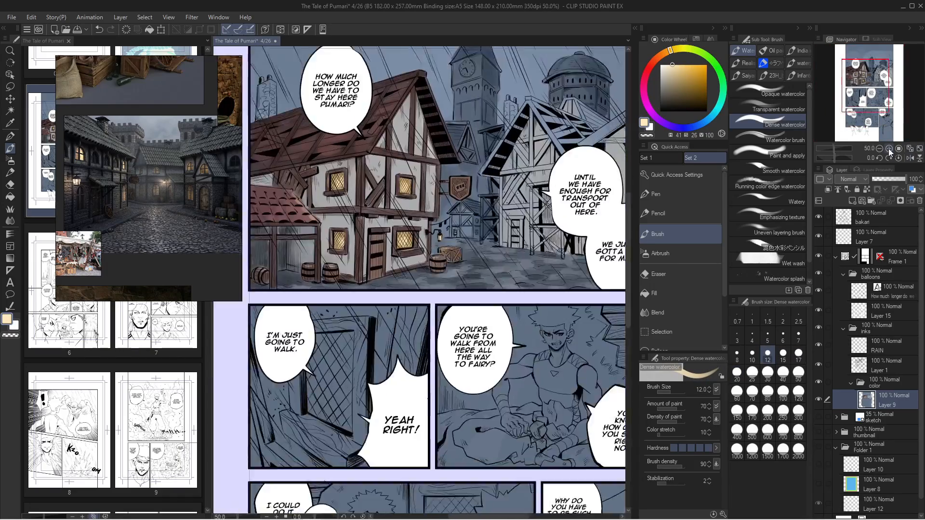
# Adjust the colour layer's hue to -3 and saturation to 5
pyautogui.hotkey('ctrl', '-')
pyautogui.hotkey('ctrl', 'u')
pyautogui.moveTo(664, 69); pyautogui.dragTo(735, 69)
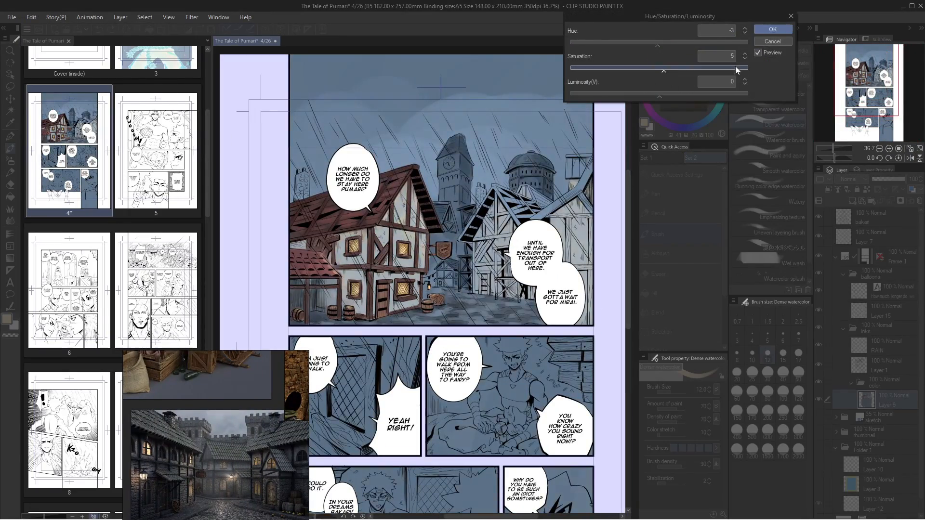
pyautogui.click(772, 28)
# Colour the timber-framed house beside the speech balloons with dark reddish-brown beams and light grey walls
pyautogui.scroll(1, 533, 272)
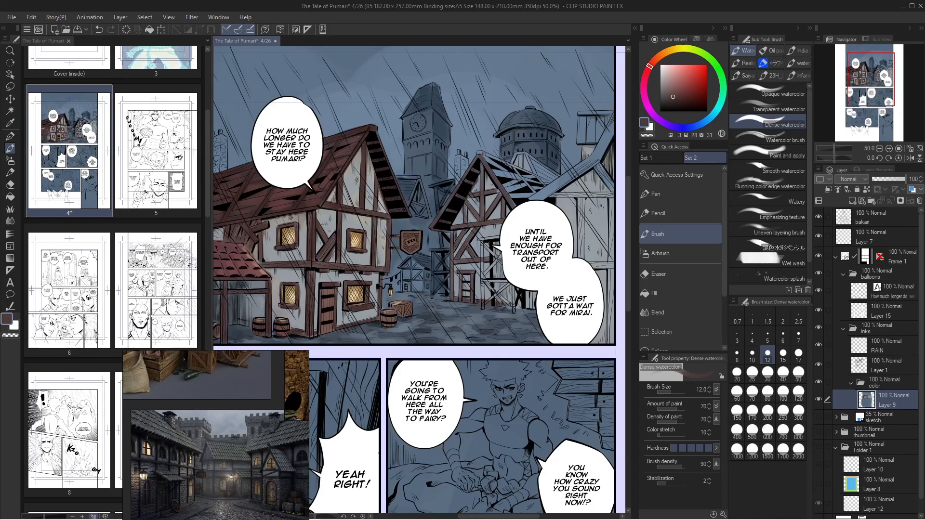
pyautogui.moveTo(859, 94); pyautogui.dragTo(860, 98)
pyautogui.scroll(-1, 877, 115)
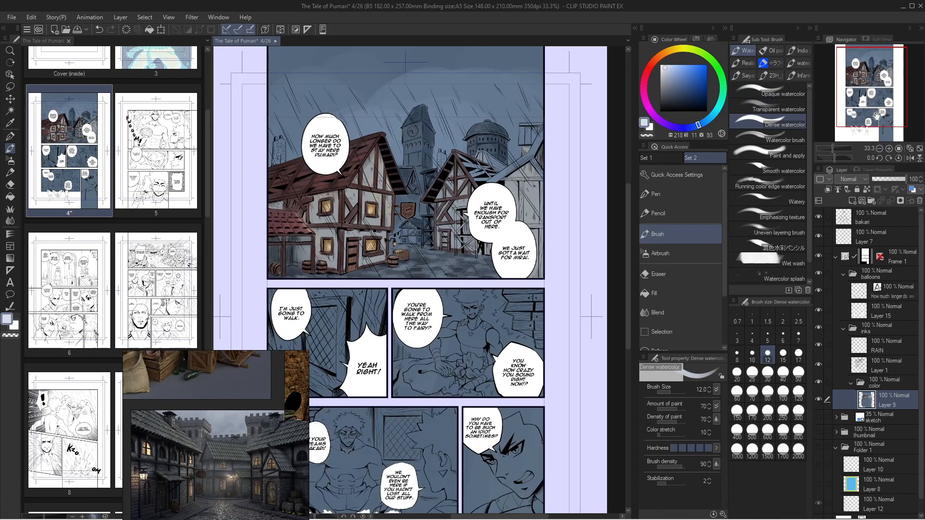
pyautogui.press(']')
pyautogui.press(']')
pyautogui.press(']')
# Paint the house at the opening panel's far edge dark reddish brown and shade it with dark grey-blue
pyautogui.keyDown('alt'); pyautogui.click(536, 226); pyautogui.keyUp('alt')
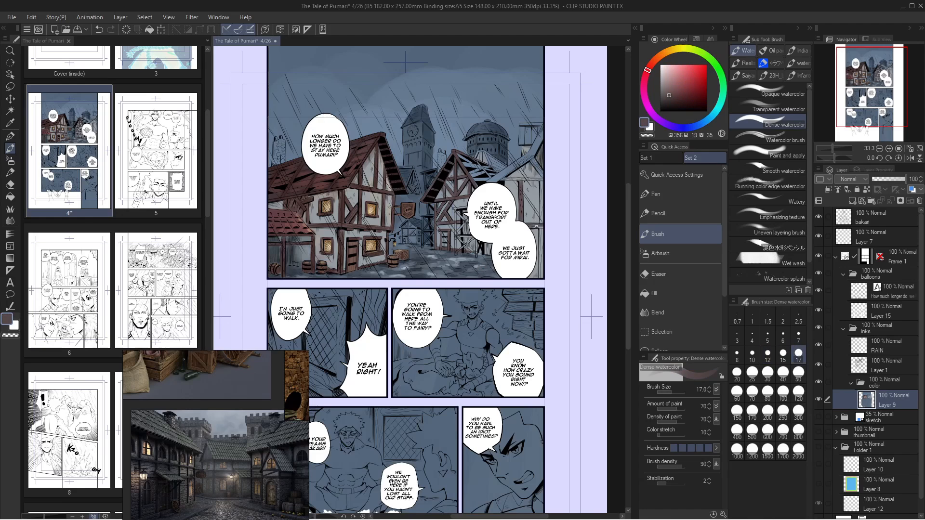
pyautogui.press(']')
pyautogui.press(']')
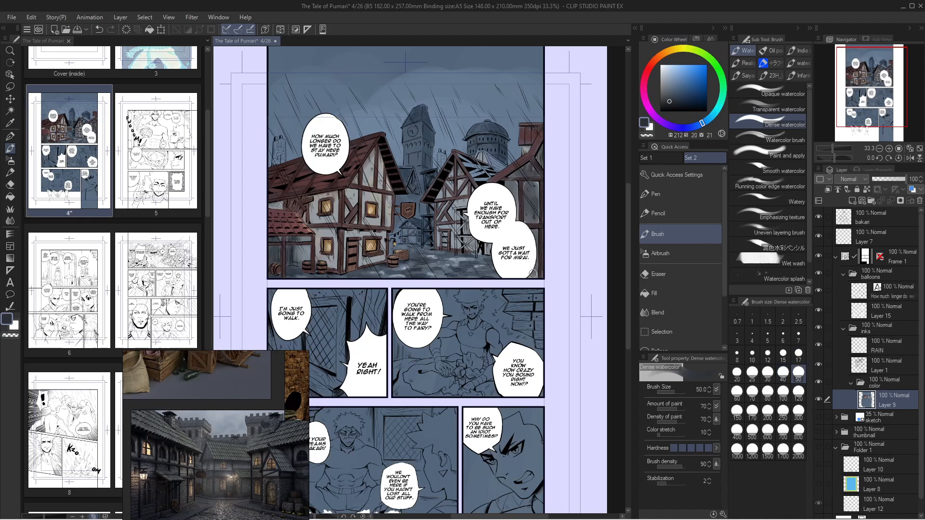
pyautogui.keyDown('alt'); pyautogui.click(531, 199); pyautogui.keyUp('alt')
pyautogui.scroll(3, 836, 153)
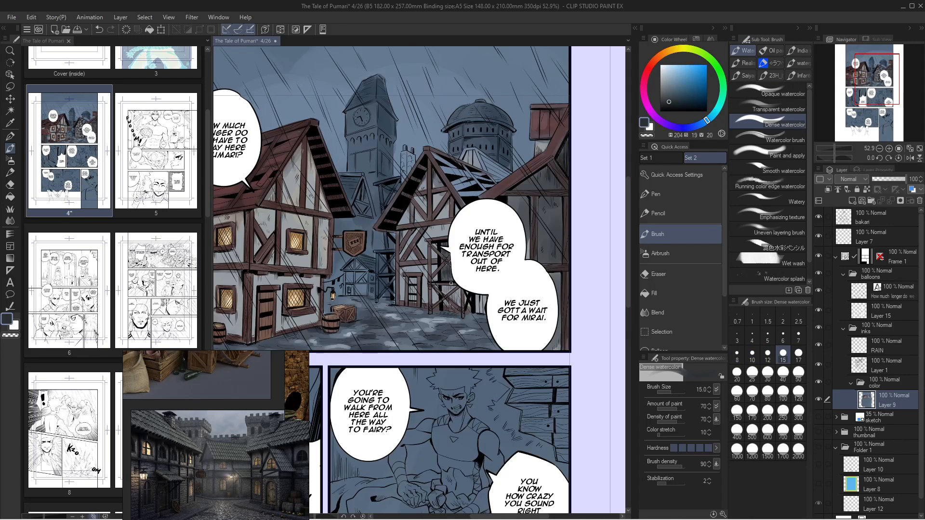
# Paint lighter blue-grey clouds in the sky at brush size 80 and soften them with the Shadow airbrush
pyautogui.keyDown('alt'); pyautogui.click(451, 284); pyautogui.keyUp('alt')
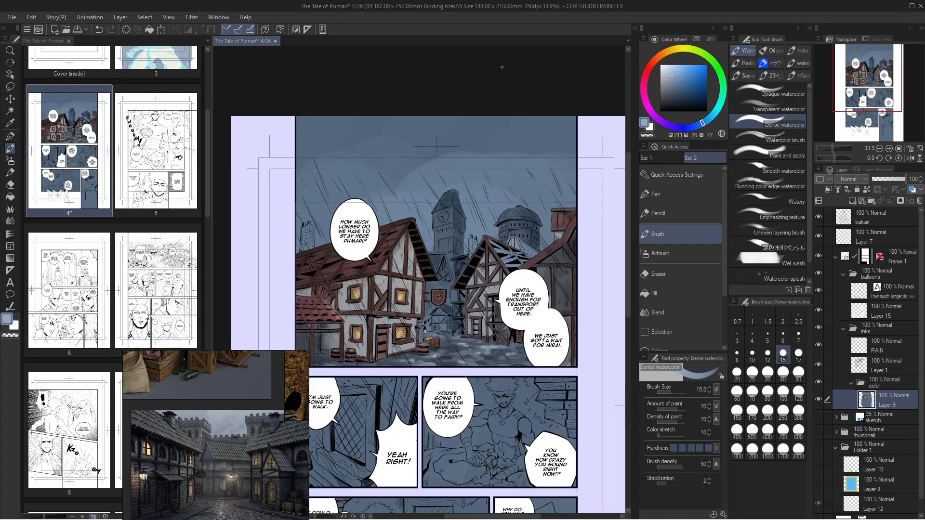
pyautogui.rightClick(377, 155)
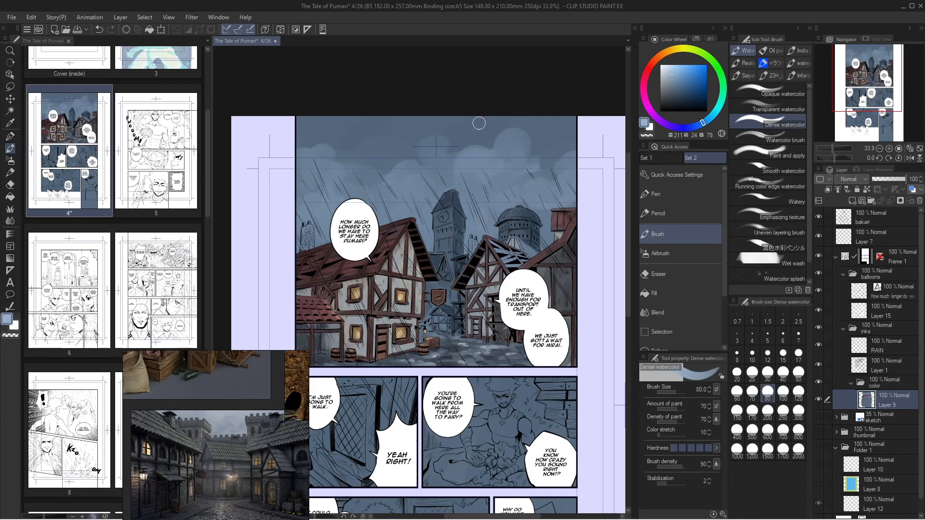
pyautogui.press('b')
pyautogui.scroll(1, 566, 145)
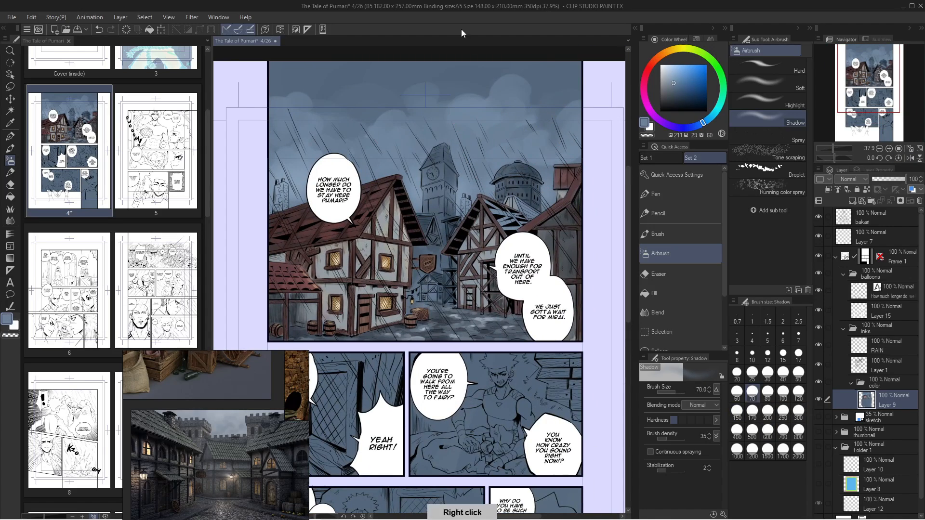
pyautogui.hotkey('ctrl', '+')
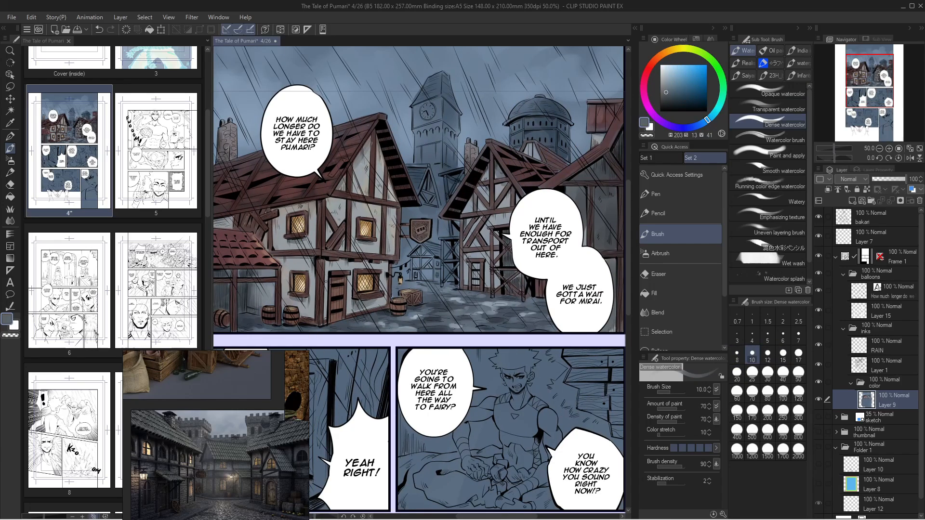
# Paint pale grey-blue wet highlights on the cobblestone street with Dense watercolor at brush size 10
pyautogui.scroll(-5, 368, 309)
pyautogui.scroll(5, 453, 316)
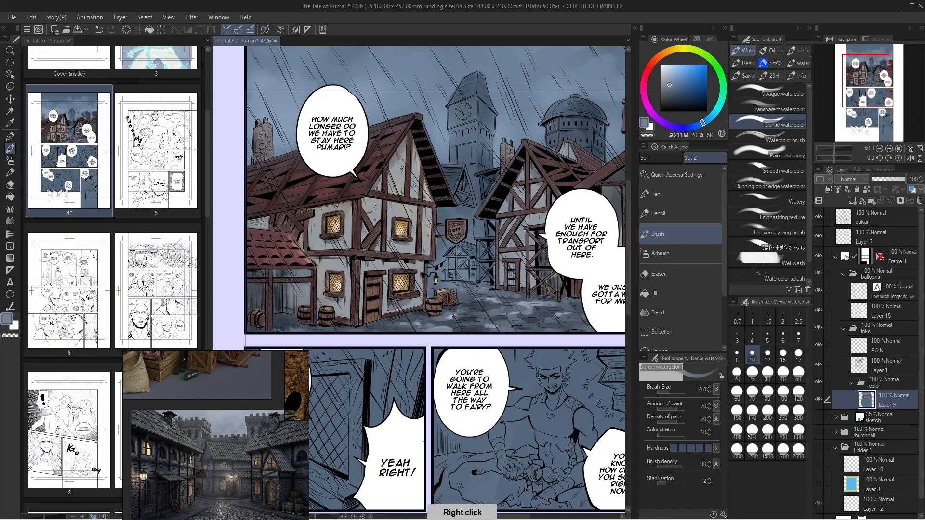
pyautogui.moveTo(489, 314)
pyautogui.mouseDown()
pyautogui.moveTo(458, 316)
pyautogui.moveTo(504, 321)
pyautogui.mouseUp()
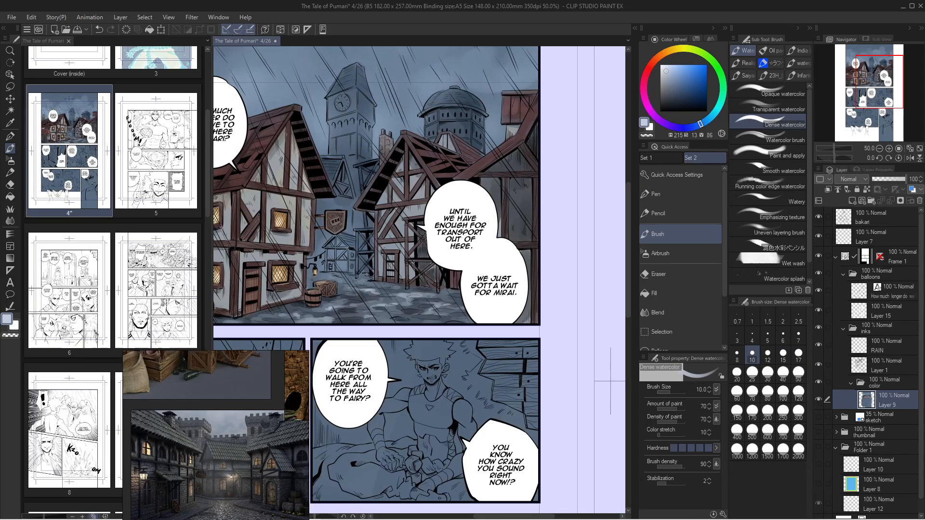
pyautogui.moveTo(385, 296); pyautogui.dragTo(366, 297)
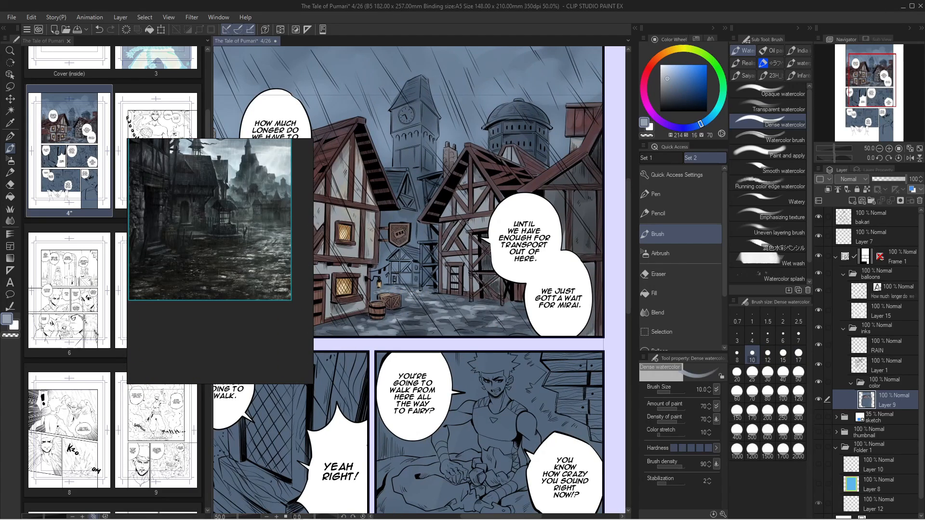
pyautogui.scroll(-2, 472, 329)
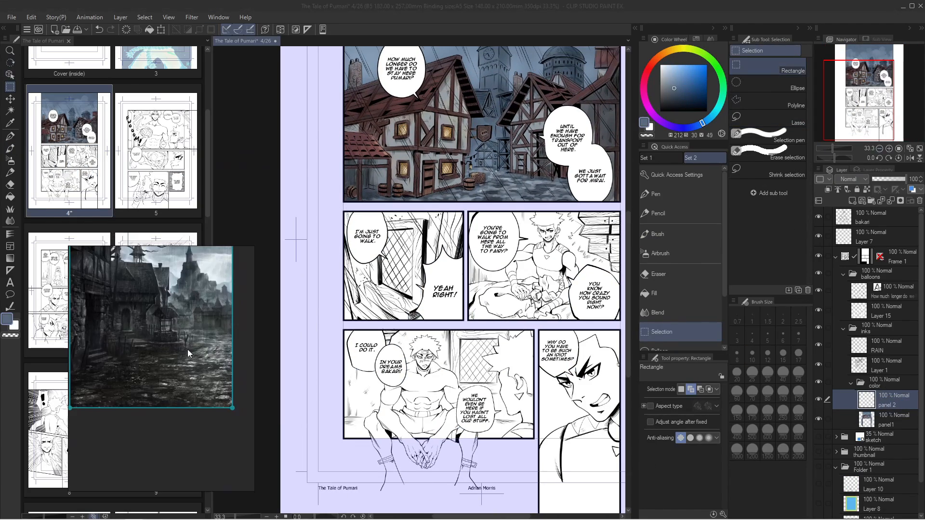
# Fill the second panel with a grey-blue base on the panel 2 layer using the Fill-in mono pen at size 40
pyautogui.press('b')
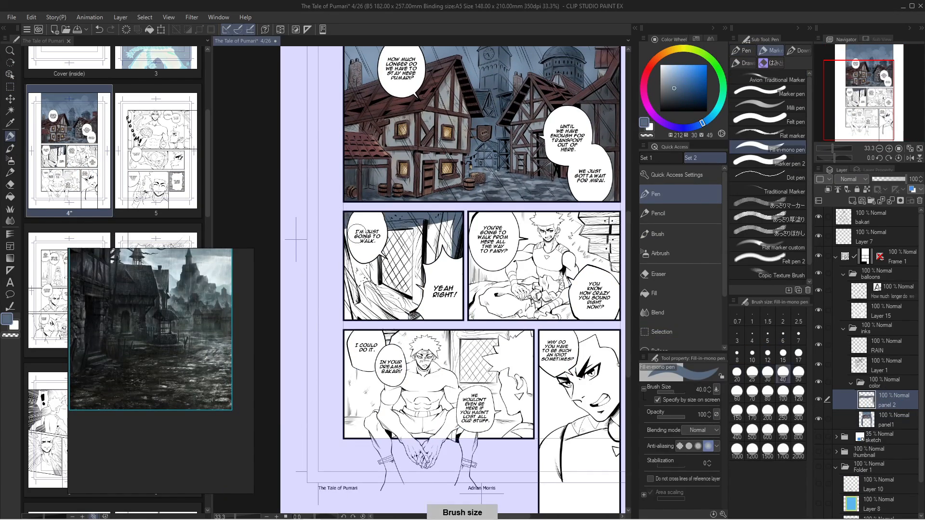
pyautogui.scroll(2, 380, 320)
pyautogui.moveTo(388, 410); pyautogui.dragTo(380, 320)
pyautogui.moveTo(407, 277); pyautogui.dragTo(403, 354)
pyautogui.moveTo(280, 347); pyautogui.dragTo(308, 414)
pyautogui.press('[')
pyautogui.press('[')
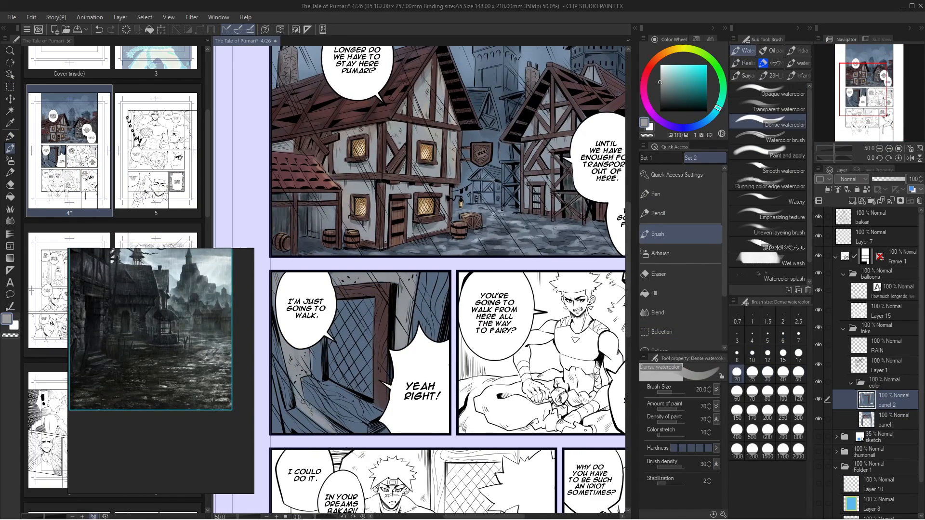
# Colour the second panel's window frame and wooden beams dark reddish brown with Dense watercolor
pyautogui.keyDown('alt'); pyautogui.click(383, 337); pyautogui.keyUp('alt')
pyautogui.moveTo(316, 344)
pyautogui.mouseDown()
pyautogui.moveTo(318, 385)
pyautogui.moveTo(376, 426)
pyautogui.mouseUp()
pyautogui.keyDown('alt'); pyautogui.click(311, 412); pyautogui.keyUp('alt')
pyautogui.press('[')
pyautogui.keyDown('alt'); pyautogui.click(383, 337); pyautogui.keyUp('alt')
pyautogui.moveTo(284, 371); pyautogui.dragTo(308, 424)
# Paint the plaster wall around the second panel's window grey at brush size 17
pyautogui.press(']')
pyautogui.press(']')
pyautogui.press(']')
pyautogui.moveTo(436, 277); pyautogui.dragTo(420, 328)
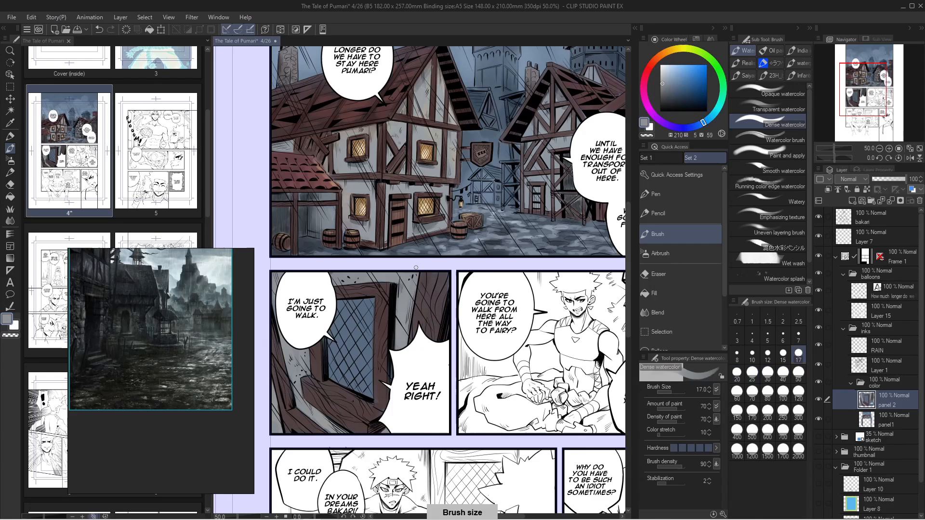
# Undo the last stroke and paint the second panel's window panes warm tan at brush size 50
pyautogui.scroll(-1, 357, 328)
pyautogui.scroll(2, 357, 328)
pyautogui.hotkey('ctrl', 'z')
pyautogui.moveTo(369, 350)
pyautogui.mouseDown()
pyautogui.moveTo(347, 270)
pyautogui.moveTo(337, 378)
pyautogui.mouseUp()
pyautogui.rightClick(381, 366)
pyautogui.moveTo(354, 289); pyautogui.dragTo(338, 371)
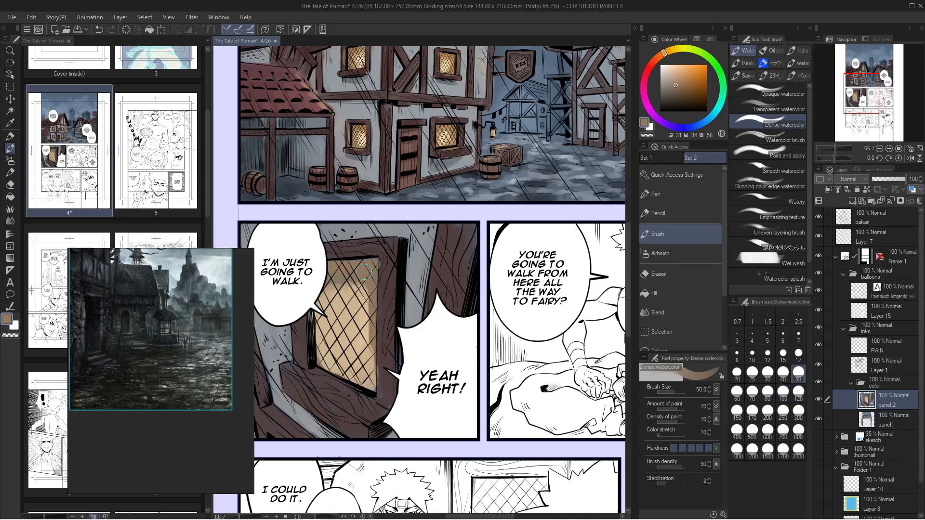
# Deepen the window panes with a golden orange glow and sample grey tones for Transparent watercolor
pyautogui.scroll(-3, 420, 280)
pyautogui.press(']')
pyautogui.moveTo(373, 289)
pyautogui.mouseDown()
pyautogui.moveTo(386, 325)
pyautogui.moveTo(378, 314)
pyautogui.moveTo(368, 323)
pyautogui.mouseUp()
pyautogui.click(778, 106)
pyautogui.keyDown('alt'); pyautogui.click(386, 287); pyautogui.keyUp('alt')
pyautogui.keyDown('alt'); pyautogui.click(319, 333); pyautogui.keyUp('alt')
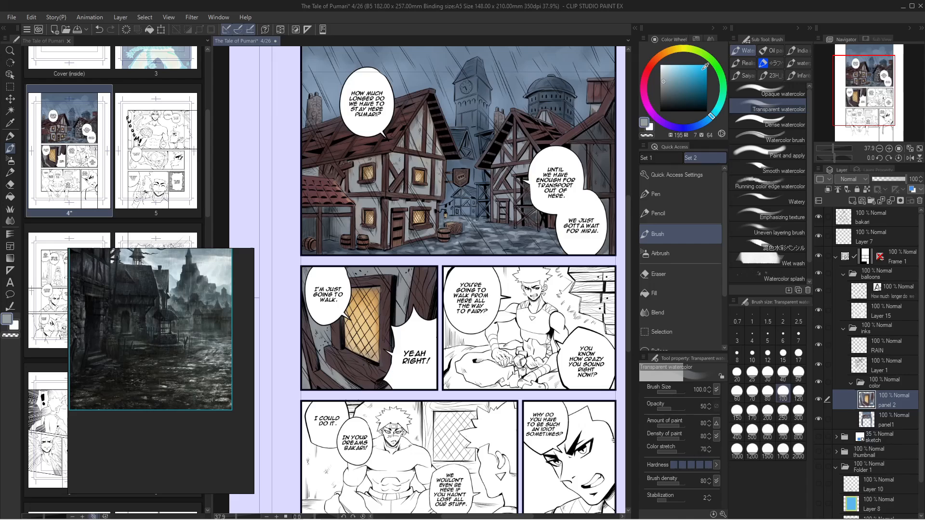
pyautogui.hotkey('ctrl', '0')
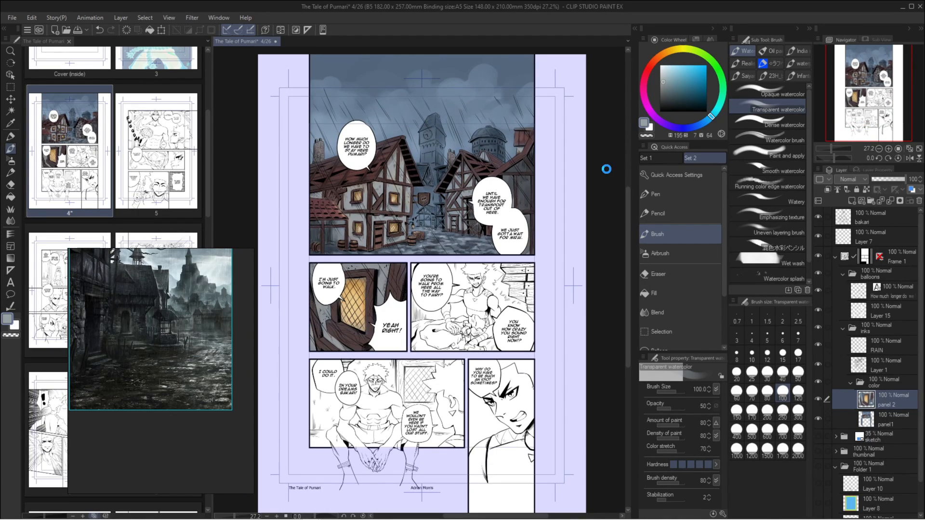
# Cast warm yellow light onto the window's lower frame using Transparent watercolor at brush size 30
pyautogui.click(889, 149)
pyautogui.click(889, 149)
pyautogui.keyDown('alt'); pyautogui.click(386, 284); pyautogui.keyUp('alt')
pyautogui.press('[')
pyautogui.press('[')
pyautogui.press('[')
pyautogui.press('[')
pyautogui.press('[')
pyautogui.press('[')
pyautogui.moveTo(364, 330); pyautogui.dragTo(411, 347)
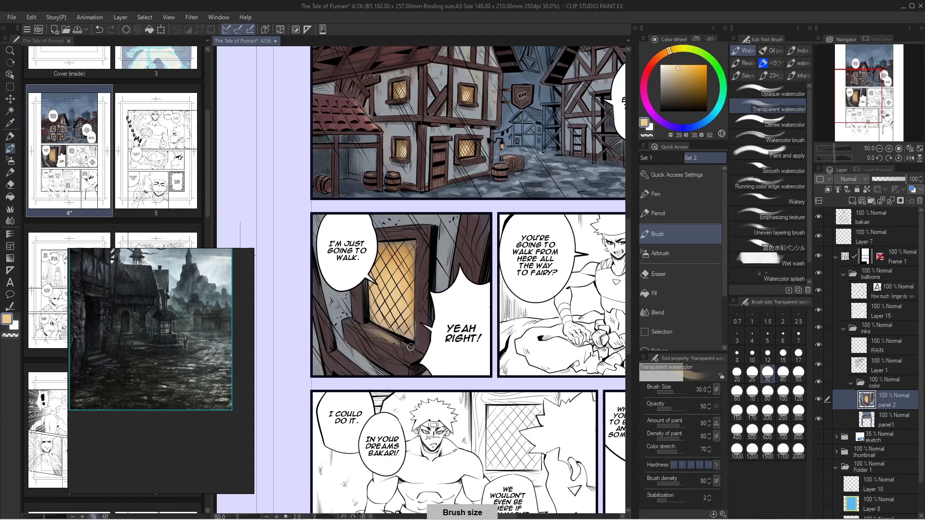
# Shade the second panel's wall and woodwork with sampled dark tones at brush size 25
pyautogui.press('[')
pyautogui.press('[')
pyautogui.moveTo(835, 148); pyautogui.dragTo(833, 149)
pyautogui.keyDown('alt'); pyautogui.click(347, 299); pyautogui.keyUp('alt')
pyautogui.press(']')
pyautogui.moveTo(337, 289); pyautogui.dragTo(362, 356)
pyautogui.keyDown('alt'); pyautogui.click(344, 241); pyautogui.keyUp('alt')
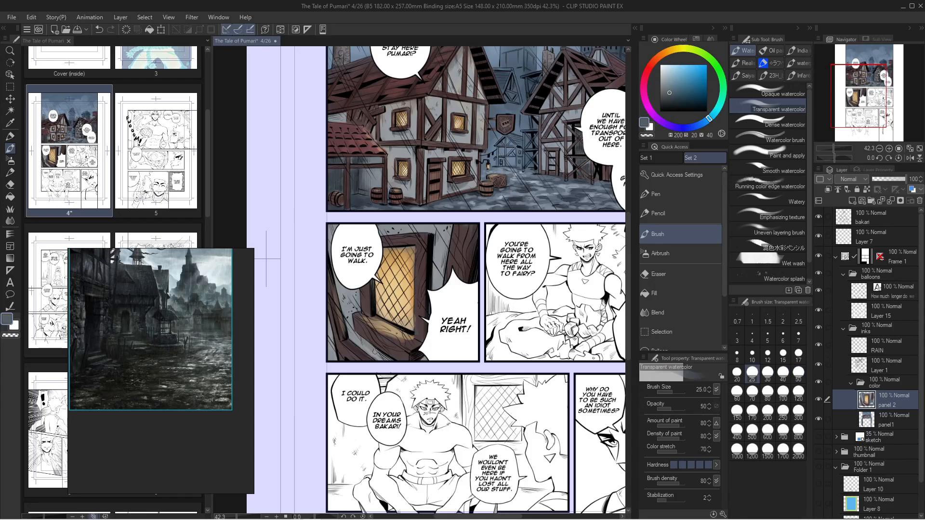
pyautogui.click(771, 121)
pyautogui.moveTo(386, 241); pyautogui.dragTo(324, 338)
# Add a panel 3 layer in the color folder and fill the third panel with a beige base
pyautogui.click(889, 149)
pyautogui.press('o')
pyautogui.click(853, 201)
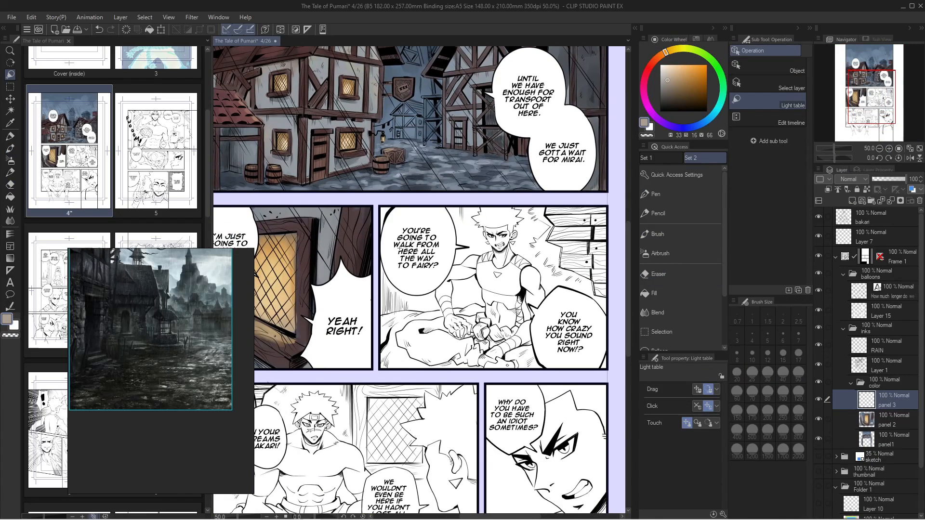
pyautogui.press('p')
pyautogui.moveTo(400, 248)
pyautogui.mouseDown()
pyautogui.moveTo(376, 211)
pyautogui.moveTo(497, 303)
pyautogui.mouseUp()
pyautogui.click(879, 149)
pyautogui.press(']')
pyautogui.press(']')
pyautogui.click(889, 149)
pyautogui.moveTo(449, 232)
pyautogui.mouseDown()
pyautogui.moveTo(422, 270)
pyautogui.moveTo(526, 231)
pyautogui.mouseUp()
# Paint varied beige tones over the third panel's background with a watercolor brush
pyautogui.click(682, 235)
pyautogui.click(668, 66)
pyautogui.moveTo(453, 213); pyautogui.dragTo(520, 289)
pyautogui.moveTo(834, 148); pyautogui.dragTo(833, 148)
pyautogui.moveTo(424, 241); pyautogui.dragTo(506, 289)
# Open the character team reference image and sample the dark brown skin tone from it
pyautogui.moveTo(852, 108); pyautogui.dragTo(848, 115)
pyautogui.click(889, 149)
pyautogui.press('p')
pyautogui.click(11, 17)
pyautogui.click(226, 101)
pyautogui.keyDown('alt'); pyautogui.click(215, 104); pyautogui.keyUp('alt')
# Try to paint the seated character's arm dark brown with the Fill-in mono pen at size 8
pyautogui.press('[')
pyautogui.moveTo(454, 234)
pyautogui.mouseDown()
pyautogui.moveTo(454, 251)
pyautogui.moveTo(410, 297)
pyautogui.mouseUp()
pyautogui.press('[')
pyautogui.press('[')
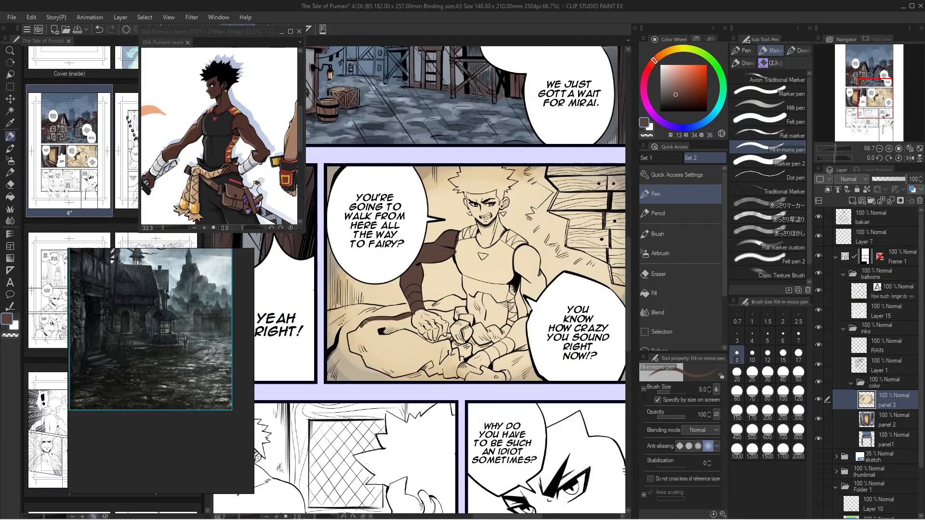
pyautogui.hotkey('ctrl', 'z')
pyautogui.hotkey('ctrl', 'z')
pyautogui.hotkey('ctrl', 'z')
# Add a new layer clipped to the layer below and start painting the seated character on it
pyautogui.hotkey('ctrl', 'shift', 'n')
pyautogui.hotkey('ctrl', 'alt', 'g')
pyautogui.press('[')
pyautogui.press('[')
pyautogui.moveTo(465, 199); pyautogui.dragTo(467, 208)
pyautogui.scroll(-2, 471, 65)
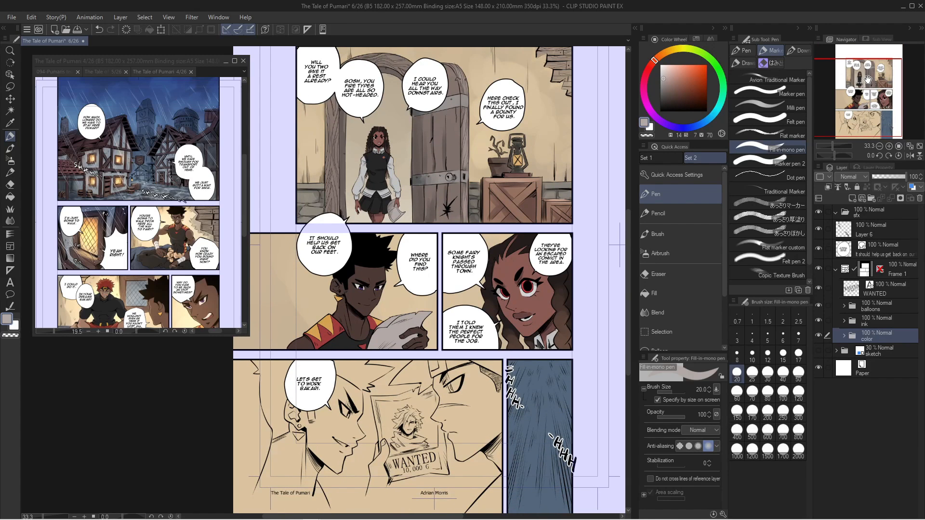
# Compare page 6 with and without its colours by toggling the color folder, leaving that folder hidden
pyautogui.moveTo(867, 80); pyautogui.dragTo(834, 104)
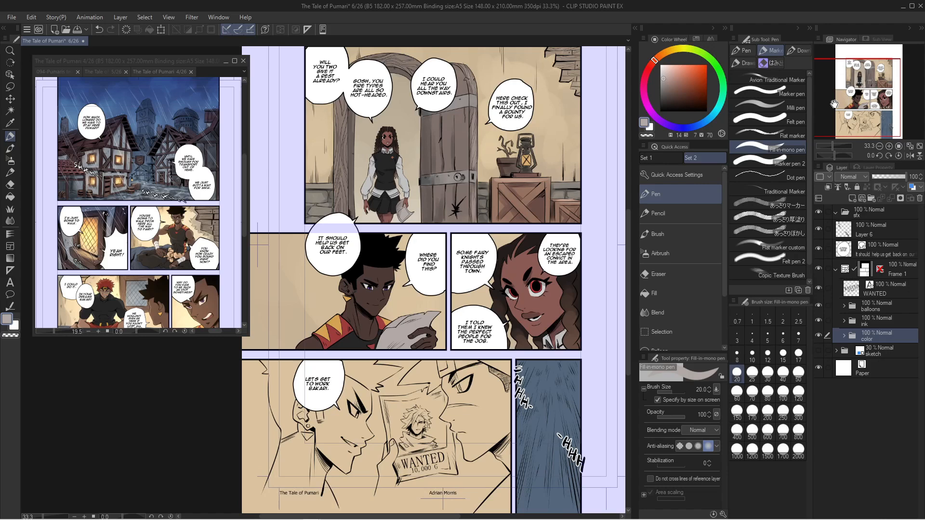
pyautogui.scroll(1, 851, 104)
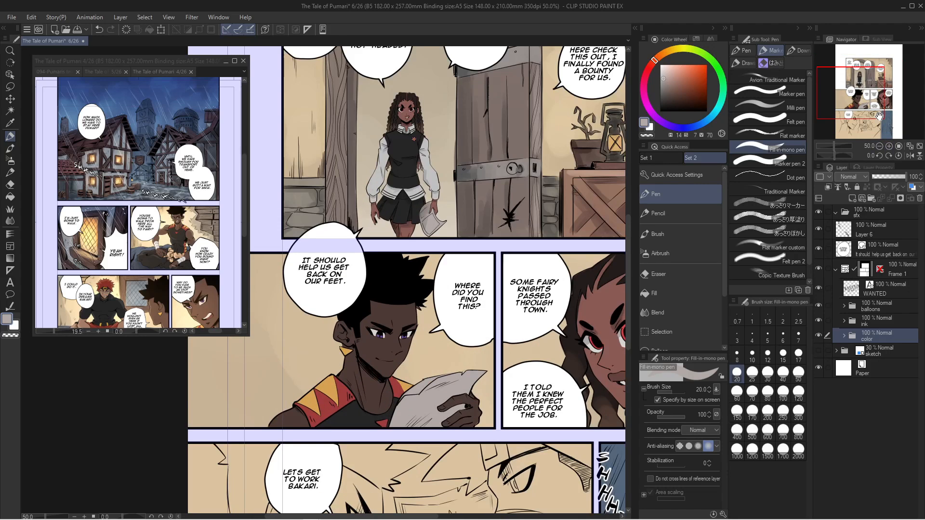
pyautogui.scroll(-1, 850, 88)
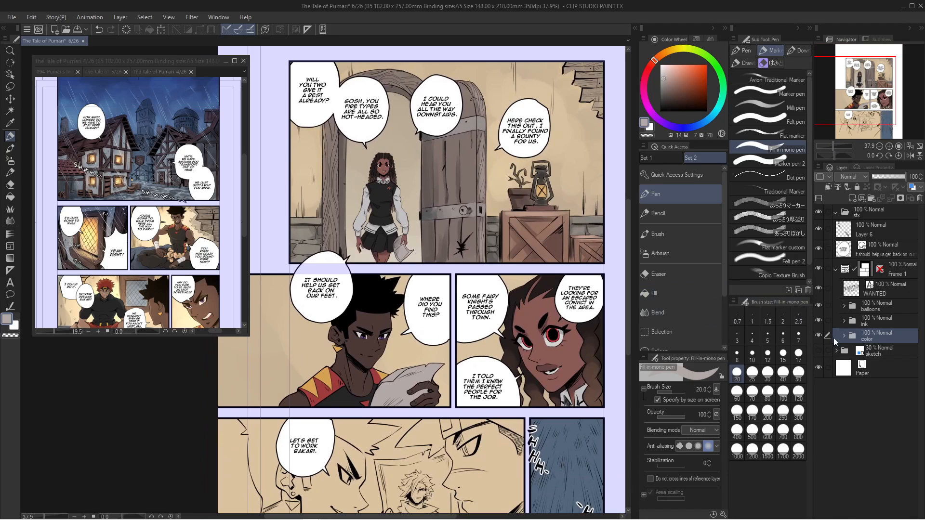
pyautogui.click(819, 336)
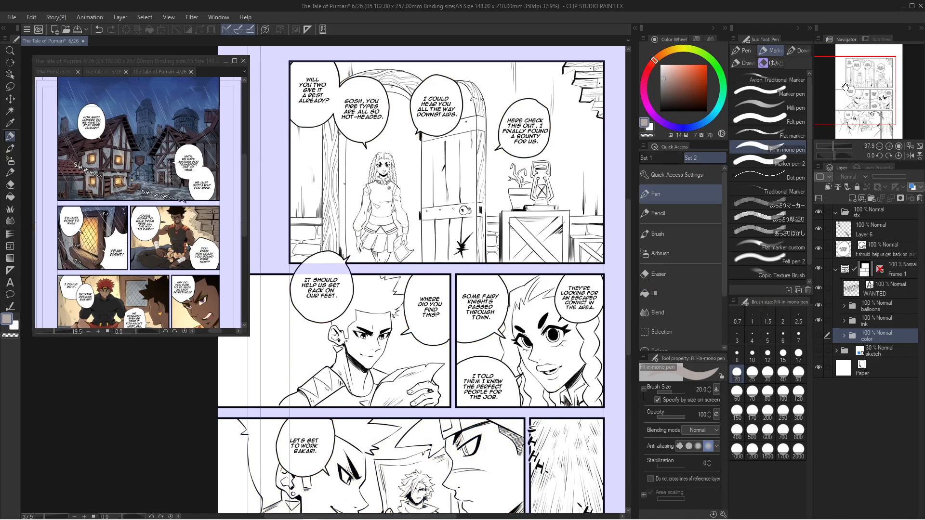
pyautogui.moveTo(853, 95); pyautogui.dragTo(862, 93)
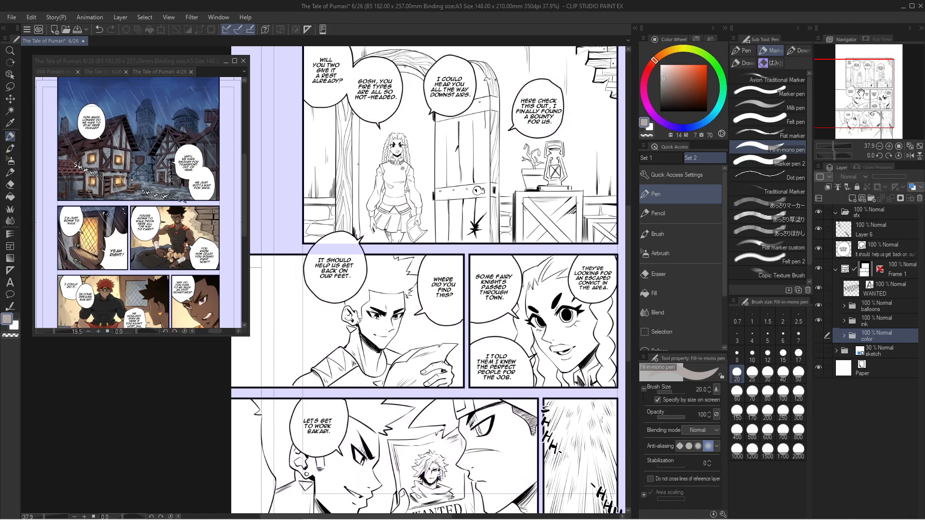
pyautogui.click(819, 336)
pyautogui.click(818, 335)
# Hide page 6's ink and balloons folders as well
pyautogui.moveTo(849, 86); pyautogui.dragTo(849, 90)
pyautogui.click(818, 321)
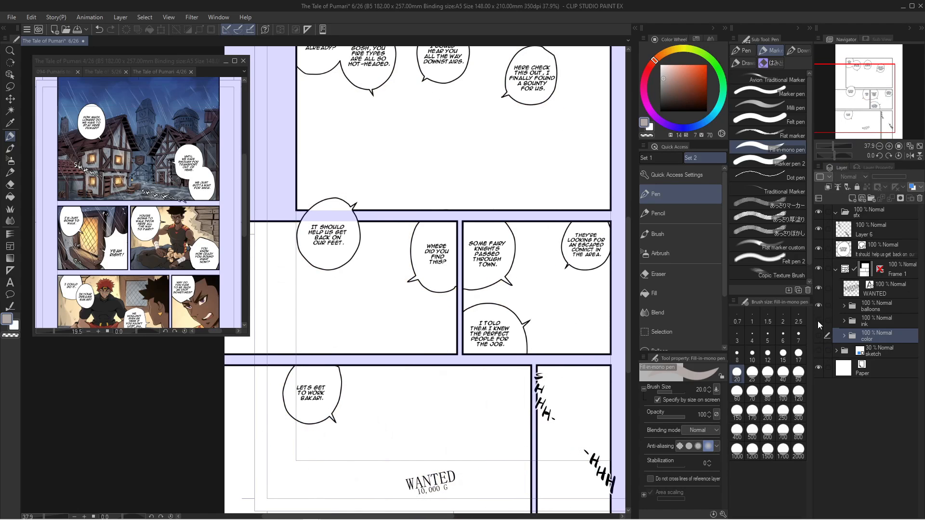
pyautogui.click(818, 305)
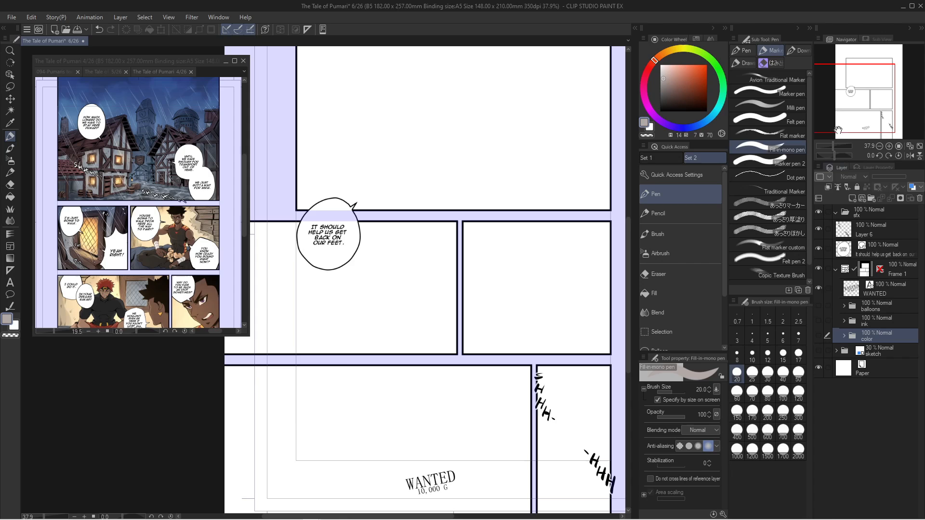
pyautogui.moveTo(844, 96)
pyautogui.mouseDown()
pyautogui.moveTo(844, 112)
pyautogui.moveTo(844, 97)
pyautogui.mouseUp()
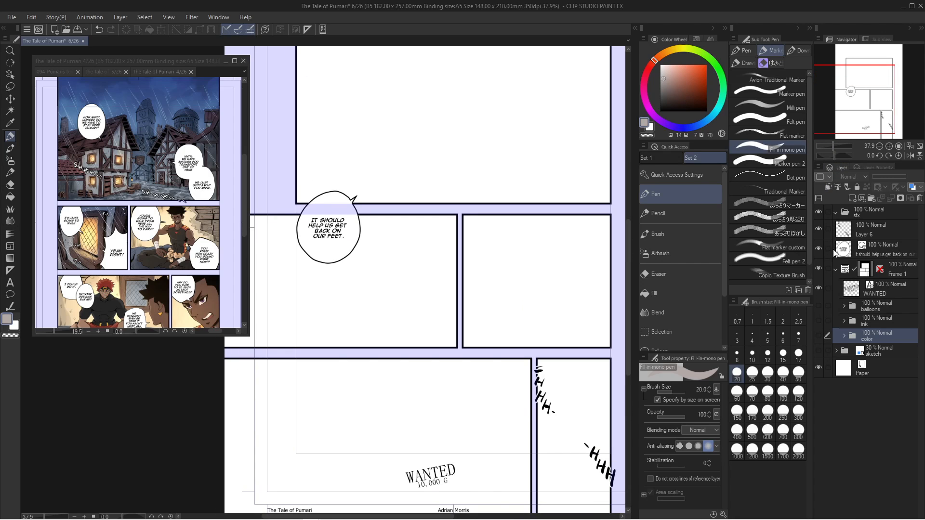
# Show all of page 6's layers again and expand the color folder to its per-panel layers
pyautogui.keyDown('alt'); pyautogui.click(819, 212); pyautogui.keyUp('alt')
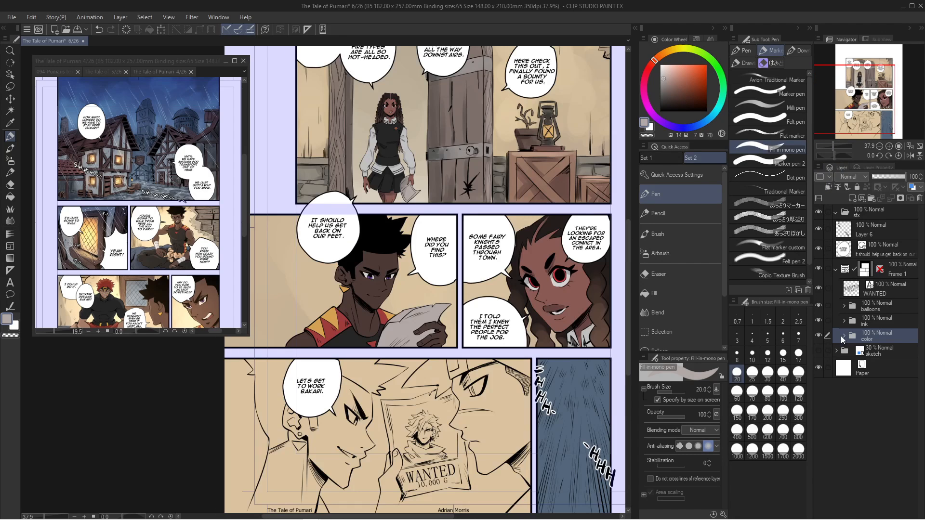
pyautogui.moveTo(853, 104); pyautogui.dragTo(852, 94)
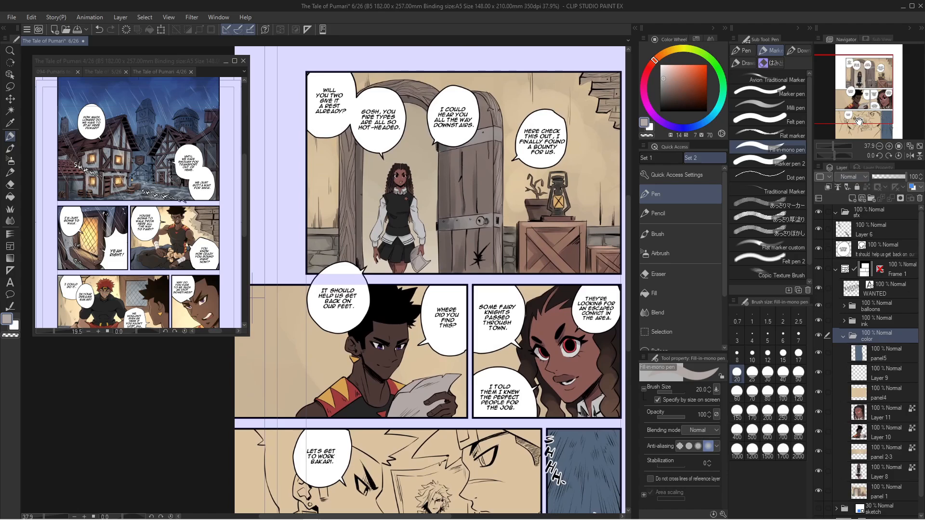
pyautogui.click(888, 146)
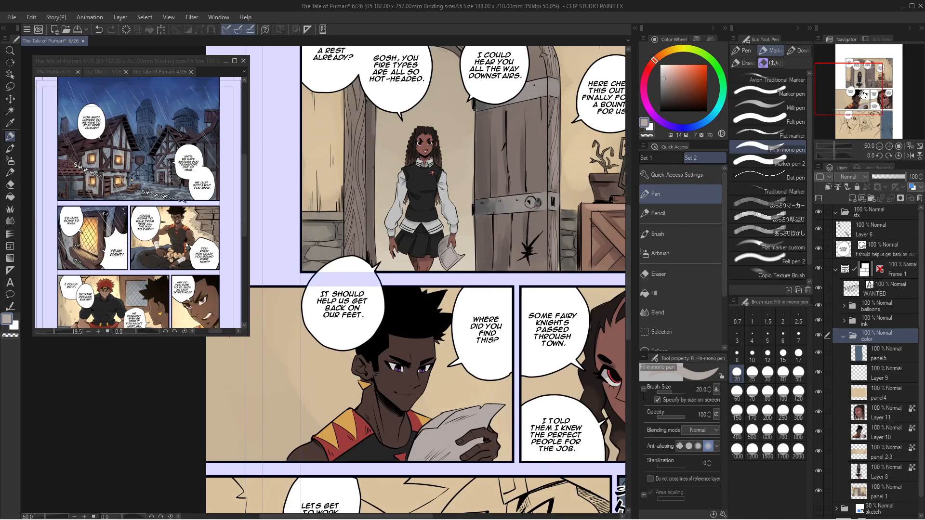
pyautogui.moveTo(863, 96); pyautogui.dragTo(865, 88)
pyautogui.moveTo(921, 316); pyautogui.dragTo(917, 343)
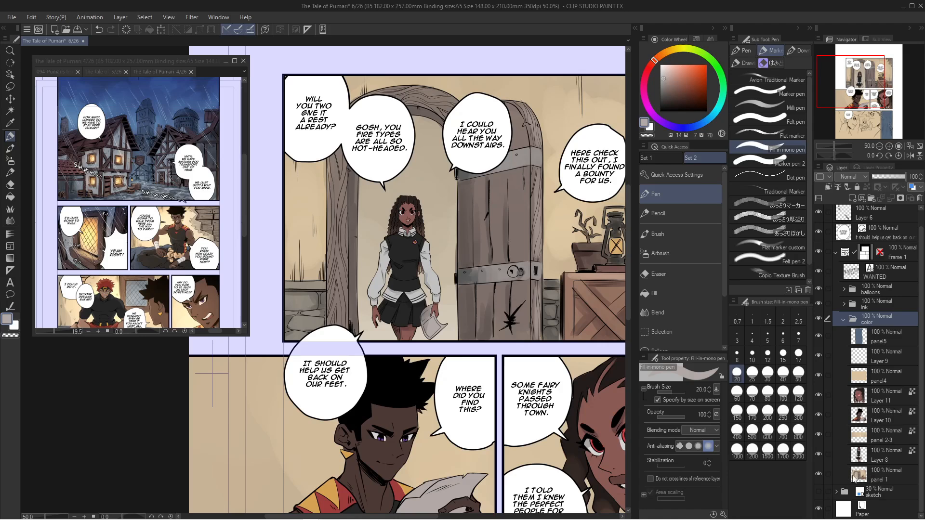
# Compare the first panel with and without its background colours by toggling the panel 1 layer, leaving it visible
pyautogui.click(854, 478)
pyautogui.click(820, 475)
pyautogui.moveTo(858, 91); pyautogui.dragTo(864, 92)
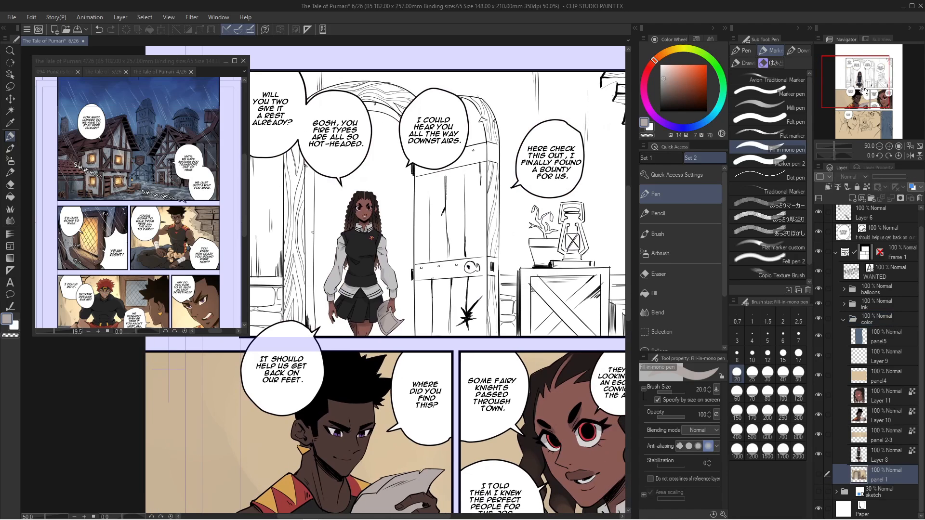
pyautogui.click(820, 475)
pyautogui.click(819, 474)
pyautogui.moveTo(858, 86)
pyautogui.mouseDown()
pyautogui.moveTo(849, 91)
pyautogui.moveTo(850, 81)
pyautogui.mouseUp()
pyautogui.moveTo(836, 145); pyautogui.dragTo(835, 145)
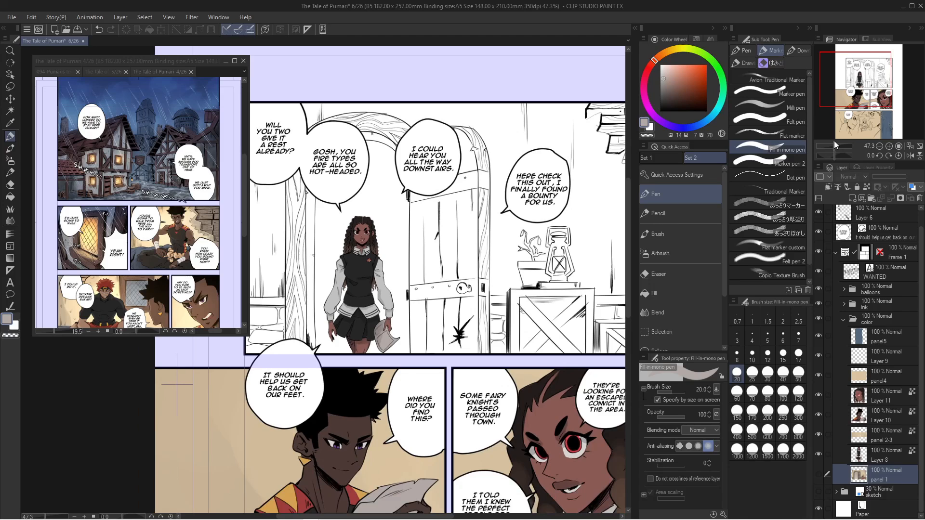
pyautogui.moveTo(845, 78); pyautogui.dragTo(857, 91)
pyautogui.click(819, 475)
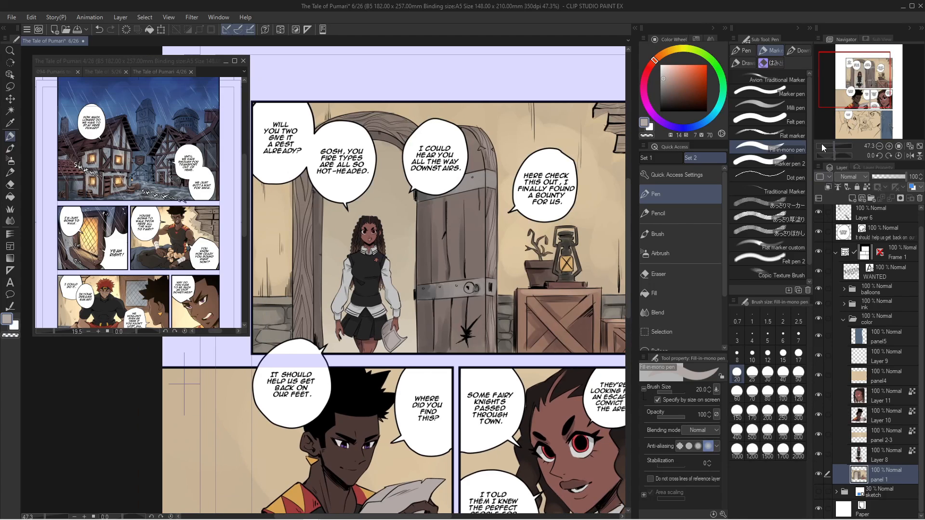
pyautogui.click(819, 475)
pyautogui.click(819, 475)
pyautogui.click(819, 475)
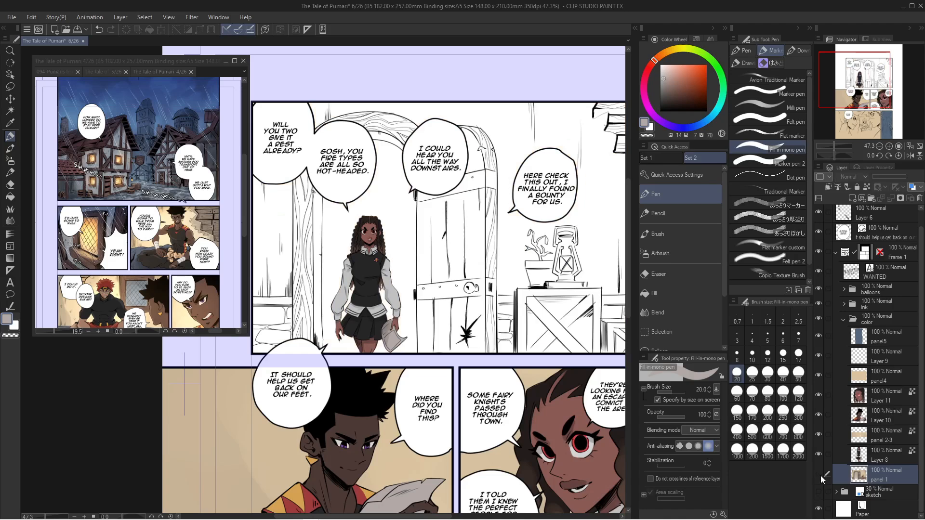
pyautogui.click(819, 475)
pyautogui.moveTo(859, 84); pyautogui.dragTo(861, 105)
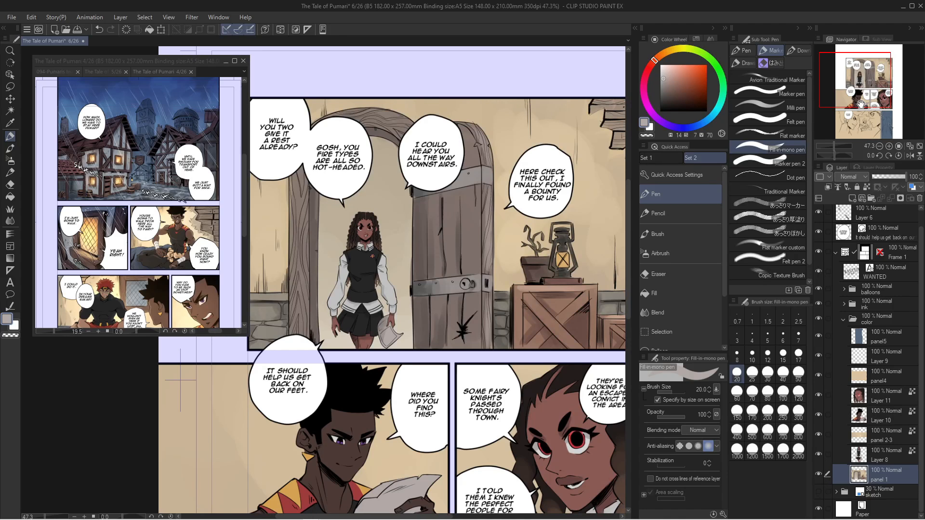
# Compare the standing girl with and without her colours by toggling Layer 8, leaving it visible
pyautogui.click(861, 462)
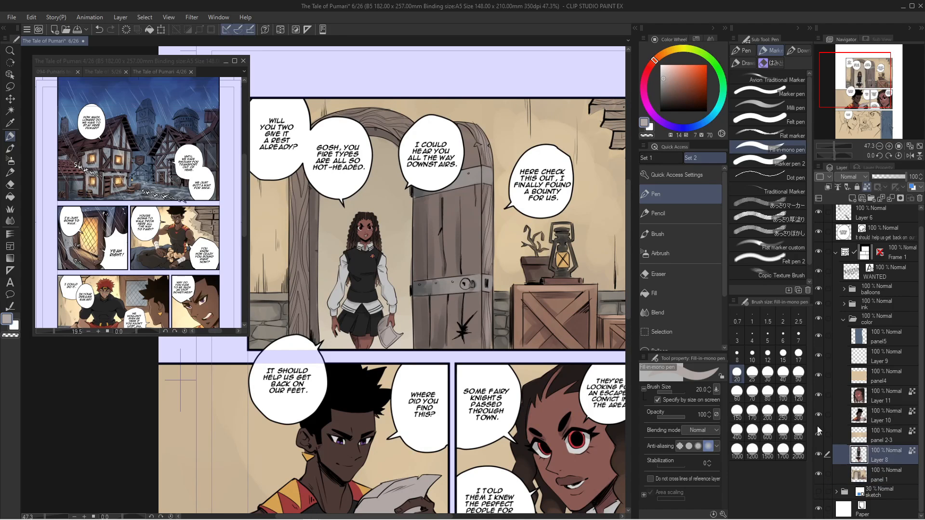
pyautogui.click(820, 455)
pyautogui.click(819, 455)
pyautogui.click(820, 455)
pyautogui.click(821, 455)
pyautogui.click(820, 456)
pyautogui.click(820, 456)
pyautogui.click(821, 455)
pyautogui.click(821, 456)
pyautogui.moveTo(829, 107); pyautogui.dragTo(826, 110)
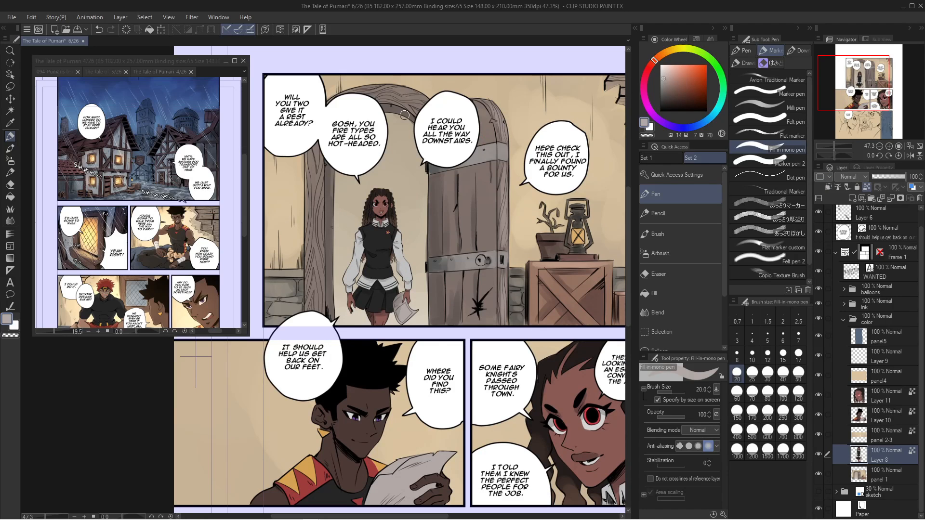
# View the page 4 reference enlarged in the main canvas area, and return it to the floating reference window
pyautogui.click(177, 70)
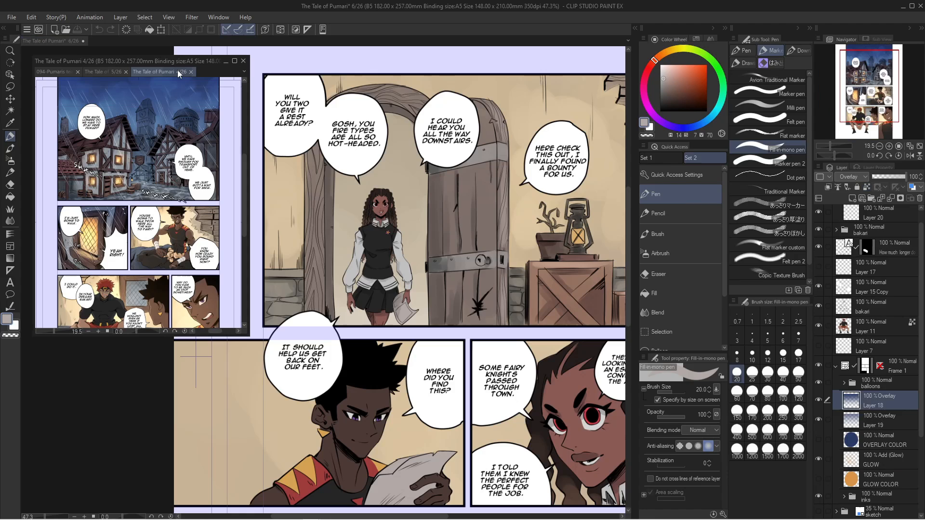
pyautogui.moveTo(245, 212)
pyautogui.mouseDown()
pyautogui.moveTo(246, 224)
pyautogui.moveTo(244, 211)
pyautogui.mouseUp()
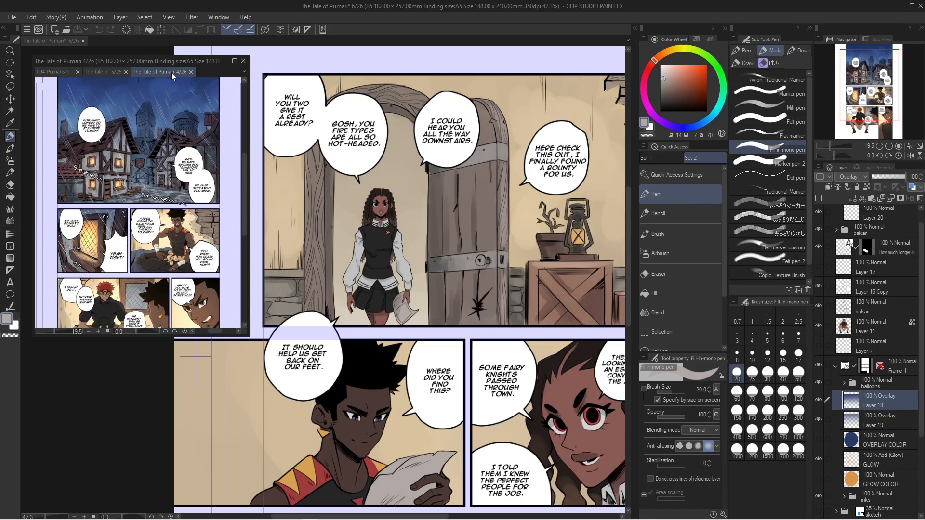
pyautogui.moveTo(172, 72); pyautogui.dragTo(164, 42)
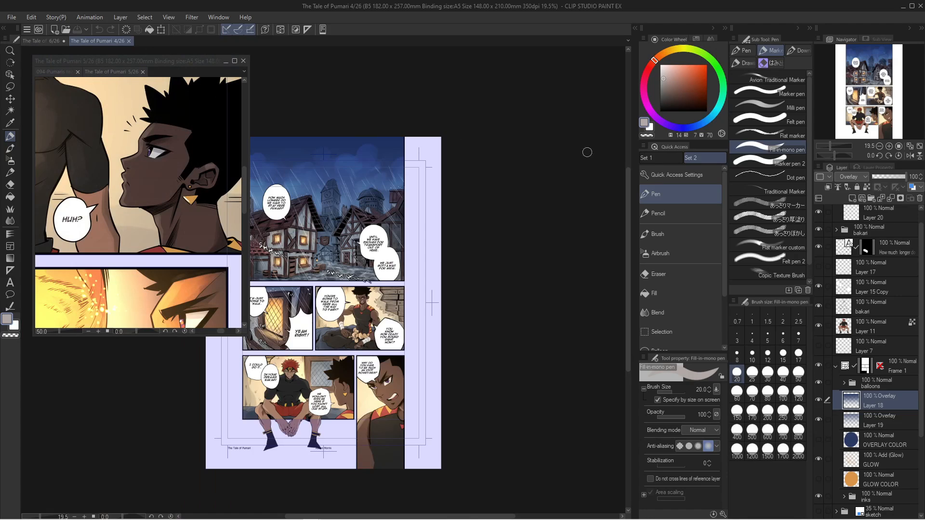
pyautogui.click(889, 146)
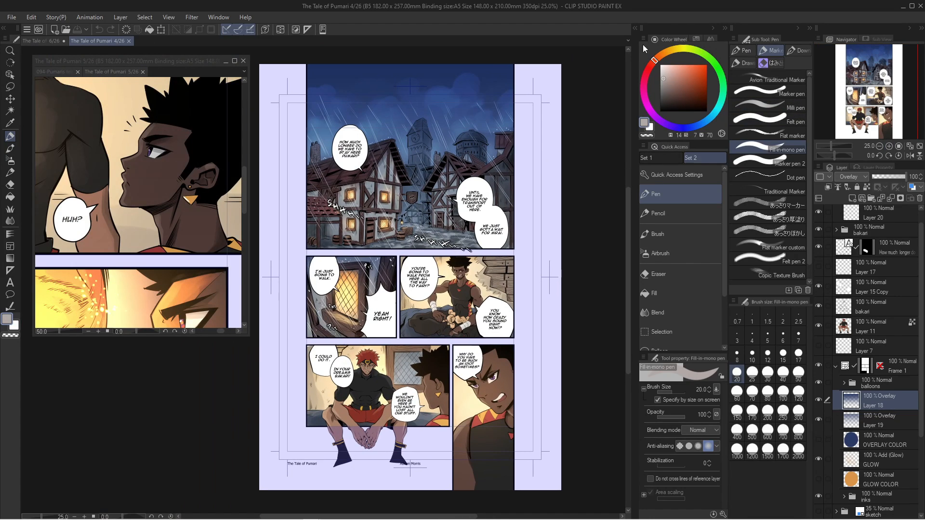
pyautogui.moveTo(114, 38); pyautogui.dragTo(366, 150)
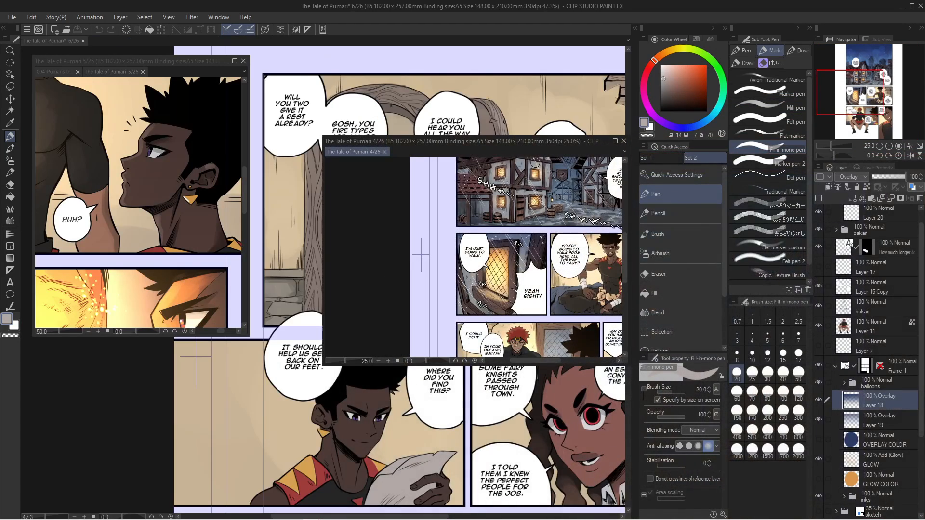
pyautogui.moveTo(503, 143); pyautogui.dragTo(175, 77)
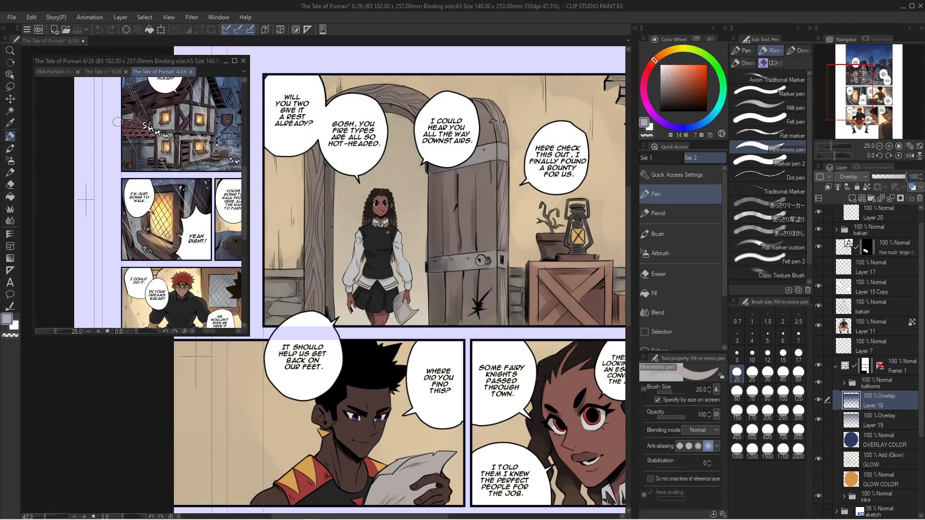
# Switch the floating reference window to the Pumaris team character sheet and sample the red-haired fighter's skin colour
pyautogui.click(108, 71)
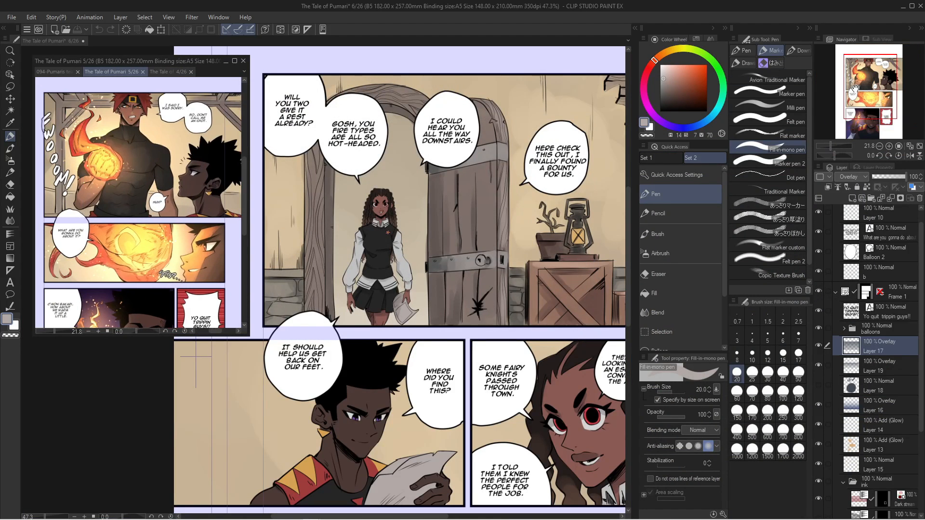
pyautogui.click(54, 72)
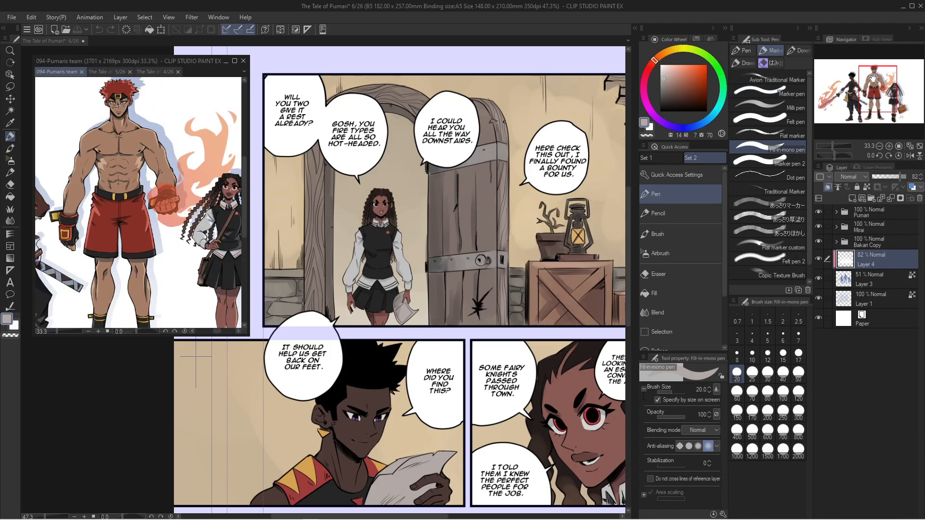
pyautogui.moveTo(873, 78); pyautogui.dragTo(859, 79)
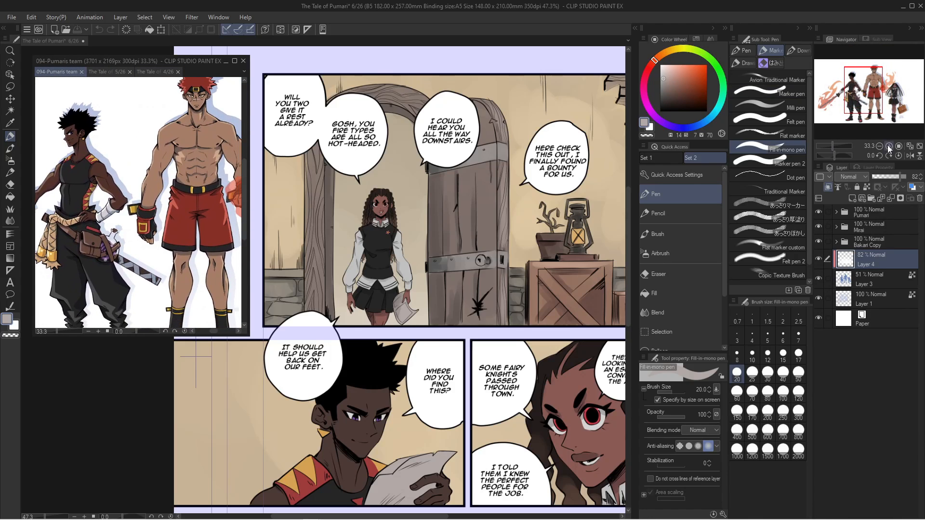
pyautogui.rightClick(210, 130)
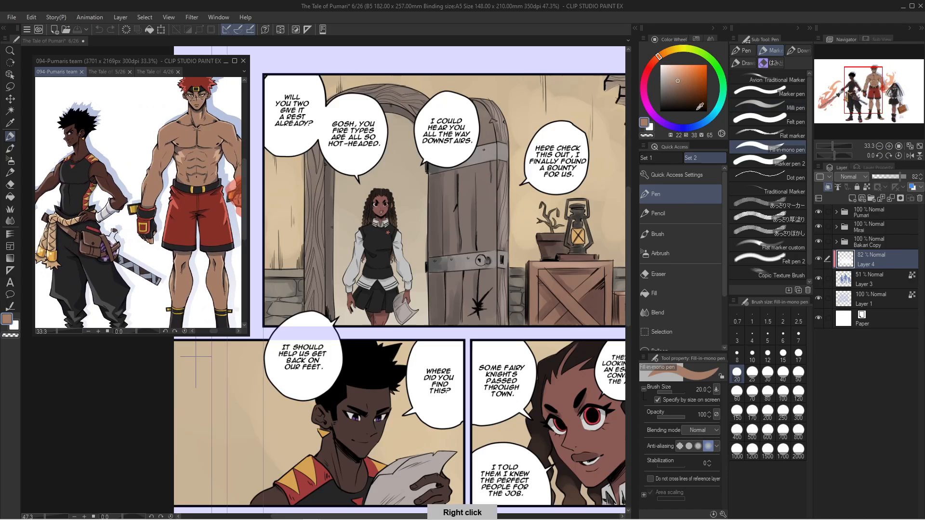
# Compare page 6's WANTED poster panel with and without its tan base by toggling the panel4 layer
pyautogui.moveTo(860, 88); pyautogui.dragTo(865, 116)
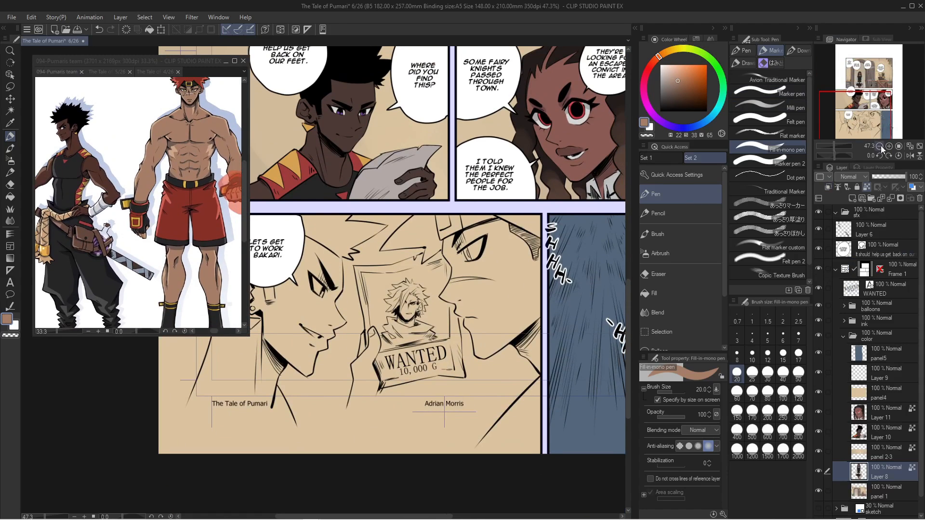
pyautogui.click(890, 146)
pyautogui.click(890, 146)
pyautogui.click(879, 146)
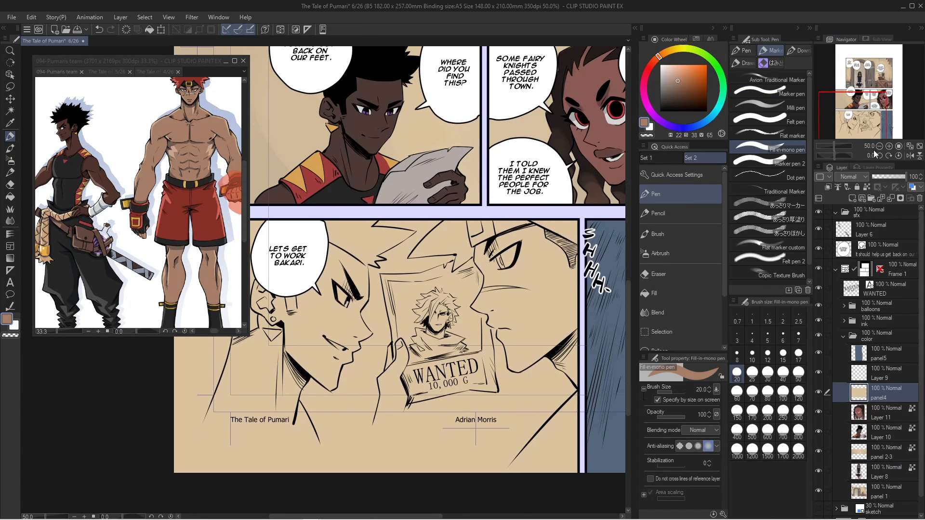
pyautogui.click(889, 145)
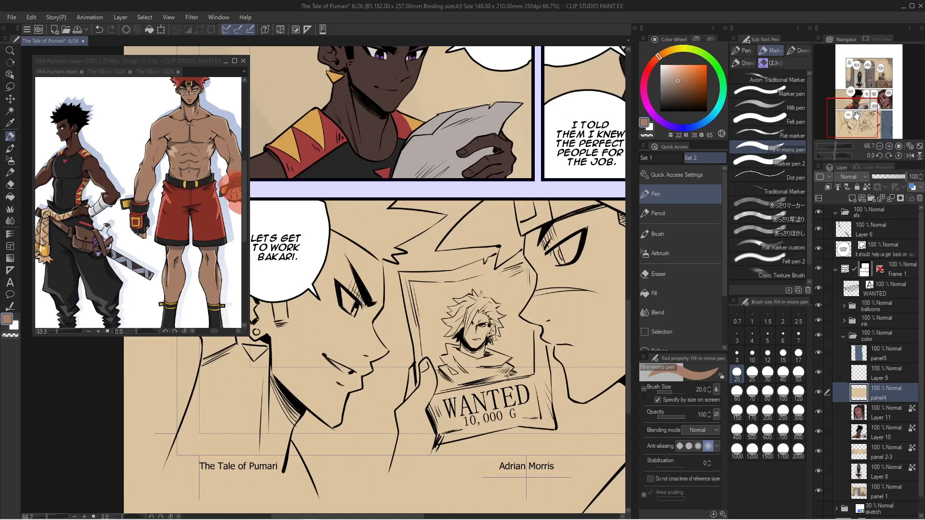
pyautogui.moveTo(845, 102); pyautogui.dragTo(844, 106)
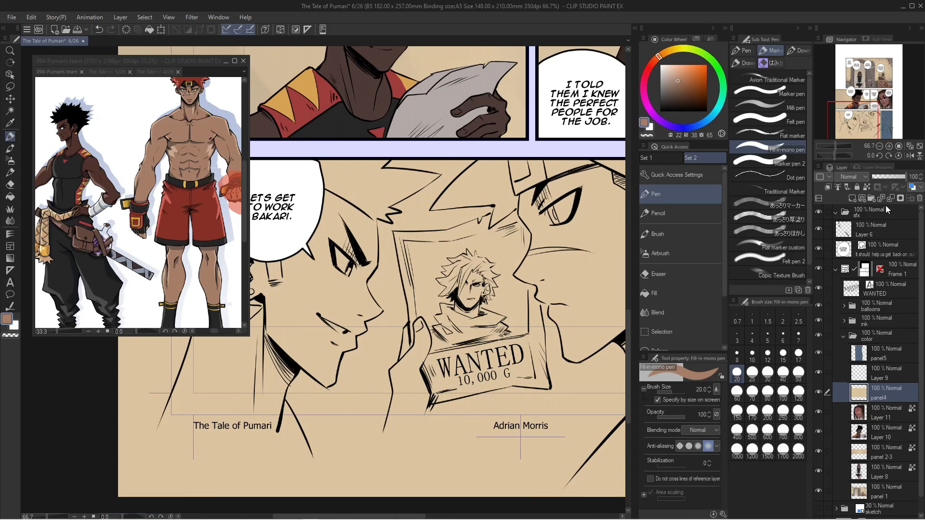
pyautogui.click(820, 390)
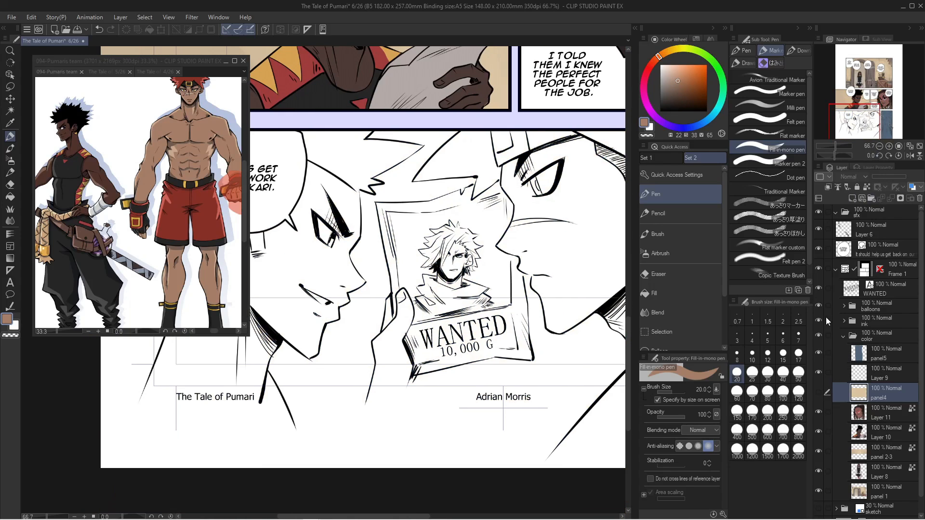
pyautogui.click(819, 391)
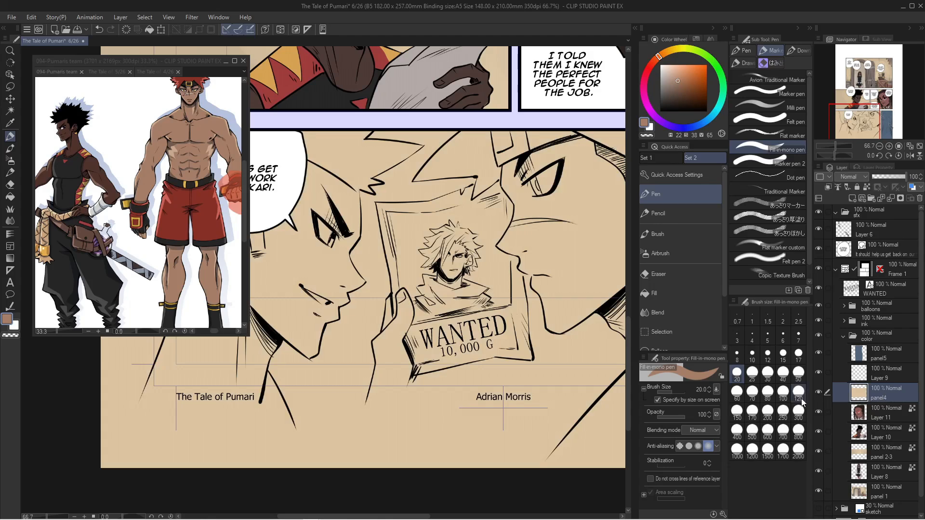
# Check Layer 9's visibility and add a new layer directly above the panel4 layer
pyautogui.click(868, 377)
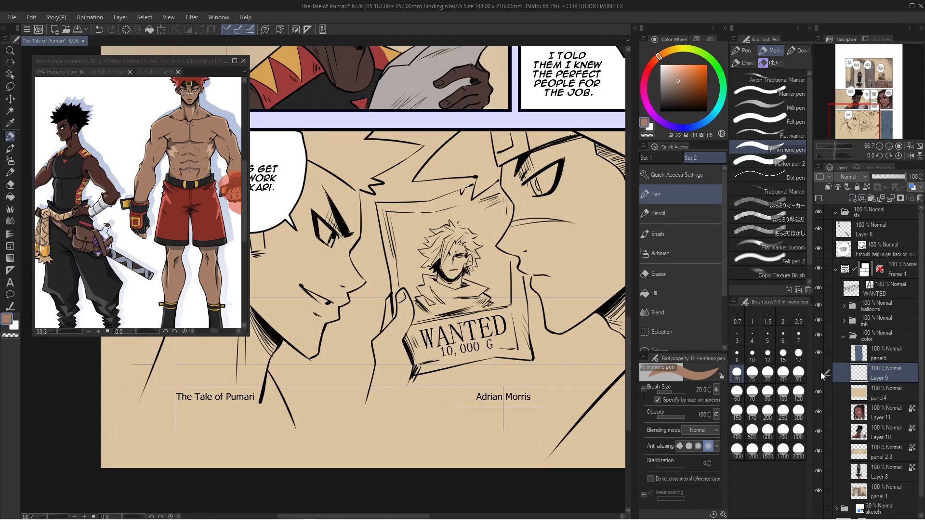
pyautogui.click(820, 374)
pyautogui.click(859, 393)
pyautogui.click(852, 198)
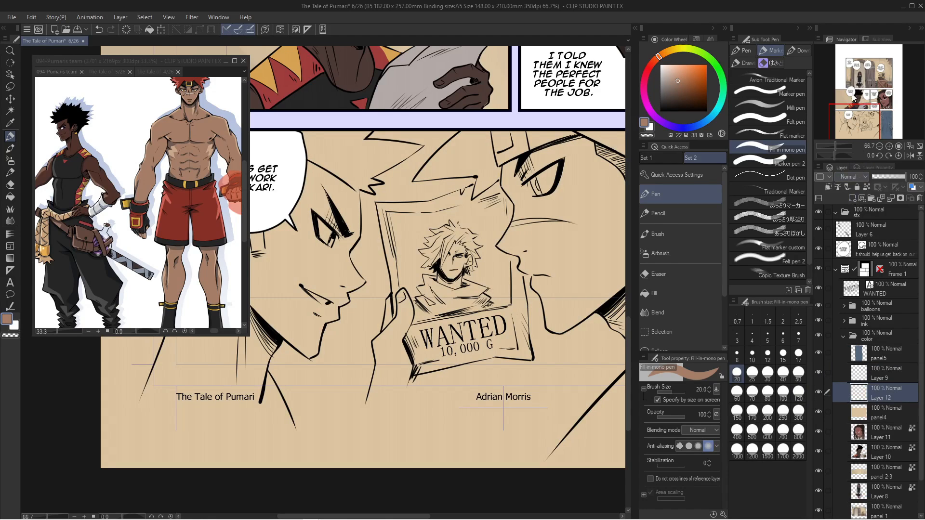
# Sample the red-haired fighter's skin colour from the character sheet and block in his face beside the WANTED poster at brush size 50
pyautogui.moveTo(858, 124); pyautogui.dragTo(866, 120)
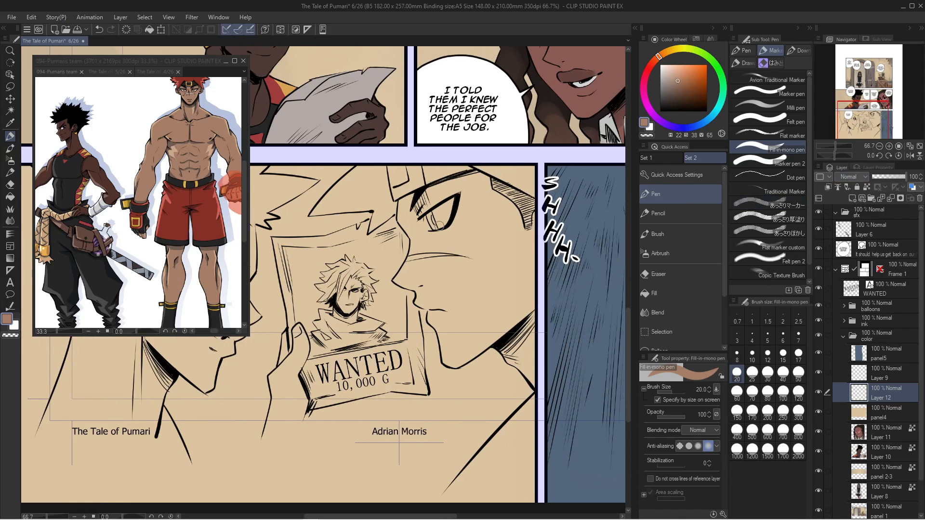
pyautogui.click(193, 101)
pyautogui.click(890, 146)
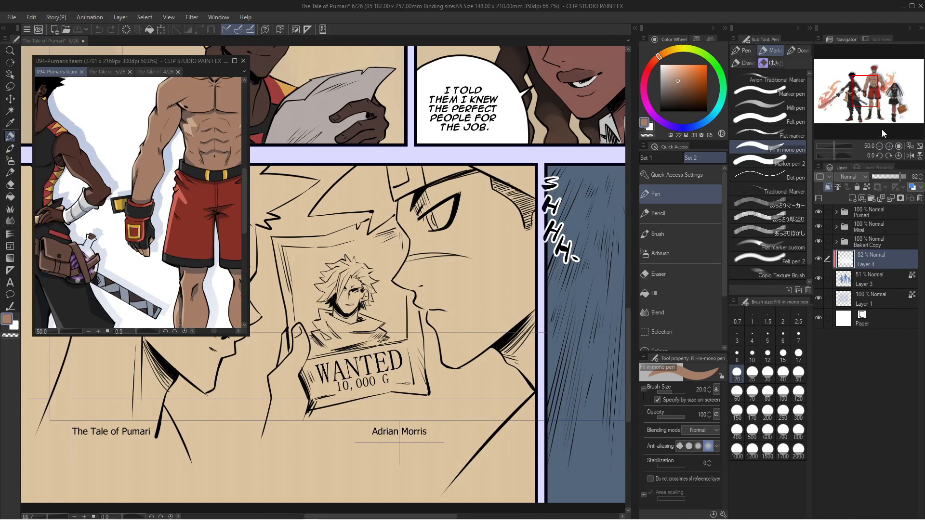
pyautogui.moveTo(863, 101); pyautogui.dragTo(870, 82)
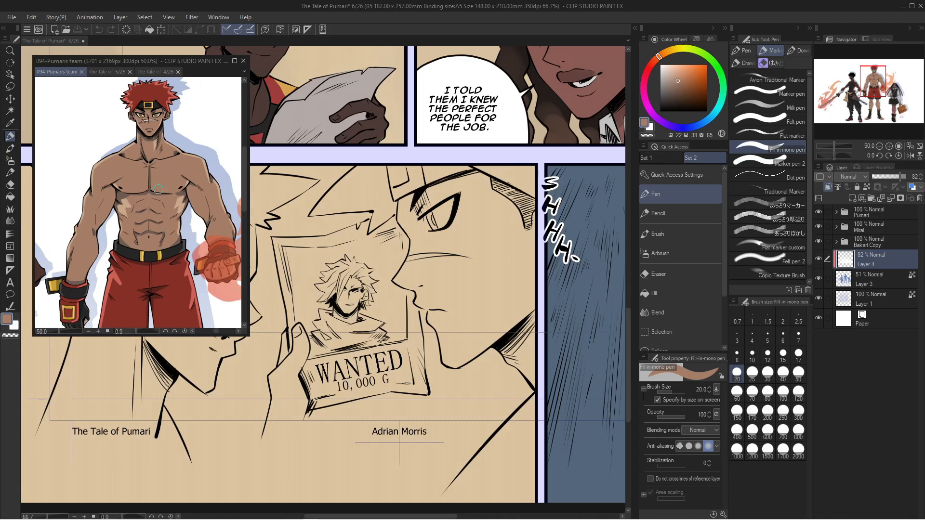
pyautogui.rightClick(173, 170)
pyautogui.click(485, 236)
pyautogui.moveTo(410, 203); pyautogui.dragTo(403, 206)
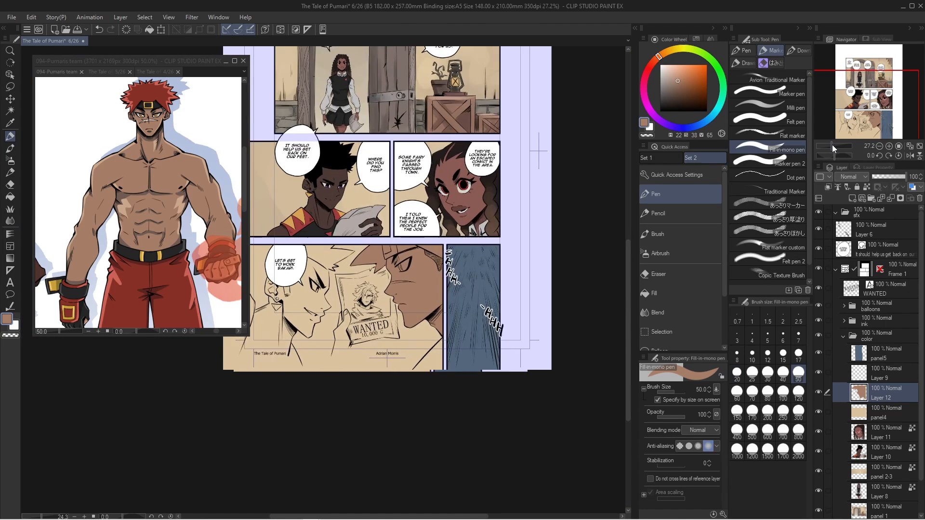
# Select the mask of the Frame 1 folder that contains the page's panels
pyautogui.click(834, 146)
pyautogui.moveTo(865, 114); pyautogui.dragTo(846, 95)
pyautogui.click(833, 145)
pyautogui.click(835, 147)
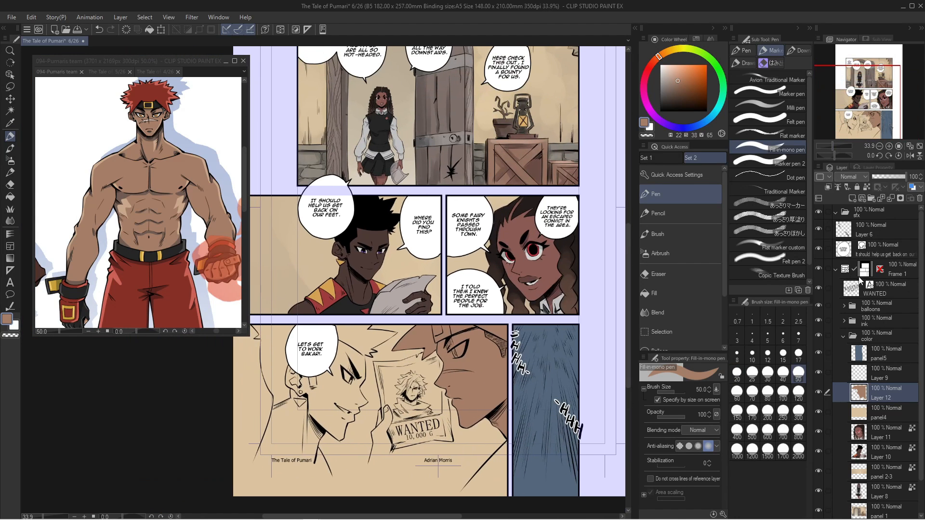
pyautogui.click(864, 269)
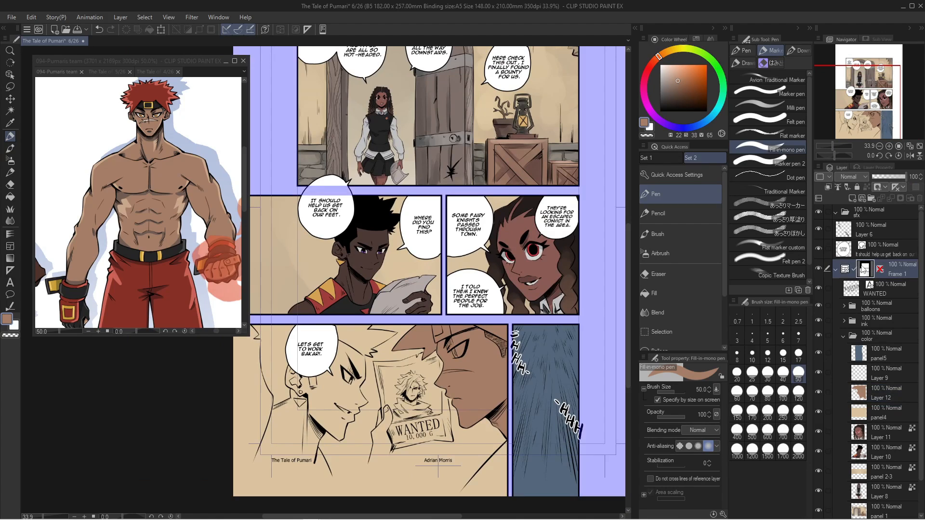
# Add a new layer above the sfx folder, outside the Frame 1 folder, and undo a test scribble drawn across the panels
pyautogui.click(846, 227)
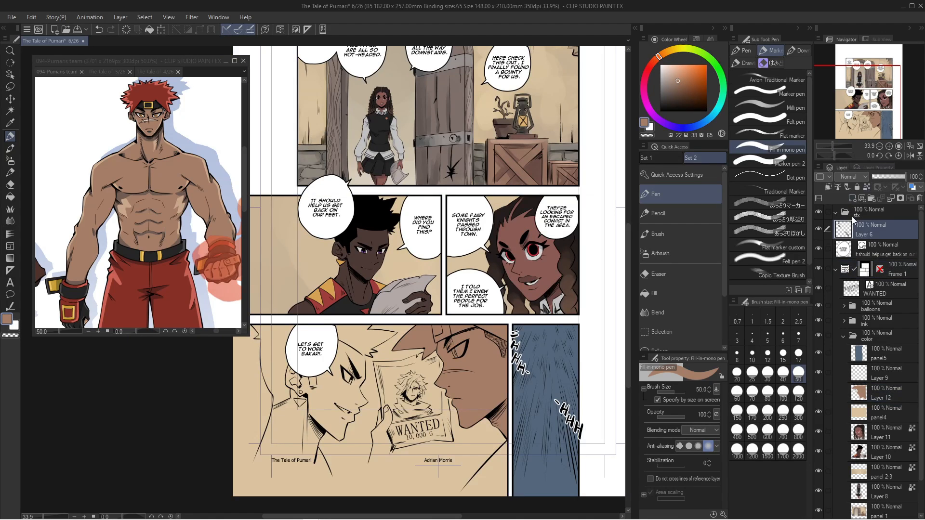
pyautogui.click(853, 198)
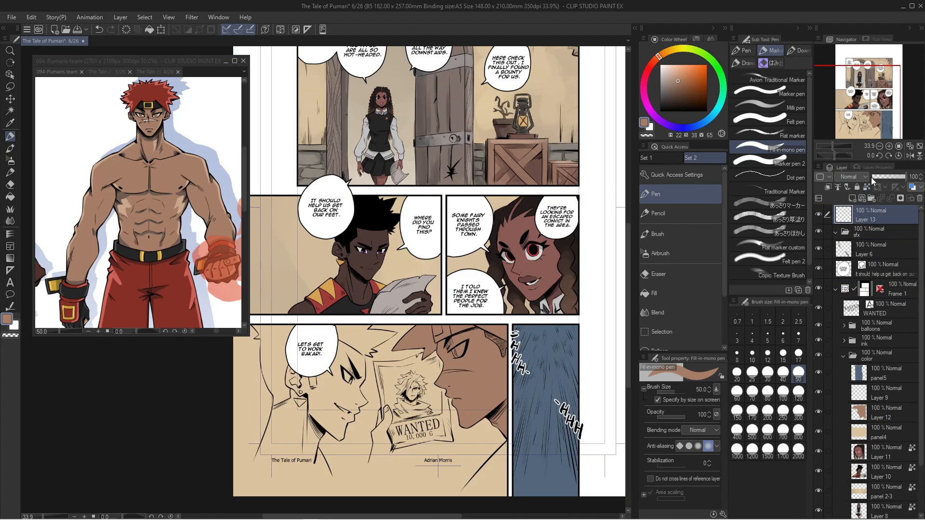
pyautogui.scroll(2, 407, 396)
pyautogui.moveTo(536, 266)
pyautogui.mouseDown()
pyautogui.moveTo(540, 356)
pyautogui.moveTo(575, 413)
pyautogui.moveTo(511, 461)
pyautogui.moveTo(569, 496)
pyautogui.moveTo(537, 498)
pyautogui.moveTo(556, 437)
pyautogui.moveTo(512, 299)
pyautogui.moveTo(442, 290)
pyautogui.moveTo(480, 215)
pyautogui.moveTo(416, 213)
pyautogui.moveTo(400, 159)
pyautogui.mouseUp()
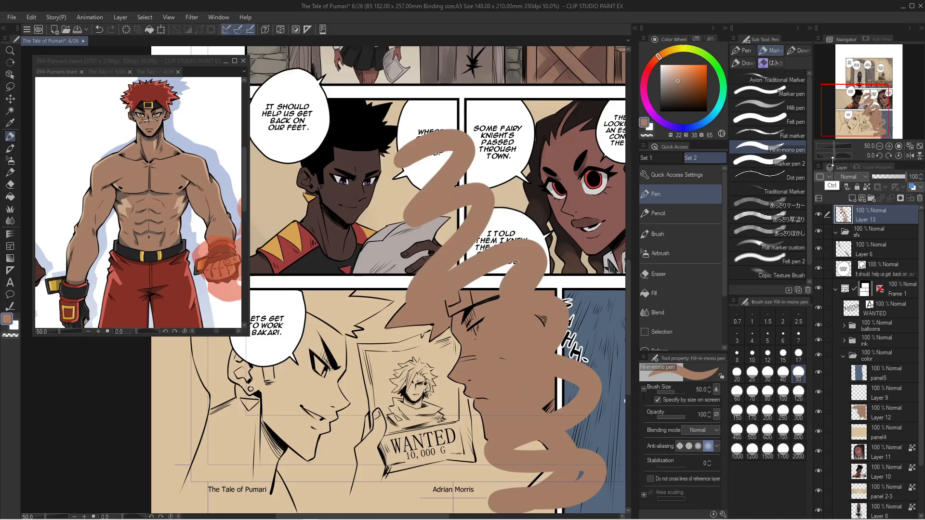
pyautogui.hotkey('ctrl', 'z')
# Collapse the color and Frame 1 folders and toggle Frame 1's visibility to compare the page with and without its panels
pyautogui.click(846, 357)
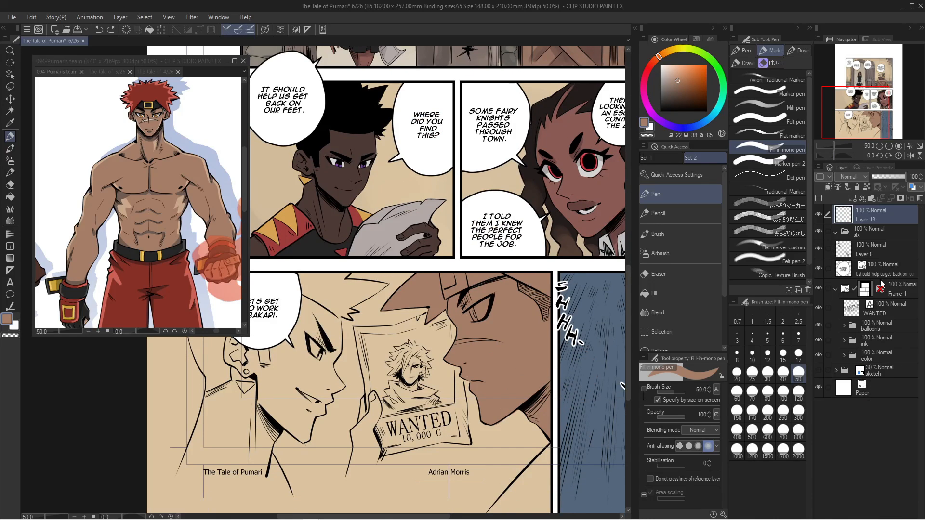
pyautogui.click(837, 289)
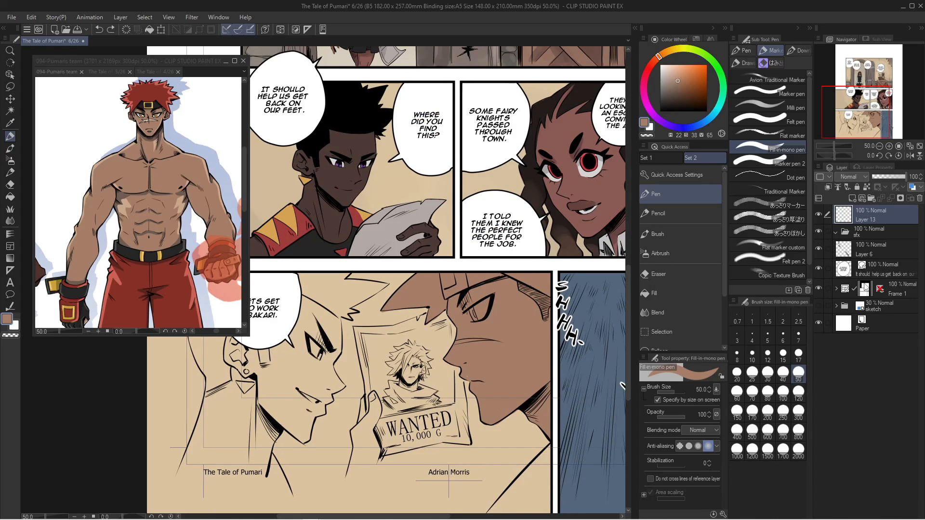
pyautogui.click(873, 288)
pyautogui.moveTo(836, 144); pyautogui.dragTo(830, 146)
pyautogui.click(820, 290)
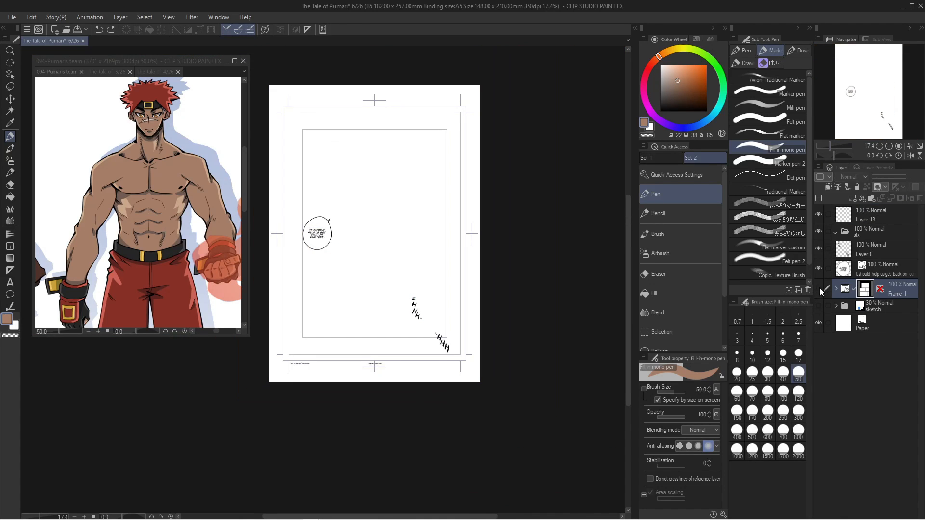
pyautogui.click(819, 289)
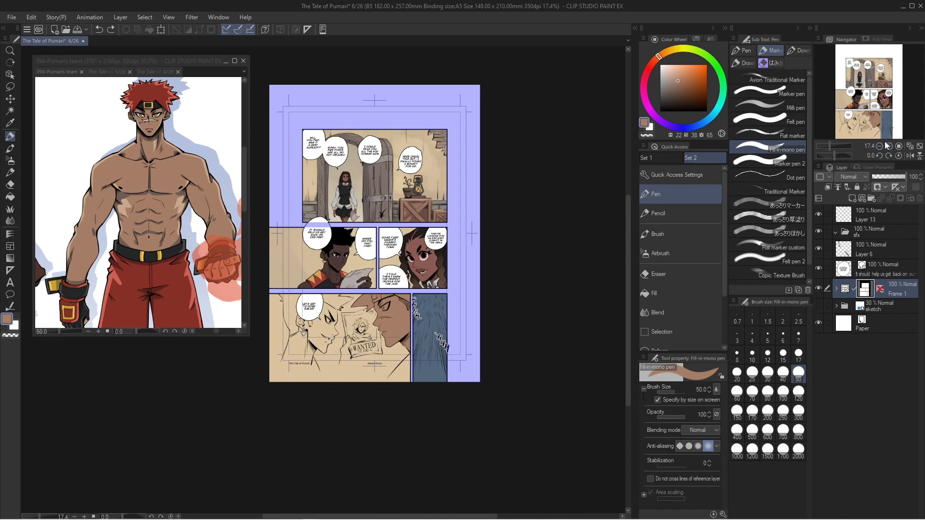
# Expand the Frame 1 folder and its color subfolder to reach the per-panel colour layers again
pyautogui.scroll(3, 867, 104)
pyautogui.click(836, 289)
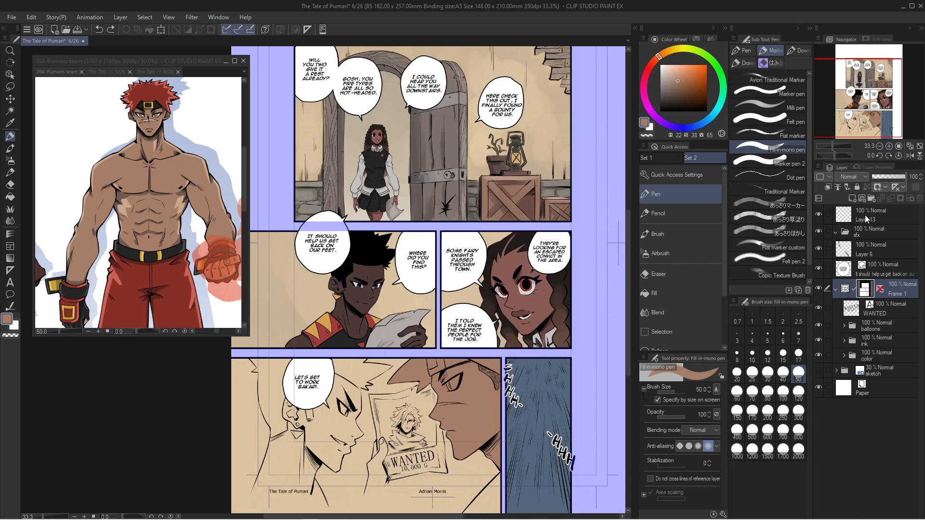
pyautogui.moveTo(866, 102)
pyautogui.mouseDown()
pyautogui.moveTo(848, 97)
pyautogui.moveTo(858, 114)
pyautogui.moveTo(851, 108)
pyautogui.mouseUp()
pyautogui.click(863, 355)
# Sample the black-haired man's skin colour in panel 2, outline his head and hand in the WANTED panel on a new layer, and fill them
pyautogui.click(888, 147)
pyautogui.click(888, 146)
pyautogui.rightClick(429, 254)
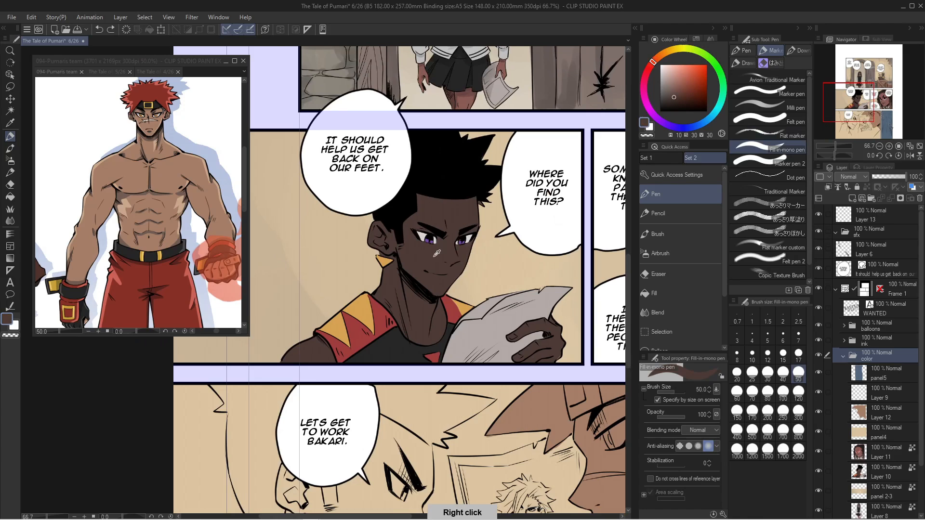
pyautogui.scroll(-5, 428, 259)
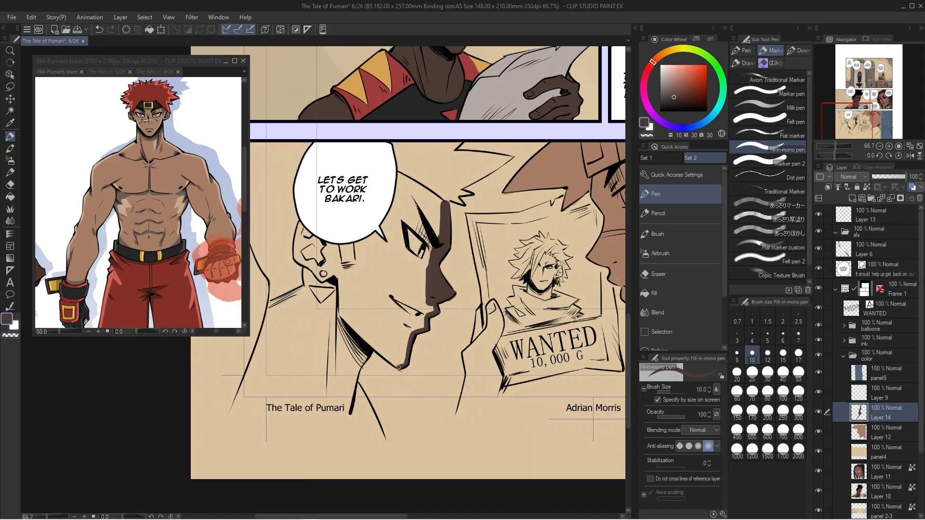
pyautogui.press(']')
pyautogui.press(']')
pyautogui.press(']')
pyautogui.moveTo(343, 316)
pyautogui.mouseDown()
pyautogui.moveTo(402, 365)
pyautogui.moveTo(390, 364)
pyautogui.moveTo(401, 364)
pyautogui.moveTo(408, 343)
pyautogui.moveTo(401, 360)
pyautogui.moveTo(395, 351)
pyautogui.moveTo(435, 309)
pyautogui.moveTo(427, 315)
pyautogui.moveTo(430, 278)
pyautogui.moveTo(414, 329)
pyautogui.moveTo(392, 347)
pyautogui.moveTo(371, 349)
pyautogui.moveTo(348, 411)
pyautogui.mouseUp()
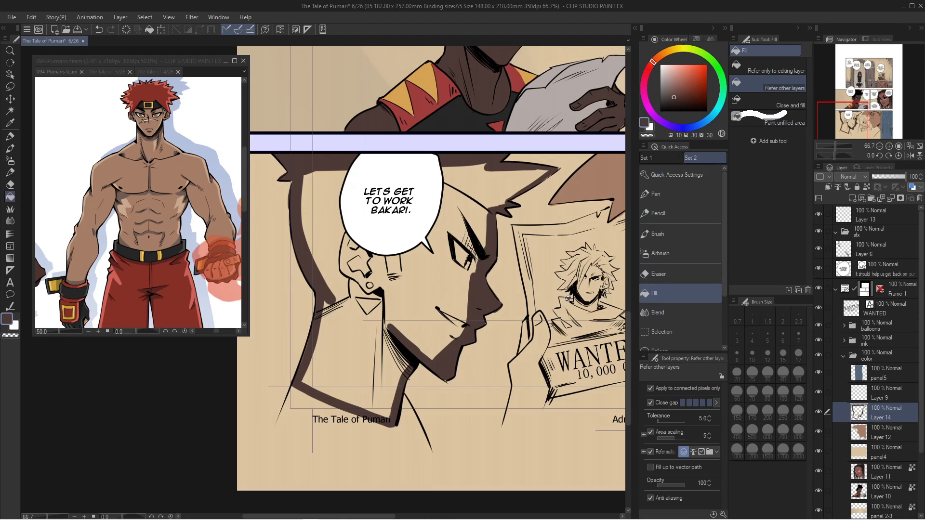
pyautogui.click(651, 453)
pyautogui.click(471, 314)
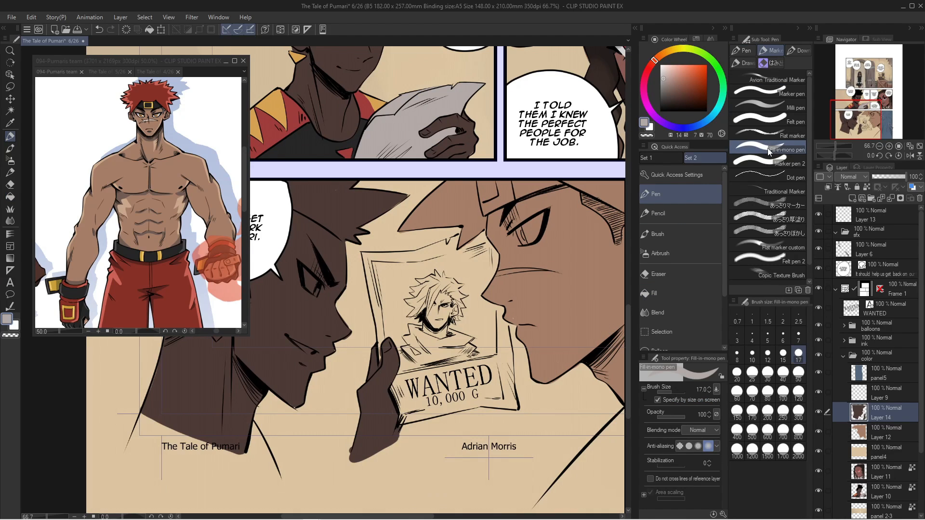
# Outline the WANTED poster's inner edges in light grey with the Fill-in-mono pen, using brush sizes from 10 to 20
pyautogui.moveTo(848, 118); pyautogui.dragTo(849, 120)
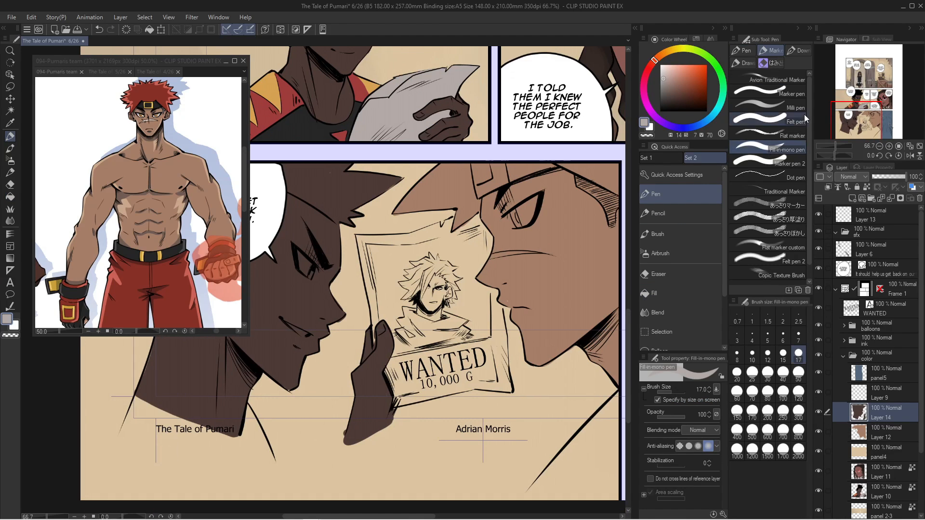
pyautogui.press('[')
pyautogui.press('[')
pyautogui.moveTo(358, 240); pyautogui.dragTo(371, 297)
pyautogui.press('[')
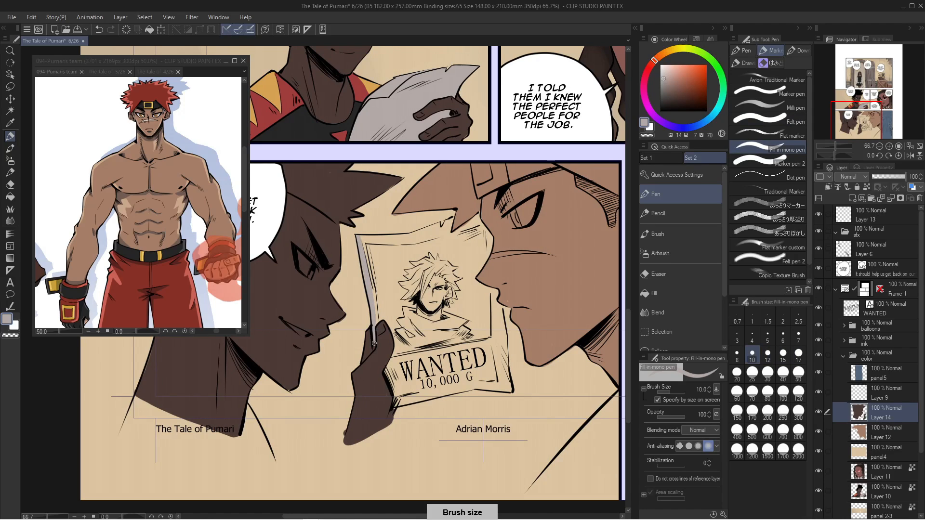
pyautogui.press(']')
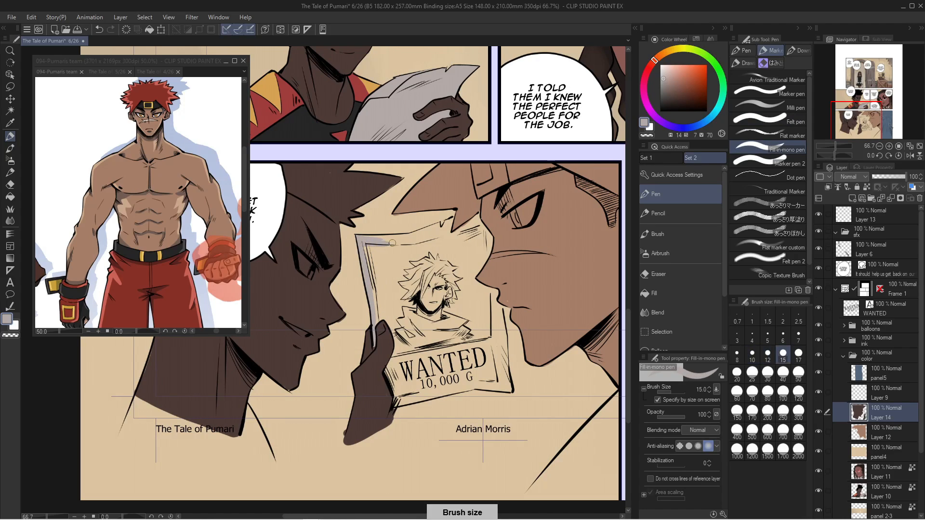
pyautogui.moveTo(394, 240)
pyautogui.mouseDown()
pyautogui.moveTo(381, 243)
pyautogui.moveTo(433, 229)
pyautogui.moveTo(408, 234)
pyautogui.moveTo(381, 306)
pyautogui.mouseUp()
pyautogui.press(']')
# Move Layer 14 below Layer 12 and finish painting the WANTED poster's paper grey
pyautogui.moveTo(882, 413); pyautogui.dragTo(882, 437)
pyautogui.moveTo(424, 280); pyautogui.dragTo(435, 227)
pyautogui.moveTo(494, 204); pyautogui.dragTo(515, 332)
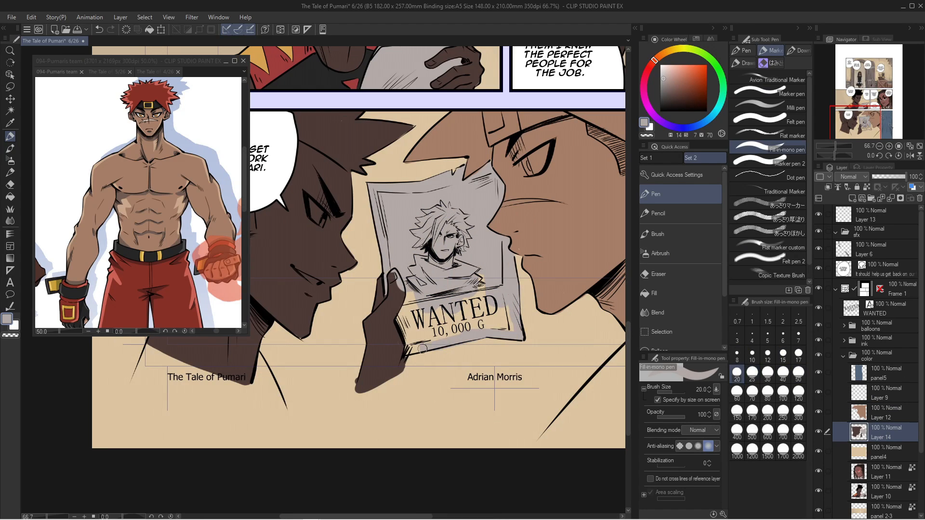
pyautogui.press('[')
pyautogui.press('[')
pyautogui.press('[')
pyautogui.moveTo(414, 344); pyautogui.dragTo(508, 313)
# Touch up the thumb holding the poster and colour the black-haired man's earrings with gold sampled from panel 2 at brush size 8
pyautogui.rightClick(394, 278)
pyautogui.moveTo(394, 279); pyautogui.dragTo(403, 290)
pyautogui.press('[')
pyautogui.press('[')
pyautogui.scroll(-2, 393, 279)
pyautogui.scroll(2, 347, 309)
pyautogui.rightClick(409, 115)
pyautogui.moveTo(342, 333); pyautogui.dragTo(360, 335)
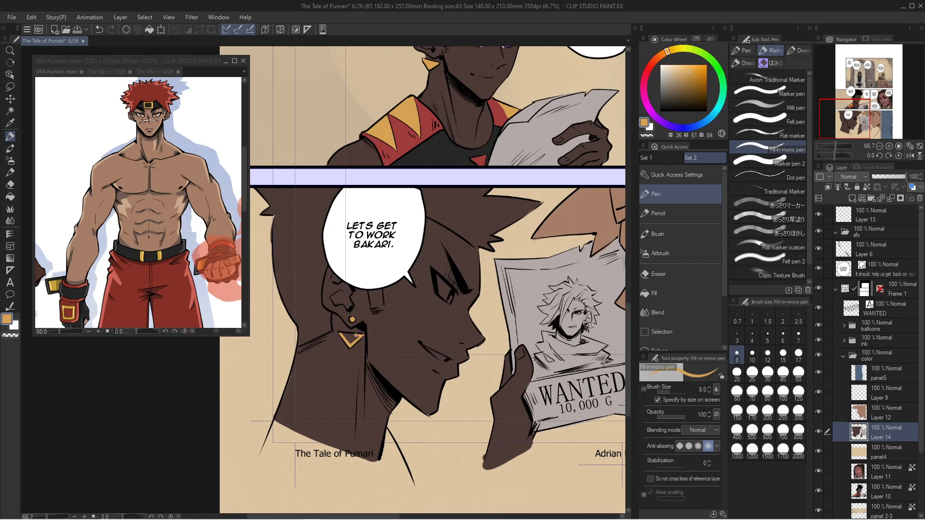
# Paint the black-haired man's hair black and the white of his eye in the WANTED panel
pyautogui.click(660, 112)
pyautogui.moveTo(289, 203); pyautogui.dragTo(308, 318)
pyautogui.moveTo(377, 298); pyautogui.dragTo(378, 291)
pyautogui.moveTo(439, 279)
pyautogui.mouseDown()
pyautogui.moveTo(461, 333)
pyautogui.moveTo(439, 269)
pyautogui.mouseUp()
# Paint his iris with purple sampled from panel 2 at brush size 6 and colour his teeth white
pyautogui.rightClick(519, 110)
pyautogui.press('[')
pyautogui.press('[')
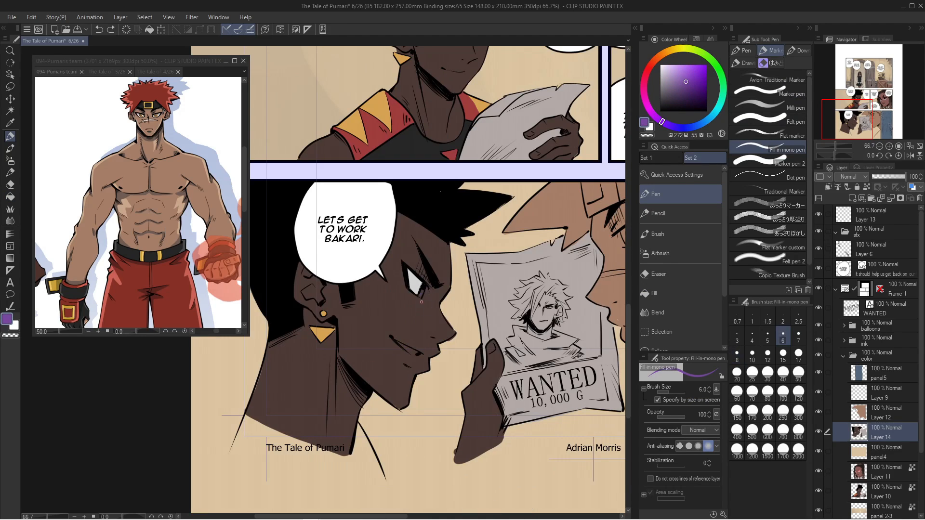
pyautogui.rightClick(413, 283)
pyautogui.moveTo(399, 344)
pyautogui.mouseDown()
pyautogui.moveTo(416, 353)
pyautogui.moveTo(388, 315)
pyautogui.mouseUp()
# Sample a near-black from the artwork and colour the red-haired fighter's headband with it on Layer 12
pyautogui.rightClick(429, 337)
pyautogui.press(']')
pyautogui.press(']')
pyautogui.press(']')
pyautogui.press(']')
pyautogui.scroll(-1, 303, 429)
pyautogui.press('g')
pyautogui.scroll(1, 521, 204)
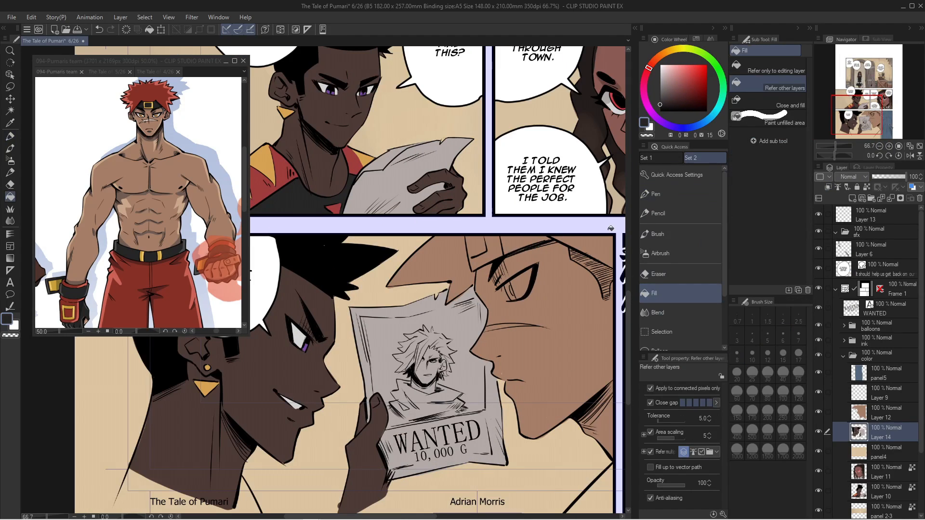
pyautogui.click(882, 413)
pyautogui.click(386, 226)
pyautogui.press('p')
pyautogui.moveTo(501, 270)
pyautogui.mouseDown()
pyautogui.moveTo(455, 229)
pyautogui.moveTo(472, 187)
pyautogui.moveTo(509, 239)
pyautogui.mouseUp()
# Colour the fighter's red hair, gold headband plate and amber eye with colours sampled from the character sheet
pyautogui.rightClick(145, 97)
pyautogui.scroll(3, 148, 116)
pyautogui.rightClick(112, 107)
pyautogui.press('g')
pyautogui.click(450, 217)
pyautogui.press('p')
pyautogui.rightClick(92, 137)
pyautogui.rightClick(101, 139)
pyautogui.rightClick(112, 155)
pyautogui.press('[')
# Review the coloured WANTED panel and the panels above it against the character reference images
pyautogui.moveTo(837, 147); pyautogui.dragTo(835, 146)
pyautogui.moveTo(859, 122); pyautogui.dragTo(855, 102)
pyautogui.click(107, 72)
pyautogui.moveTo(835, 145); pyautogui.dragTo(830, 146)
pyautogui.click(57, 71)
pyautogui.click(50, 41)
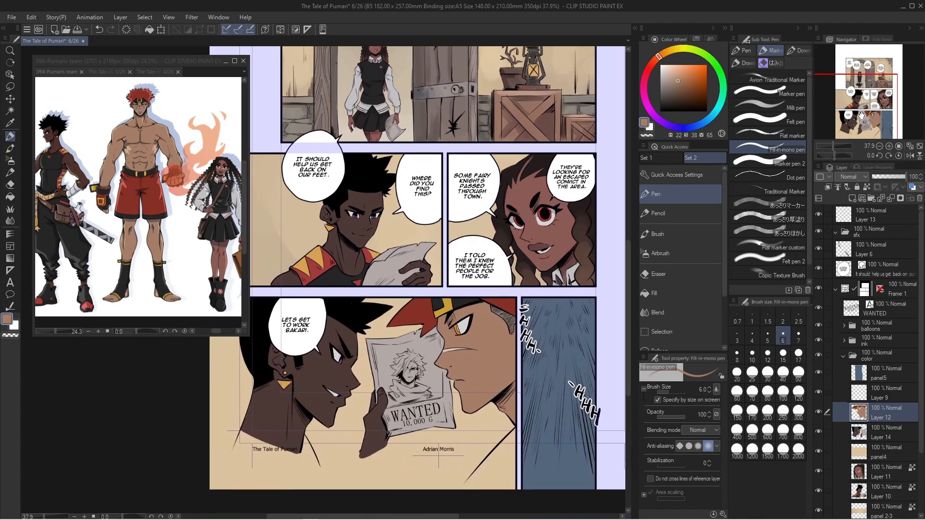
pyautogui.moveTo(852, 107); pyautogui.dragTo(853, 80)
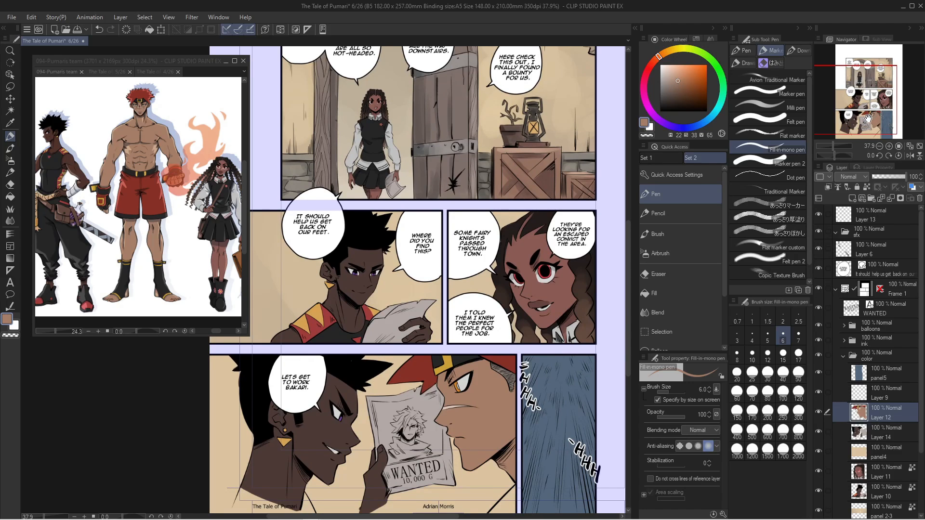
pyautogui.click(889, 146)
pyautogui.moveTo(850, 106)
pyautogui.mouseDown()
pyautogui.moveTo(858, 80)
pyautogui.moveTo(854, 104)
pyautogui.mouseUp()
pyautogui.hotkey('ctrl', '+')
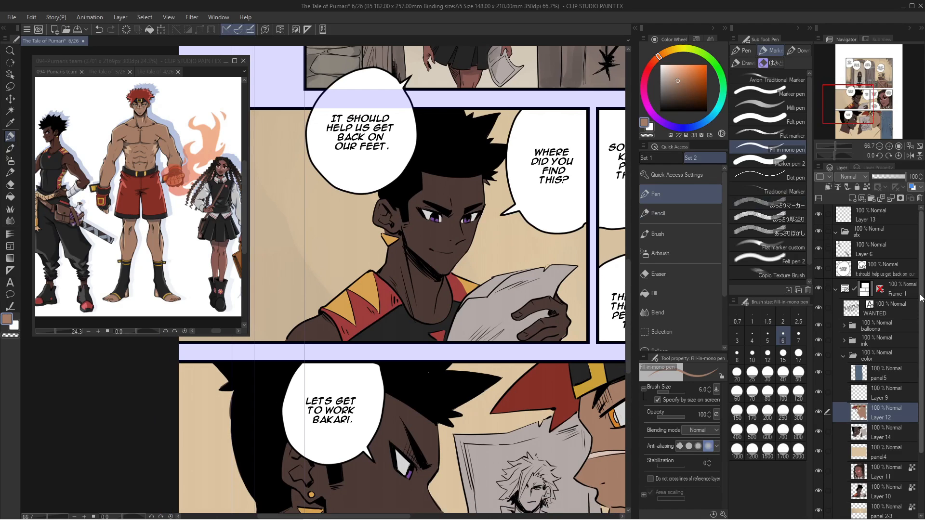
# Select the panel 2-3 layer and toggle its visibility to compare the middle panels with and without their tan background
pyautogui.scroll(-3, 874, 357)
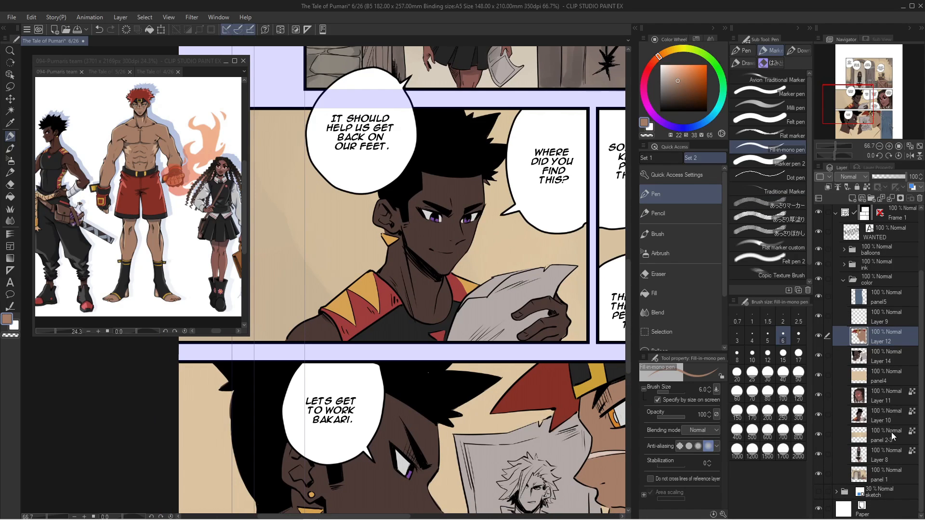
pyautogui.click(858, 438)
pyautogui.click(818, 436)
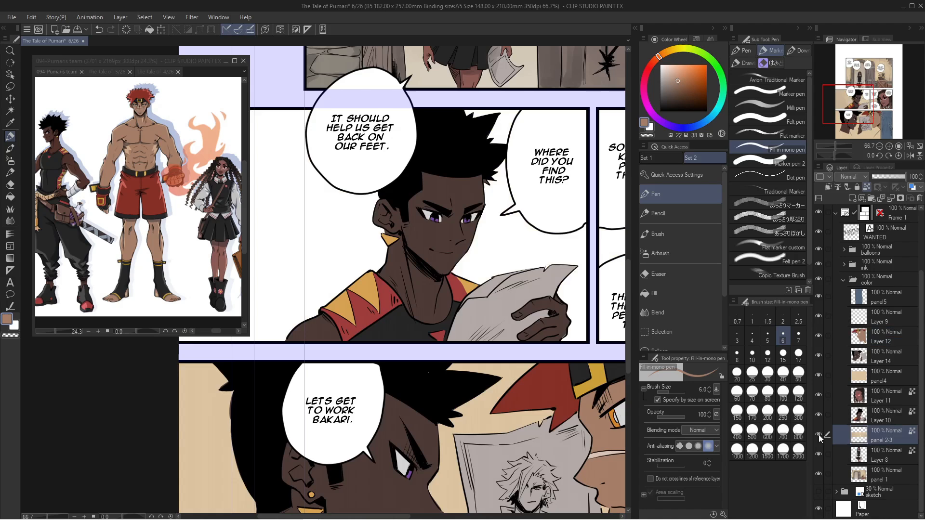
pyautogui.click(819, 436)
pyautogui.click(819, 436)
# Shade panel 2's background on the panel 2-3 layer using a darker version of its sampled tan and the Dense watercolor brush at size 150
pyautogui.moveTo(835, 147); pyautogui.dragTo(833, 146)
pyautogui.rightClick(305, 276)
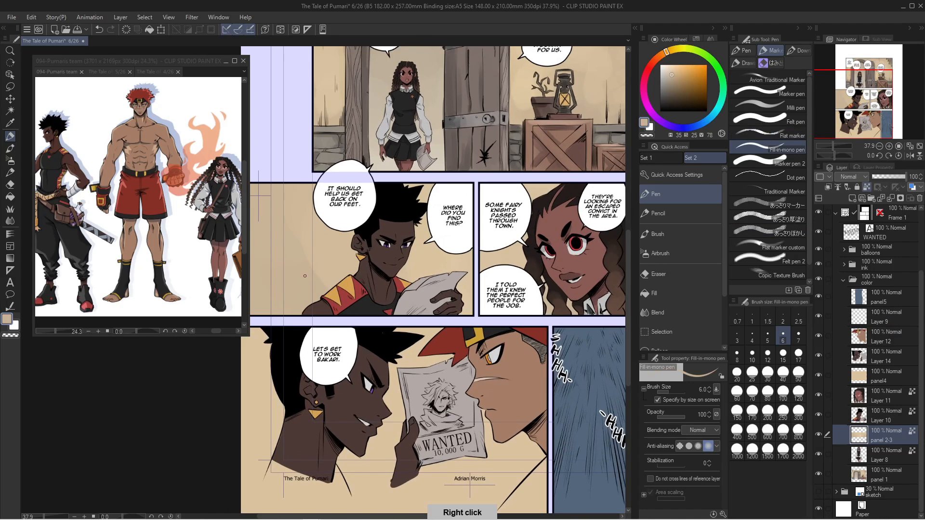
pyautogui.click(676, 233)
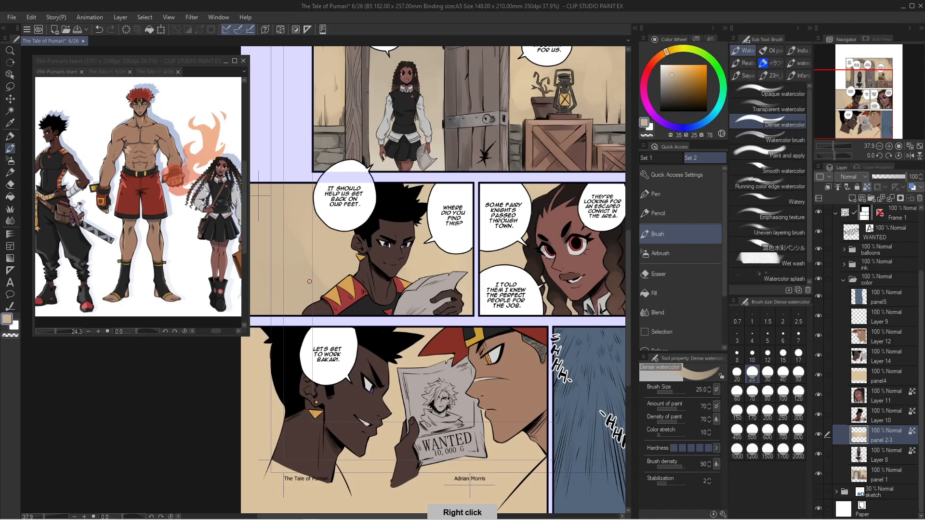
pyautogui.click(673, 85)
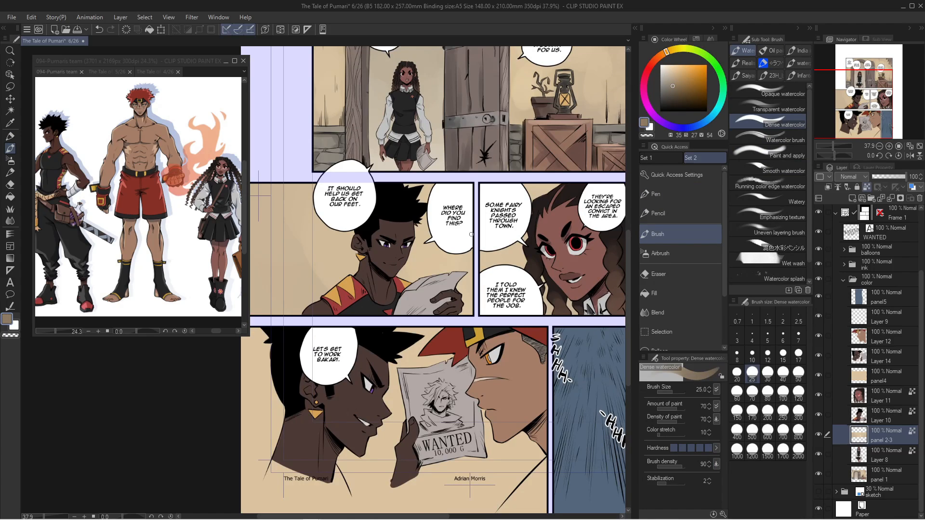
pyautogui.press(']')
pyautogui.press(']')
pyautogui.press(']')
pyautogui.press(']')
pyautogui.press(']')
pyautogui.press(']')
pyautogui.press(']')
pyautogui.press(']')
pyautogui.press(']')
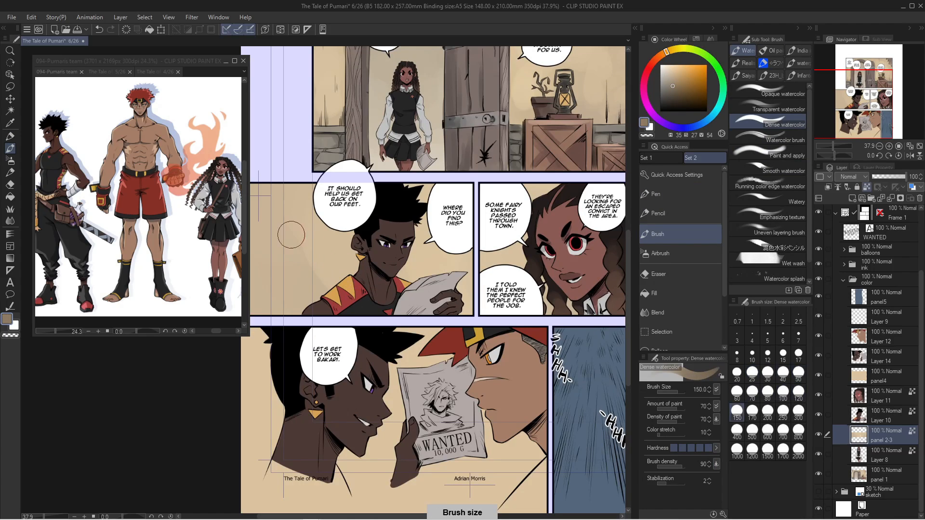
pyautogui.moveTo(291, 236)
pyautogui.mouseDown()
pyautogui.moveTo(355, 301)
pyautogui.moveTo(342, 311)
pyautogui.mouseUp()
pyautogui.moveTo(278, 244); pyautogui.dragTo(307, 309)
pyautogui.moveTo(268, 246); pyautogui.dragTo(295, 328)
pyautogui.moveTo(285, 209); pyautogui.dragTo(367, 278)
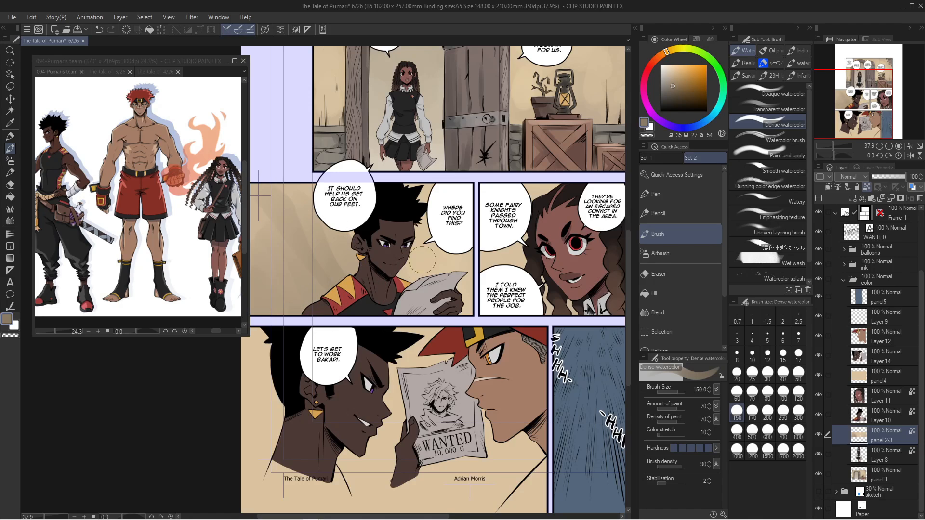
# Blend the shadow behind the black-haired man in panel 2 with mid-tones sampled from the background
pyautogui.rightClick(427, 261)
pyautogui.moveTo(315, 209)
pyautogui.mouseDown()
pyautogui.moveTo(390, 282)
pyautogui.moveTo(365, 291)
pyautogui.mouseUp()
pyautogui.moveTo(280, 223); pyautogui.dragTo(347, 284)
pyautogui.rightClick(322, 270)
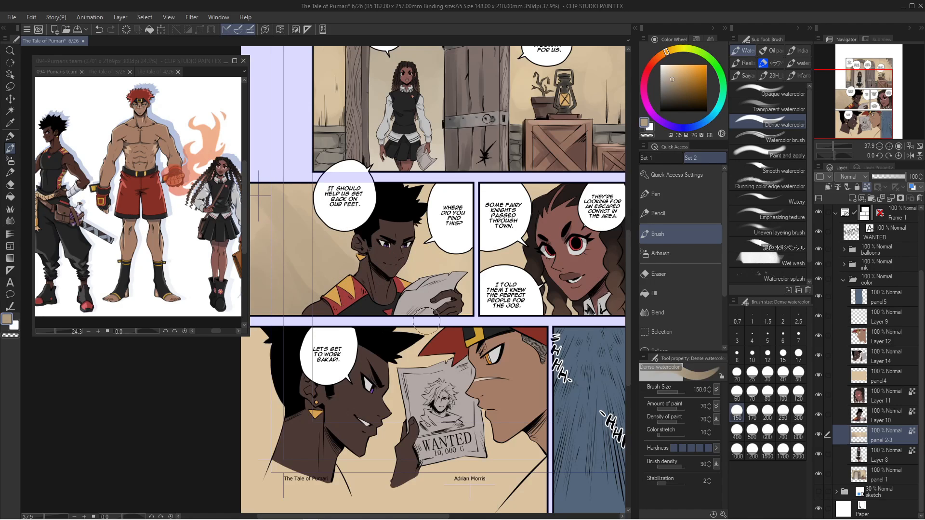
# Smooth the tan background shading around the black-haired man in panel 2 with lighter and darker tans sampled beside him
pyautogui.moveTo(850, 91); pyautogui.dragTo(865, 90)
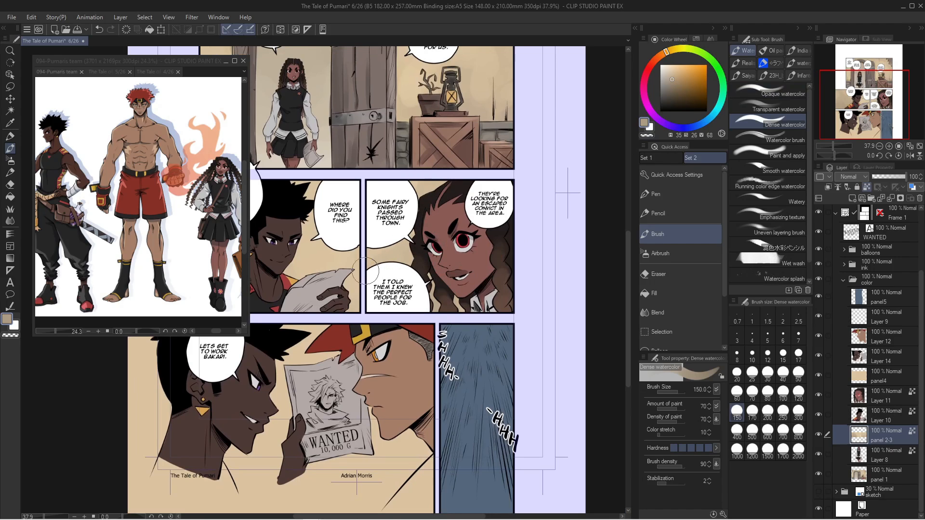
pyautogui.rightClick(369, 268)
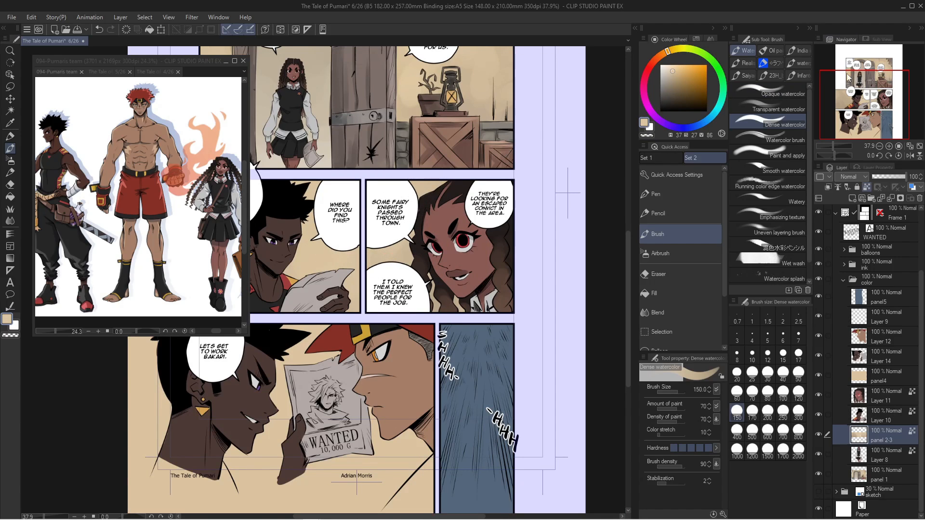
pyautogui.scroll(3, 849, 77)
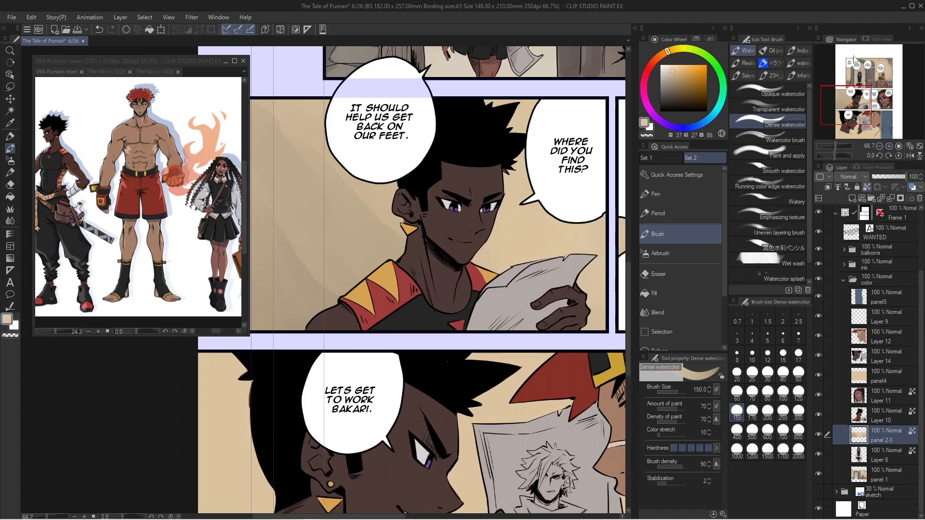
pyautogui.rightClick(476, 248)
pyautogui.rightClick(345, 256)
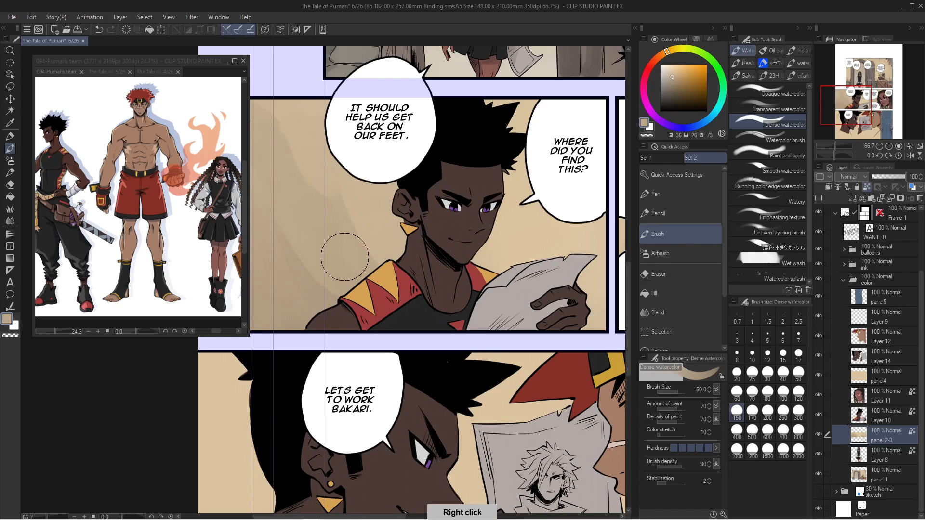
pyautogui.moveTo(854, 104); pyautogui.dragTo(857, 102)
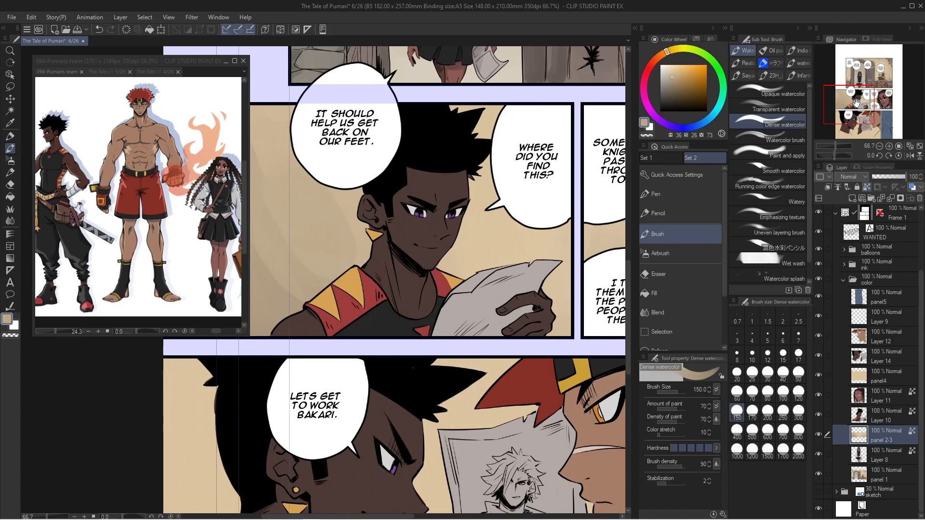
# Select Layer 10 and toggle its visibility to check which figure colours it holds
pyautogui.click(861, 419)
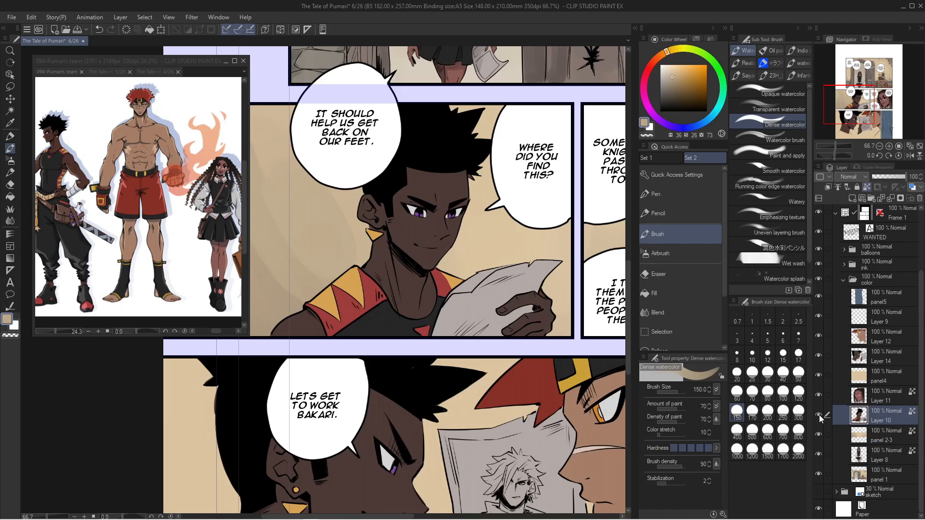
pyautogui.click(821, 415)
pyautogui.click(820, 415)
pyautogui.click(820, 415)
pyautogui.click(821, 416)
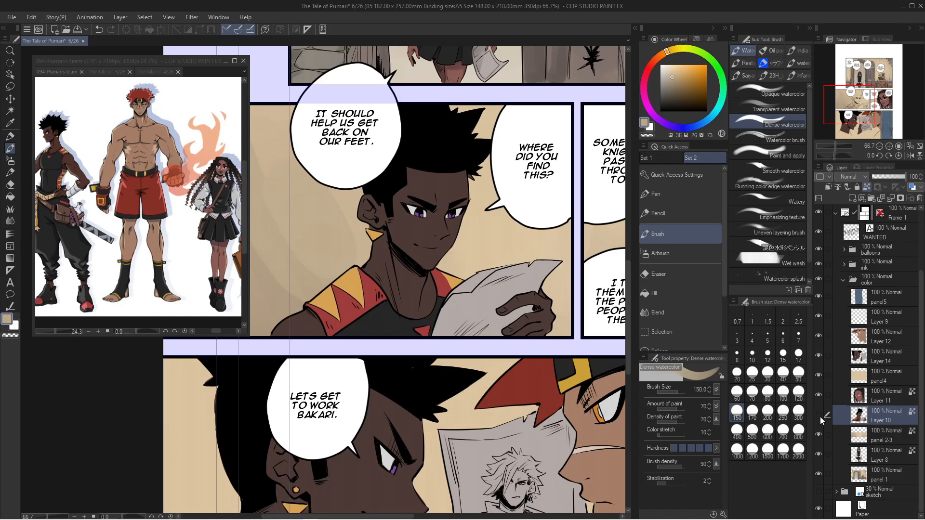
pyautogui.click(819, 416)
pyautogui.click(819, 416)
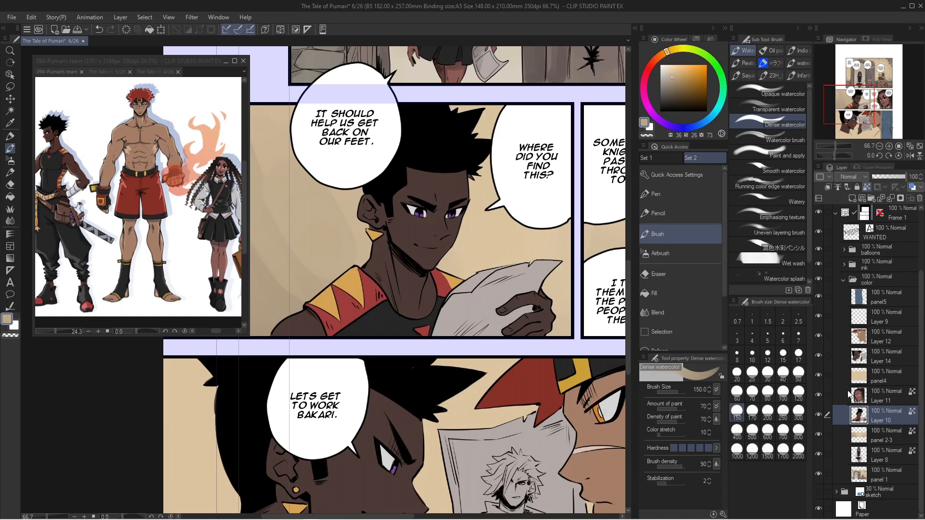
# Try pale strokes over panel 2's figure on Layer 10 at brush size 50 with transparent pixels unlocked, and undo them
pyautogui.click(867, 186)
pyautogui.press('[')
pyautogui.press('[')
pyautogui.press('[')
pyautogui.press('[')
pyautogui.press('[')
pyautogui.press('[')
pyautogui.moveTo(478, 221)
pyautogui.mouseDown()
pyautogui.moveTo(423, 227)
pyautogui.moveTo(375, 296)
pyautogui.moveTo(317, 323)
pyautogui.mouseUp()
pyautogui.click(663, 68)
pyautogui.hotkey('ctrl', 'z')
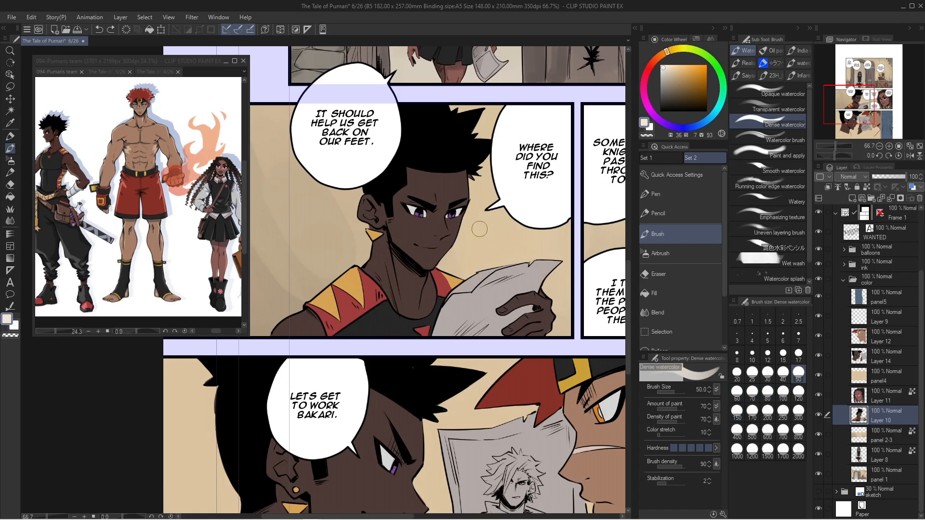
pyautogui.moveTo(487, 217)
pyautogui.mouseDown()
pyautogui.moveTo(350, 249)
pyautogui.moveTo(478, 328)
pyautogui.mouseUp()
pyautogui.hotkey('ctrl', 'z')
pyautogui.moveTo(480, 183)
pyautogui.mouseDown()
pyautogui.moveTo(364, 214)
pyautogui.moveTo(403, 320)
pyautogui.mouseUp()
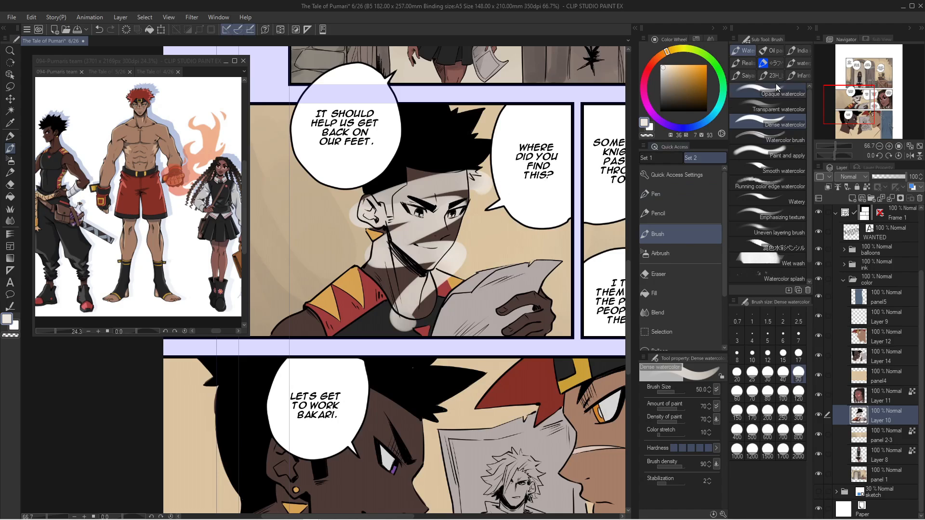
pyautogui.moveTo(857, 107); pyautogui.dragTo(853, 115)
pyautogui.hotkey('ctrl', 'z')
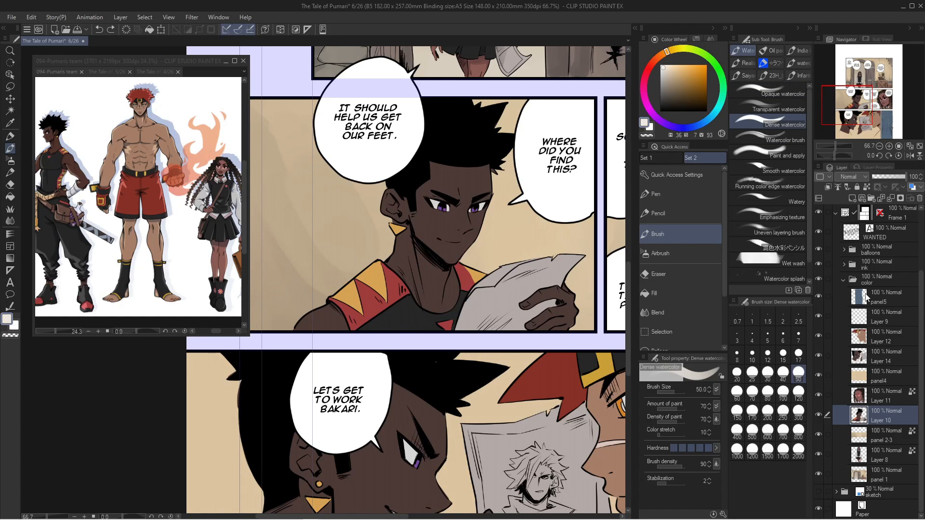
# Lock transparent pixels on Layer 10, try white strokes across panel 2's figure at brush sizes 40 and 30, and undo them
pyautogui.click(866, 186)
pyautogui.moveTo(669, 66); pyautogui.dragTo(660, 64)
pyautogui.press('[')
pyautogui.press('[')
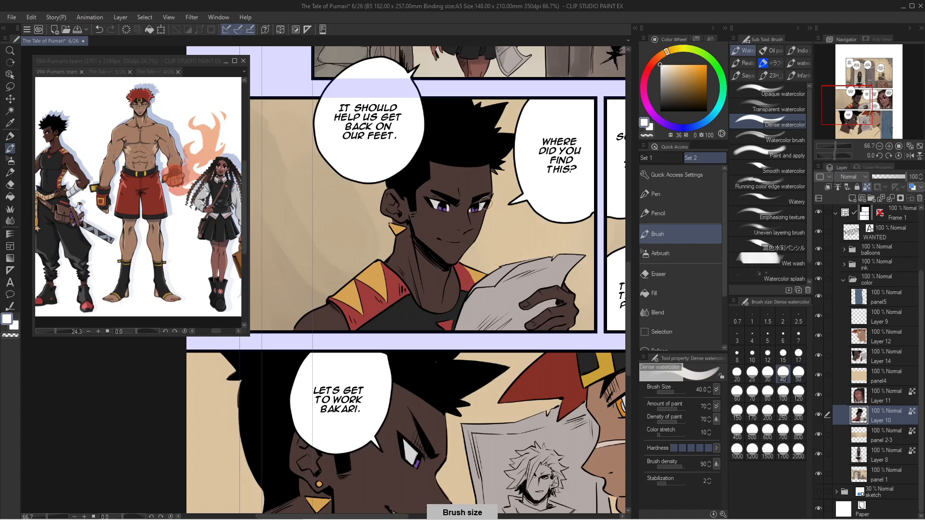
pyautogui.moveTo(494, 198)
pyautogui.mouseDown()
pyautogui.moveTo(439, 213)
pyautogui.moveTo(381, 332)
pyautogui.moveTo(338, 318)
pyautogui.mouseUp()
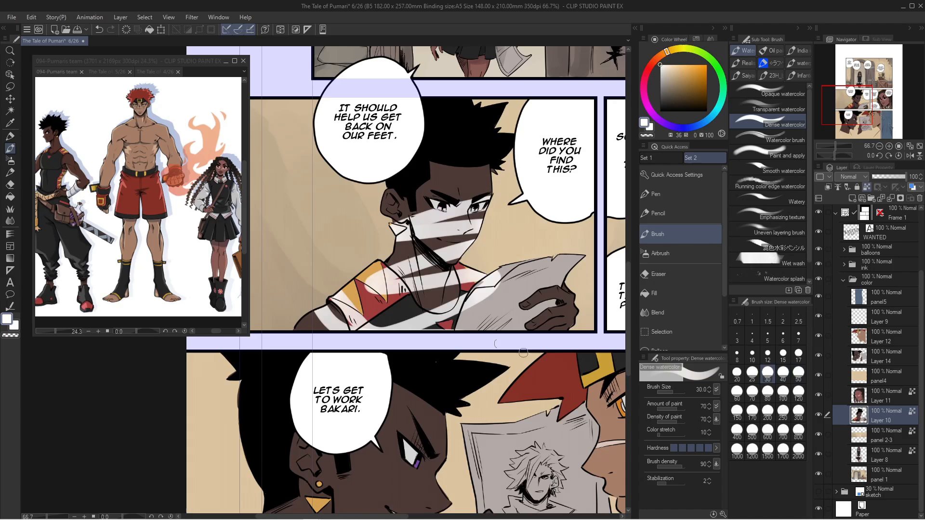
pyautogui.moveTo(569, 255); pyautogui.dragTo(515, 299)
pyautogui.moveTo(497, 106); pyautogui.dragTo(363, 297)
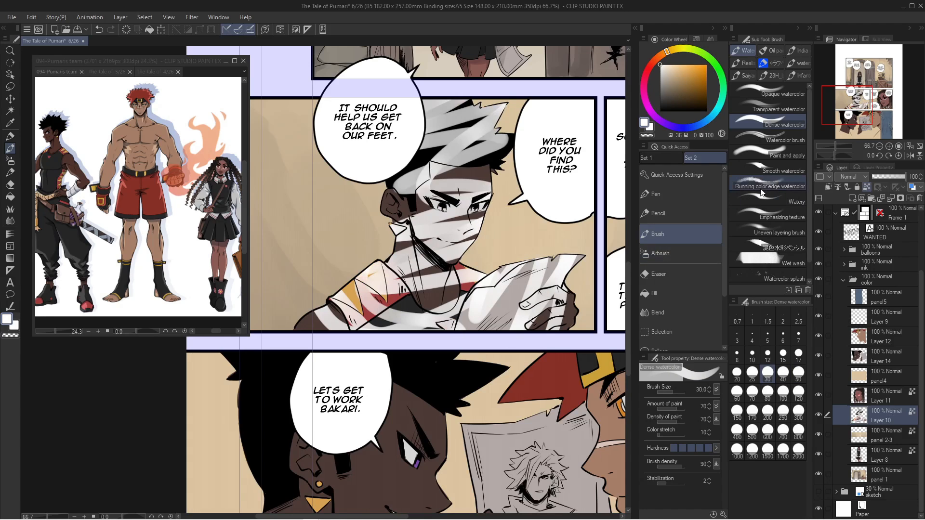
pyautogui.hotkey('ctrl', 'z')
pyautogui.hotkey('ctrl', 'z')
pyautogui.hotkey('ctrl', 'z')
pyautogui.hotkey('ctrl', 'z')
pyautogui.hotkey('ctrl', 'z')
# Sample the man's skin brown in panel 2 and bring up page 5 as reference, enlarged on his shaded profile
pyautogui.click(889, 145)
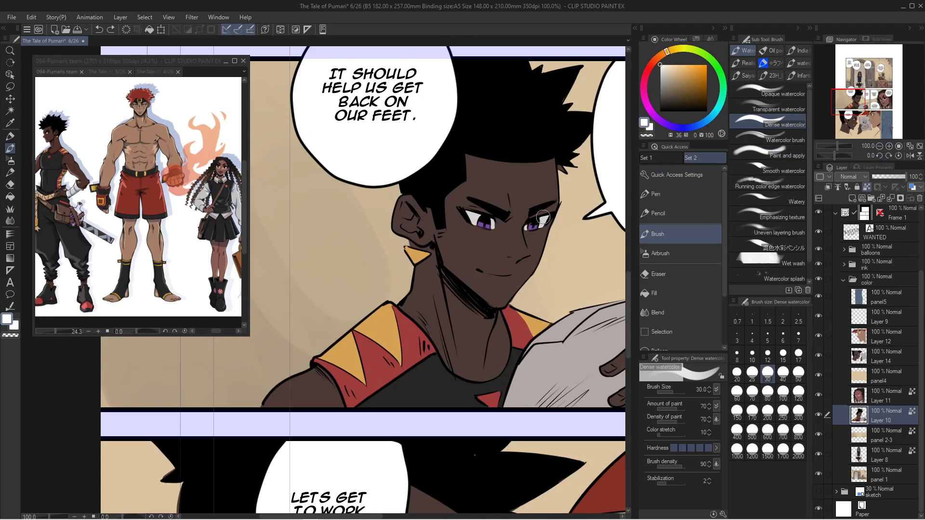
pyautogui.rightClick(491, 270)
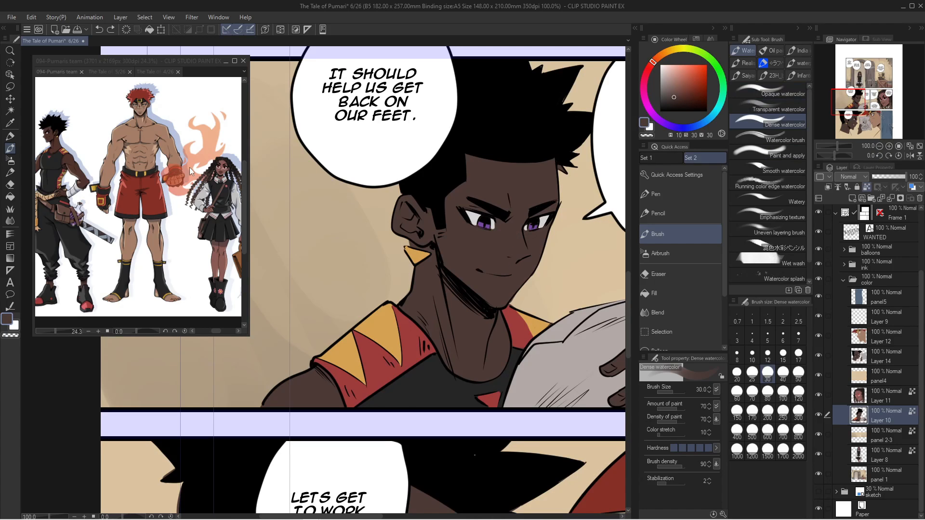
pyautogui.click(162, 71)
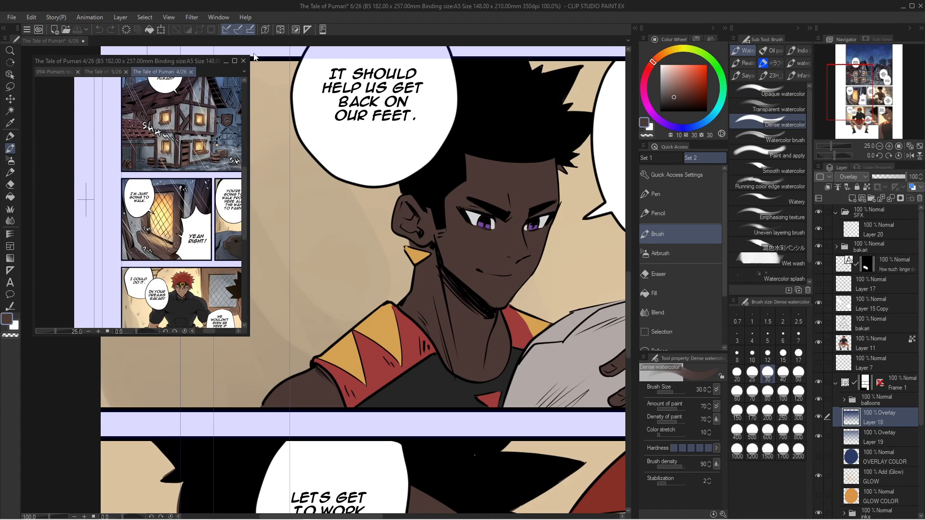
pyautogui.click(103, 72)
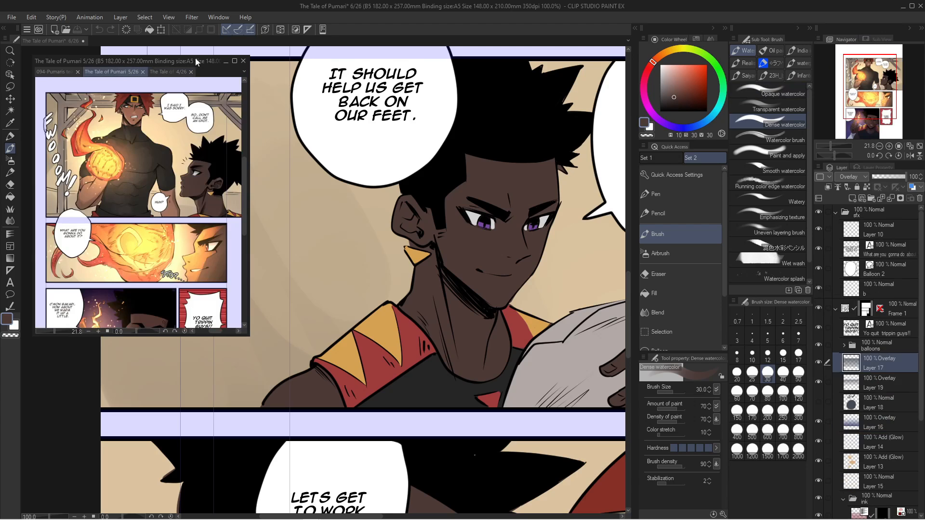
pyautogui.click(890, 146)
pyautogui.click(890, 146)
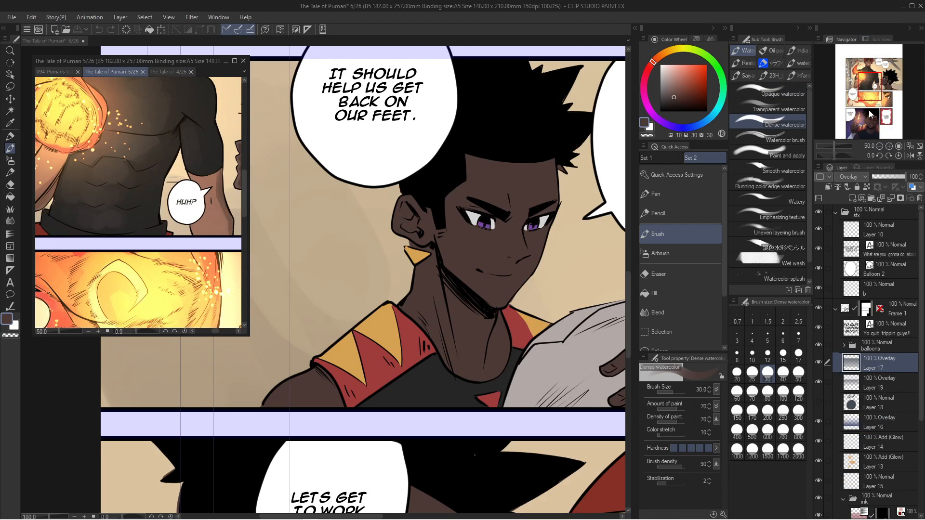
pyautogui.moveTo(865, 89)
pyautogui.mouseDown()
pyautogui.moveTo(882, 109)
pyautogui.moveTo(863, 112)
pyautogui.moveTo(877, 89)
pyautogui.mouseUp()
pyautogui.click(890, 146)
# Shade the black-haired man's face and neck in panel 2 on Layer 10 with the Dense watercolor brush at sizes 15 and 10
pyautogui.press('[')
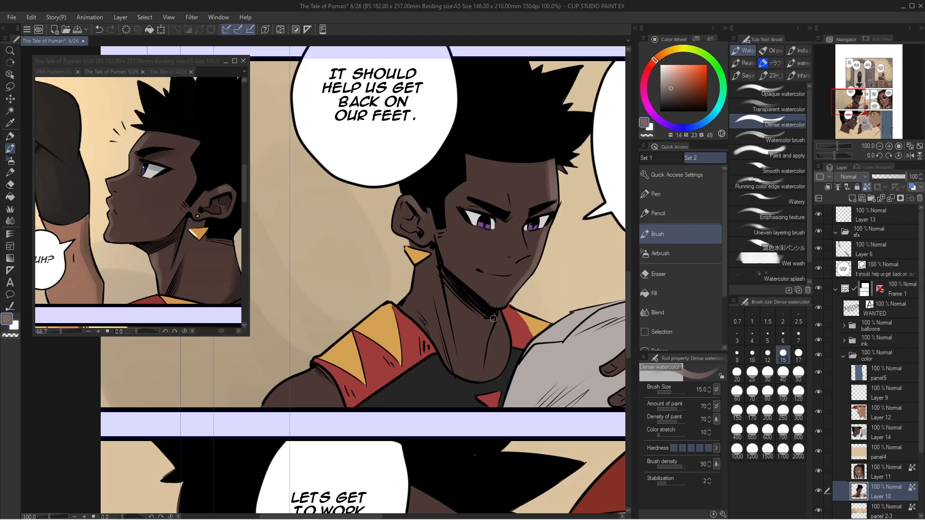
pyautogui.moveTo(597, 165)
pyautogui.mouseDown()
pyautogui.moveTo(555, 165)
pyautogui.moveTo(586, 203)
pyautogui.moveTo(581, 215)
pyautogui.mouseUp()
pyautogui.press('[')
pyautogui.moveTo(838, 151); pyautogui.dragTo(835, 150)
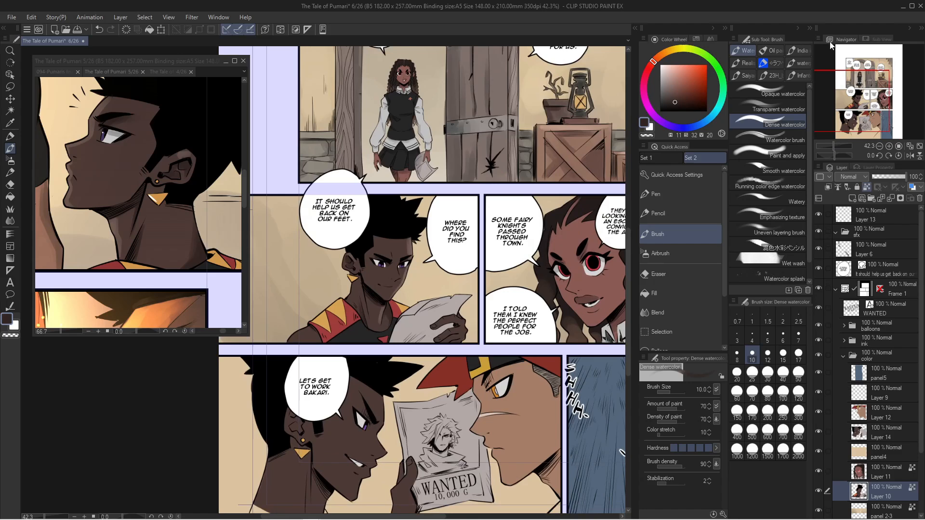
pyautogui.moveTo(834, 107); pyautogui.dragTo(849, 71)
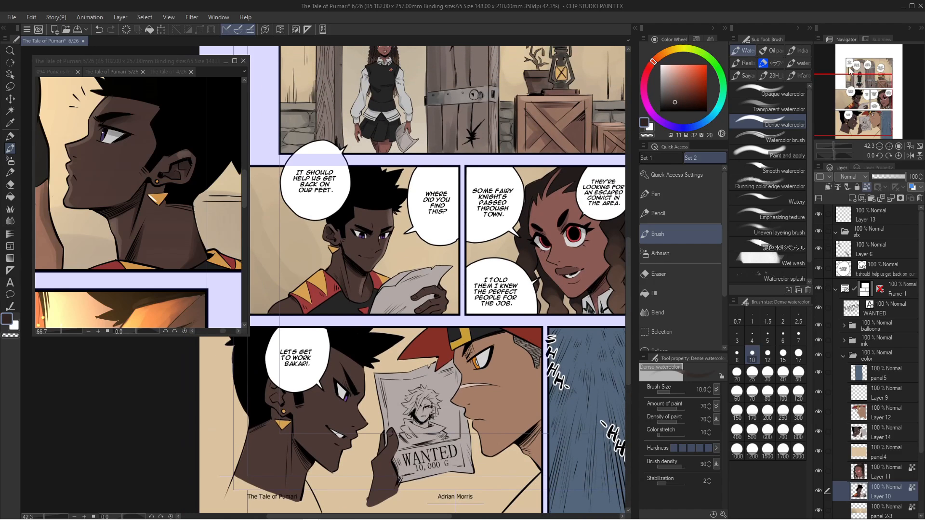
# Shade the man's hand and the paper he holds in panel 2 with sampled tones and small Dense watercolor strokes
pyautogui.scroll(5, 361, 281)
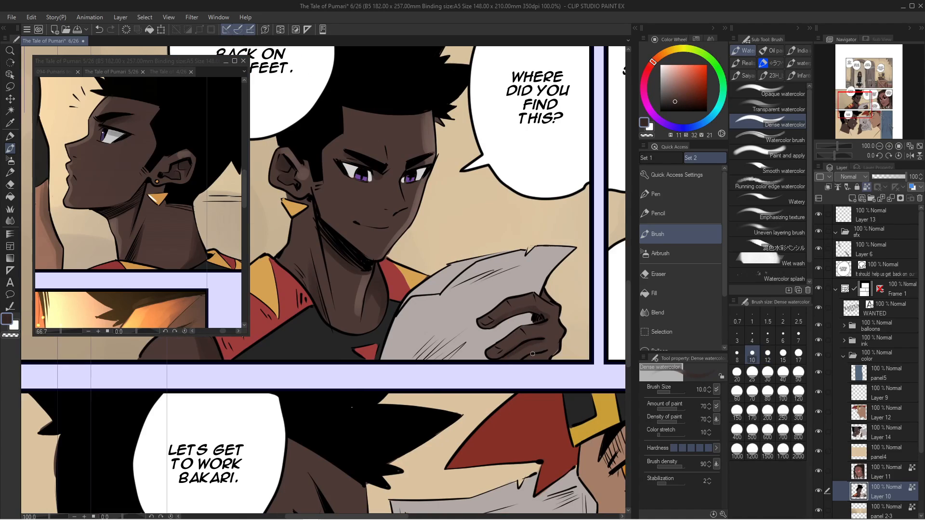
pyautogui.rightClick(533, 355)
pyautogui.scroll(-5, 532, 354)
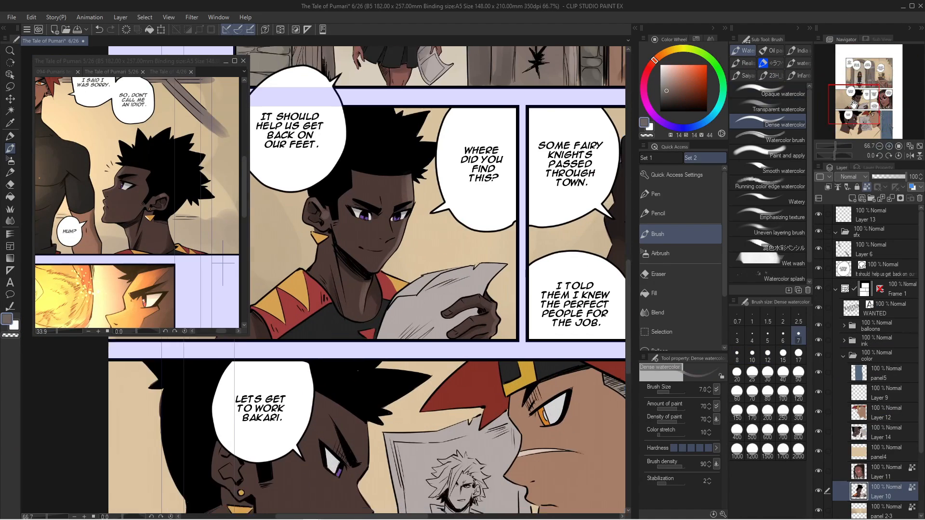
pyautogui.moveTo(410, 289); pyautogui.dragTo(447, 313)
pyautogui.press('[')
pyautogui.press('[')
pyautogui.press('[')
pyautogui.press('[')
# Shade the black-haired man's face and neck in the WANTED panel on Layer 14 with sampled skin browns at varied brush sizes
pyautogui.moveTo(865, 105); pyautogui.dragTo(860, 107)
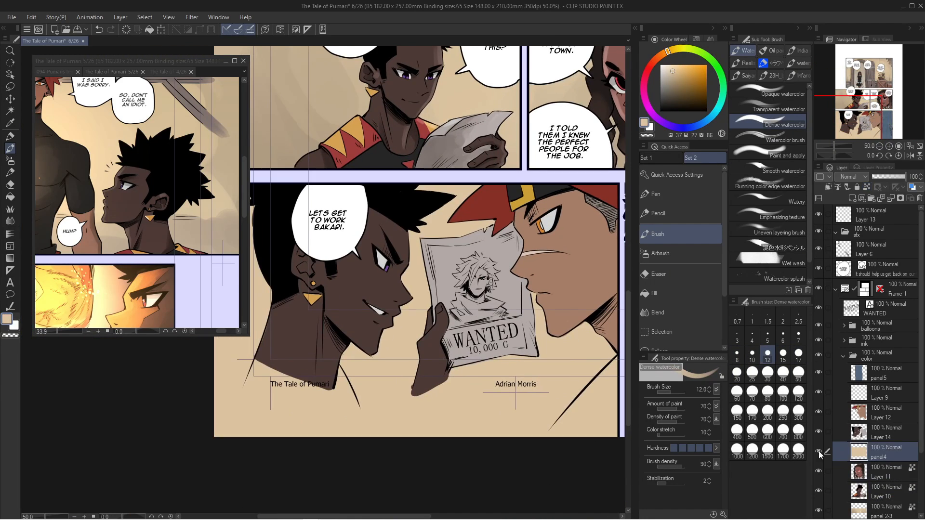
pyautogui.scroll(2, 406, 289)
pyautogui.scroll(1, 406, 414)
pyautogui.rightClick(406, 414)
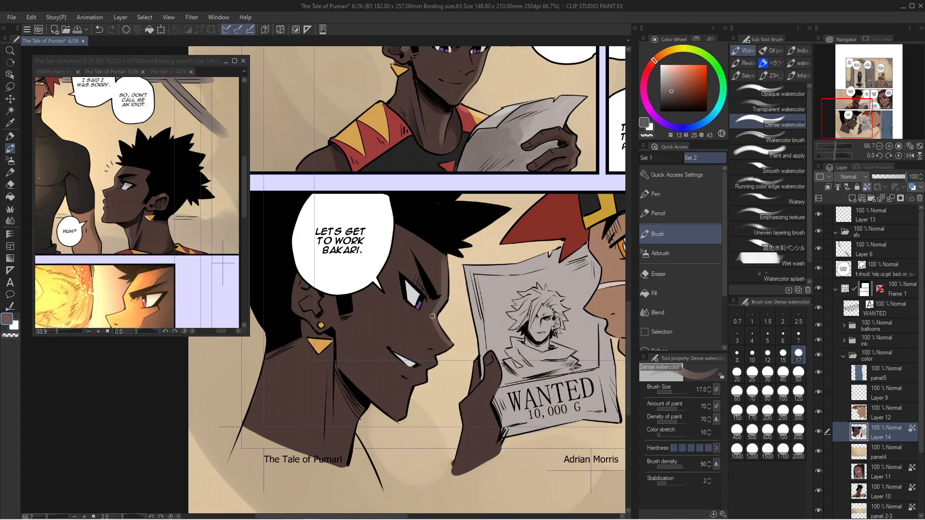
pyautogui.press('[')
pyautogui.press(']')
pyautogui.press(']')
pyautogui.press(']')
pyautogui.press(']')
pyautogui.press('[')
pyautogui.press('[')
pyautogui.press('[')
pyautogui.press(']')
pyautogui.press(']')
pyautogui.press(']')
pyautogui.press(']')
pyautogui.moveTo(406, 366)
pyautogui.mouseDown()
pyautogui.moveTo(405, 407)
pyautogui.moveTo(423, 407)
pyautogui.mouseUp()
# Touch up the black-haired man's gold details and remaining shading with small Dense watercolor strokes starting at size 7
pyautogui.press('[')
pyautogui.press('[')
pyautogui.press('[')
pyautogui.press('[')
pyautogui.press('[')
pyautogui.press('[')
pyautogui.press('[')
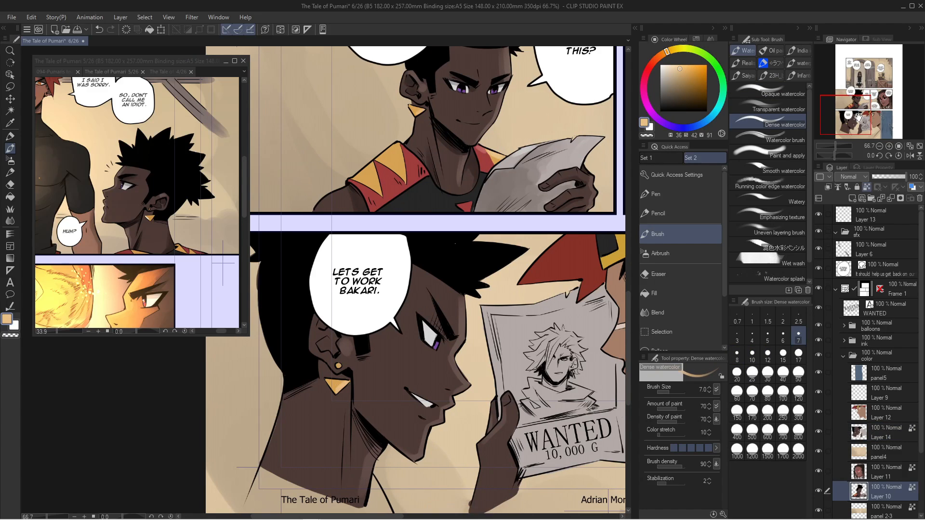
pyautogui.moveTo(357, 412); pyautogui.dragTo(374, 348)
pyautogui.press(']')
pyautogui.press(']')
pyautogui.press(']')
pyautogui.press(']')
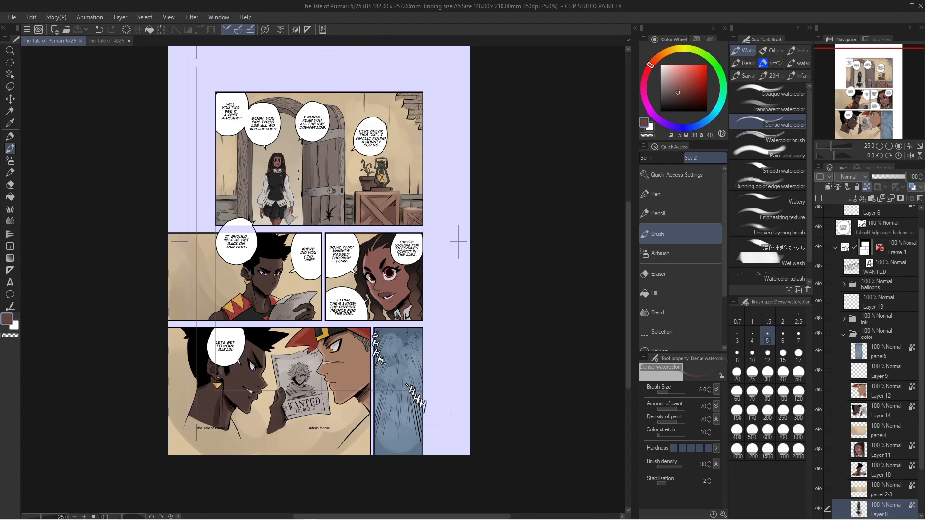
# Review all of page 6's shaded panels together at full-page view
pyautogui.scroll(3, 257, 205)
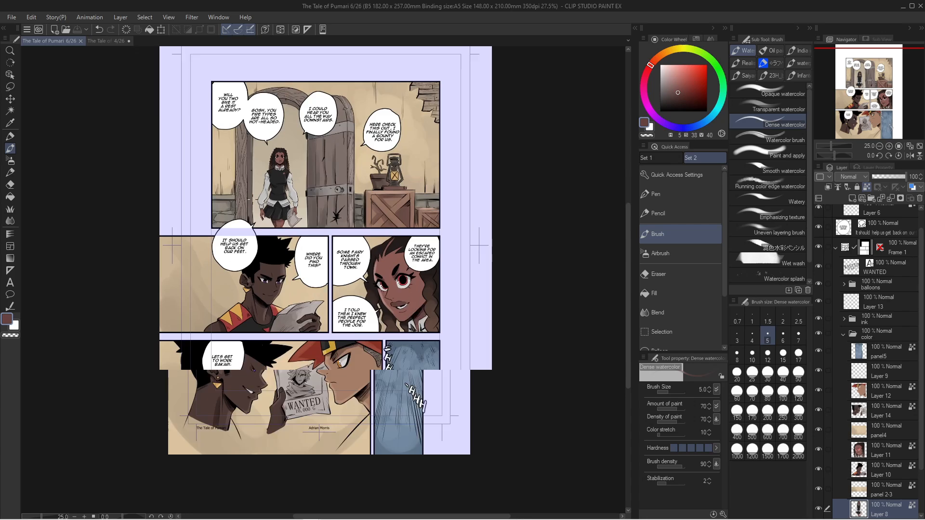
pyautogui.scroll(-3, 256, 204)
pyautogui.scroll(2, 255, 205)
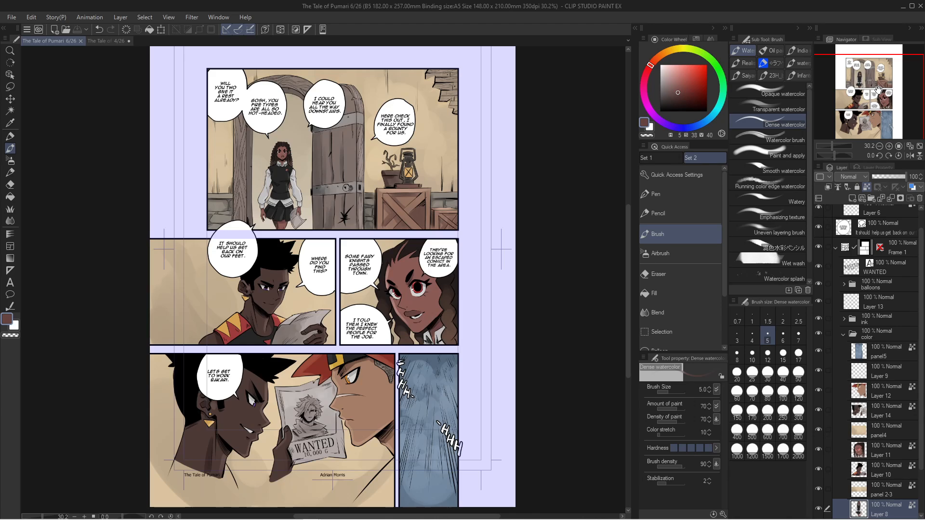
# Switch to the page 4 document and examine the rainy town panel and the panels below it
pyautogui.click(99, 41)
pyautogui.scroll(2, 369, 111)
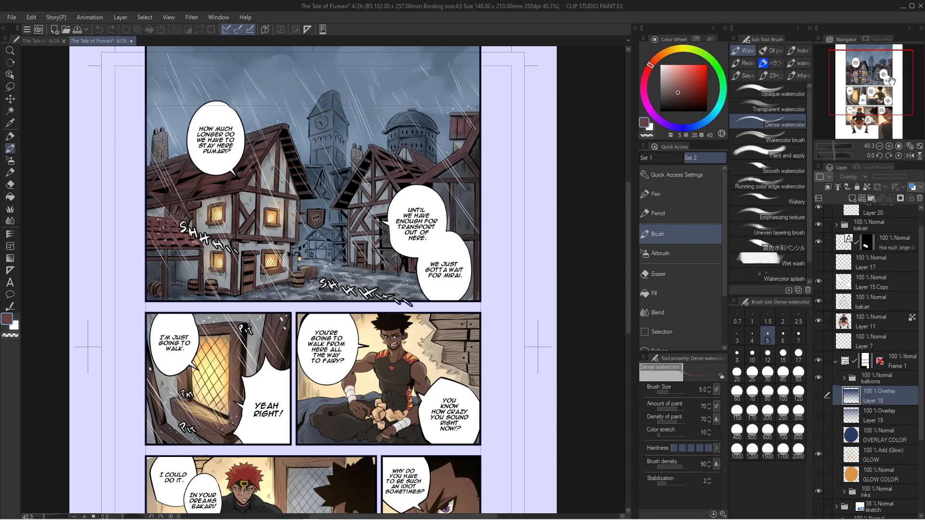
pyautogui.moveTo(891, 81); pyautogui.dragTo(890, 76)
pyautogui.click(834, 147)
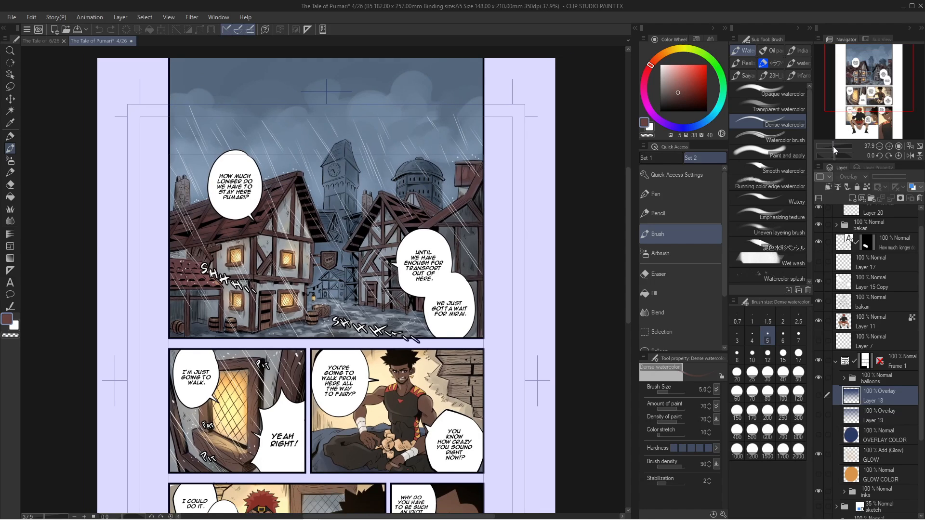
pyautogui.click(834, 146)
pyautogui.scroll(-1, 618, 170)
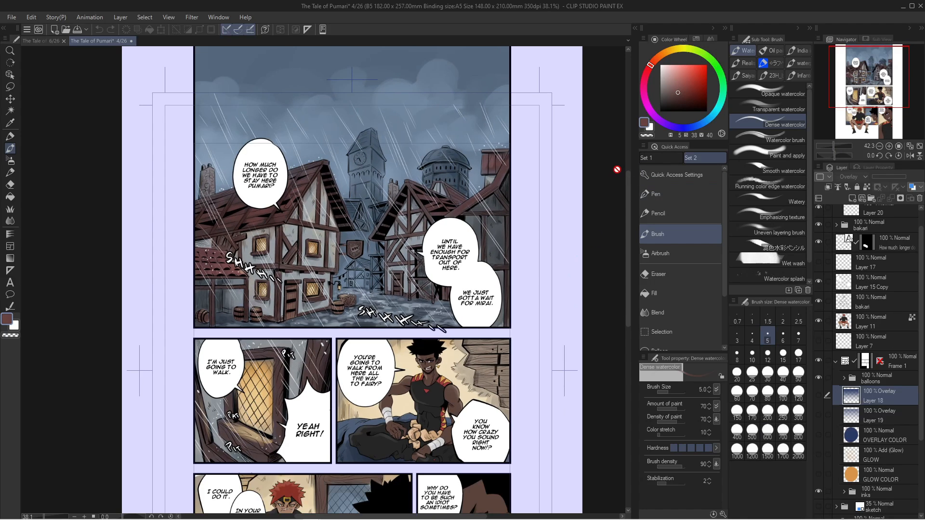
pyautogui.moveTo(865, 65); pyautogui.dragTo(848, 78)
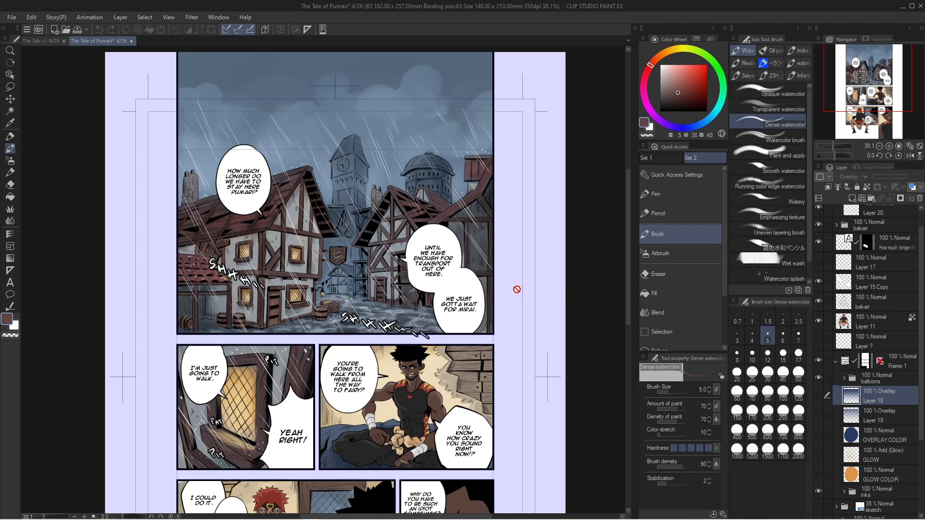
pyautogui.moveTo(880, 80); pyautogui.dragTo(879, 85)
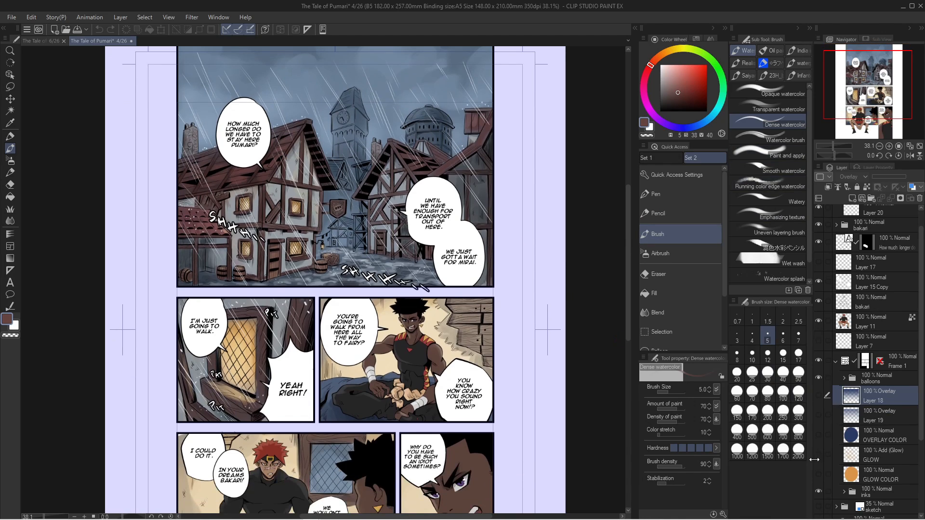
# Show the GLOW COLOR swatch and the GLOW layer on page 4, checking the OVERLAY COLOR swatch briefly
pyautogui.click(819, 474)
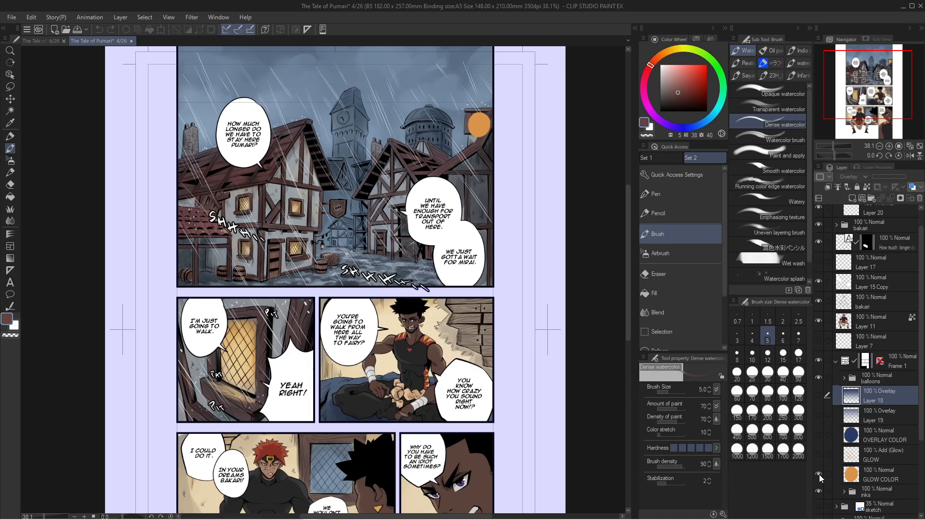
pyautogui.click(819, 434)
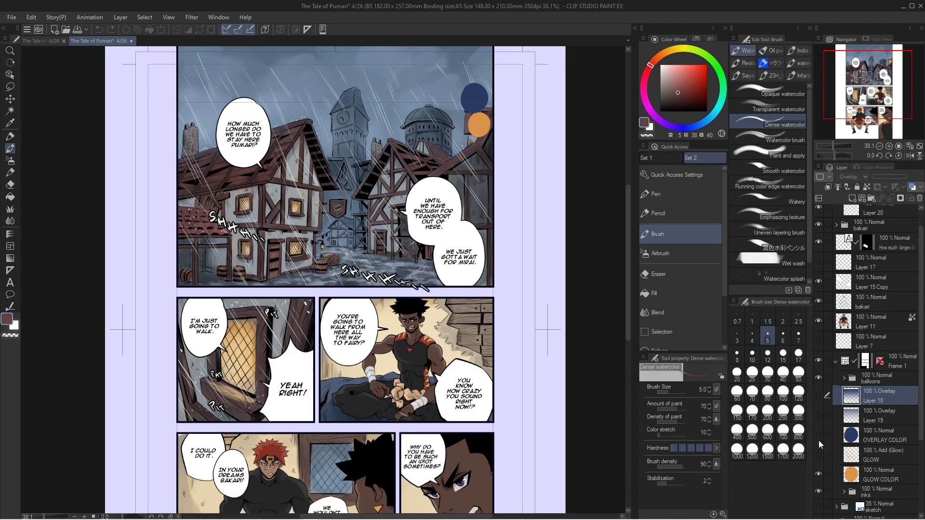
pyautogui.click(820, 438)
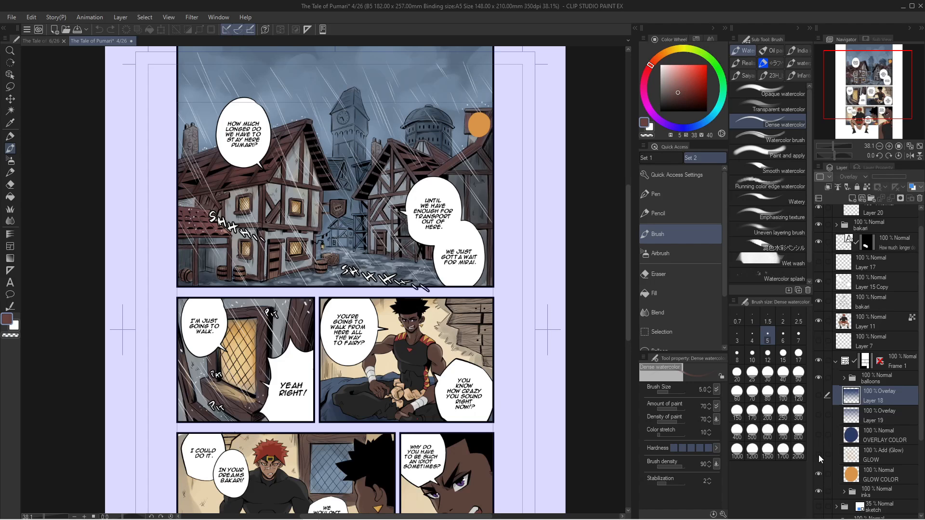
pyautogui.click(819, 455)
# Examine the window and character glow across page 4's panels, comparing them with the GLOW layer off and on
pyautogui.scroll(-1, 297, 304)
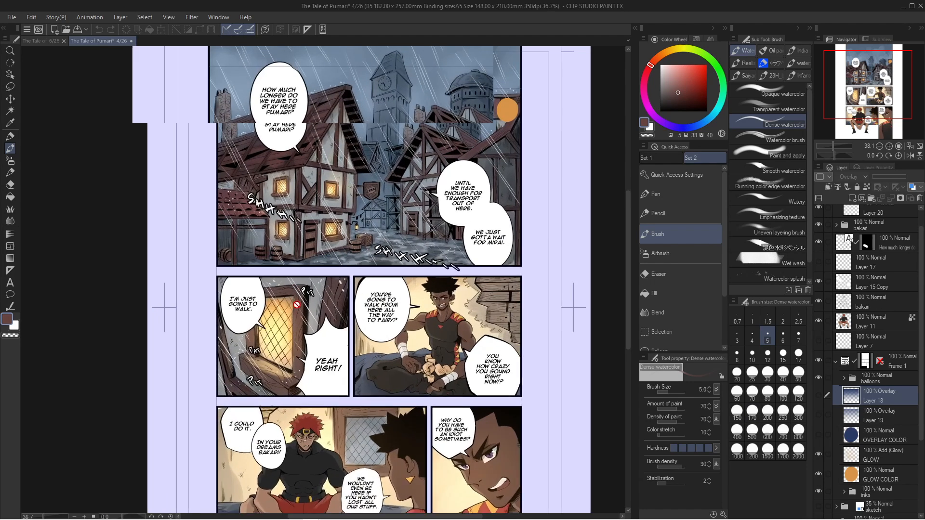
pyautogui.scroll(3, 846, 90)
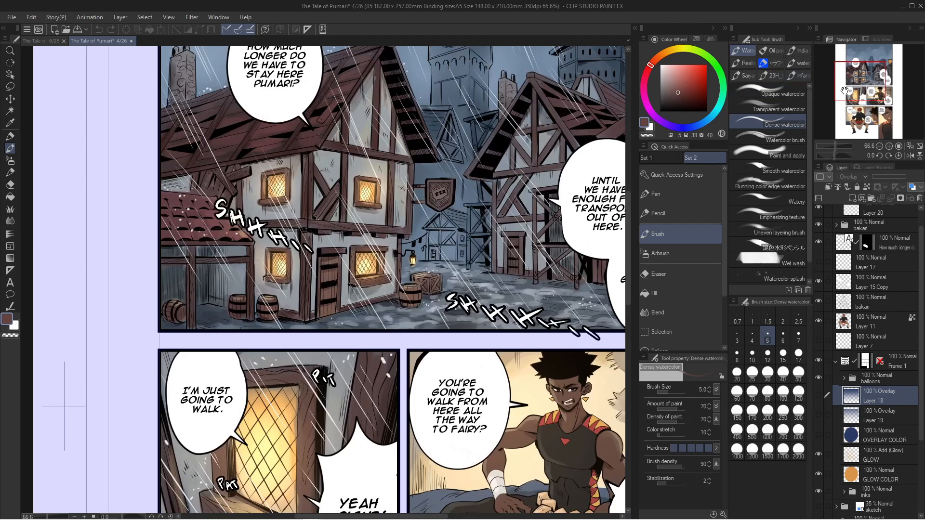
pyautogui.moveTo(845, 91); pyautogui.dragTo(865, 115)
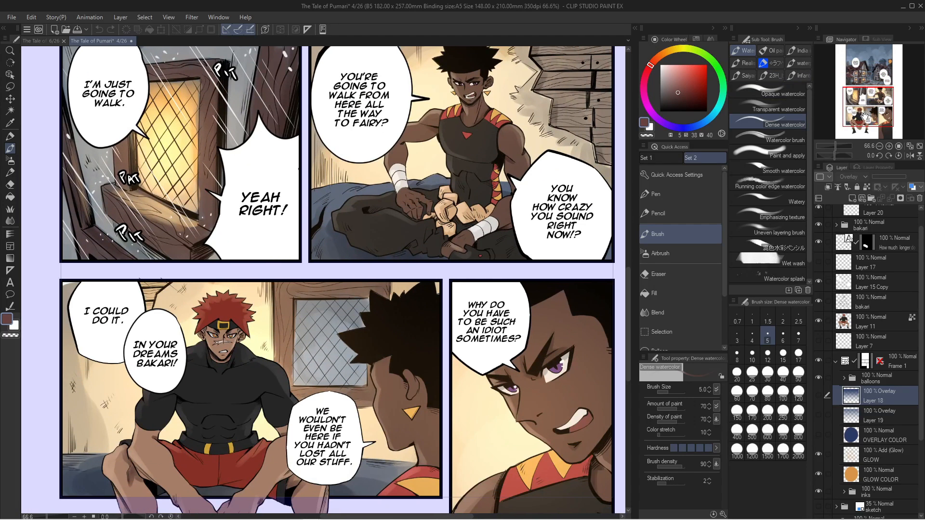
pyautogui.click(819, 455)
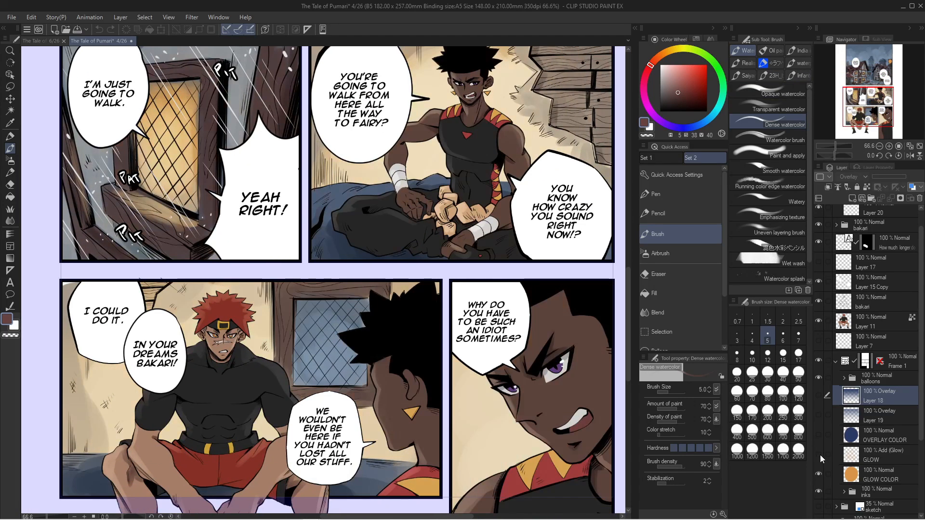
pyautogui.click(820, 455)
pyautogui.hotkey('ctrl', '-')
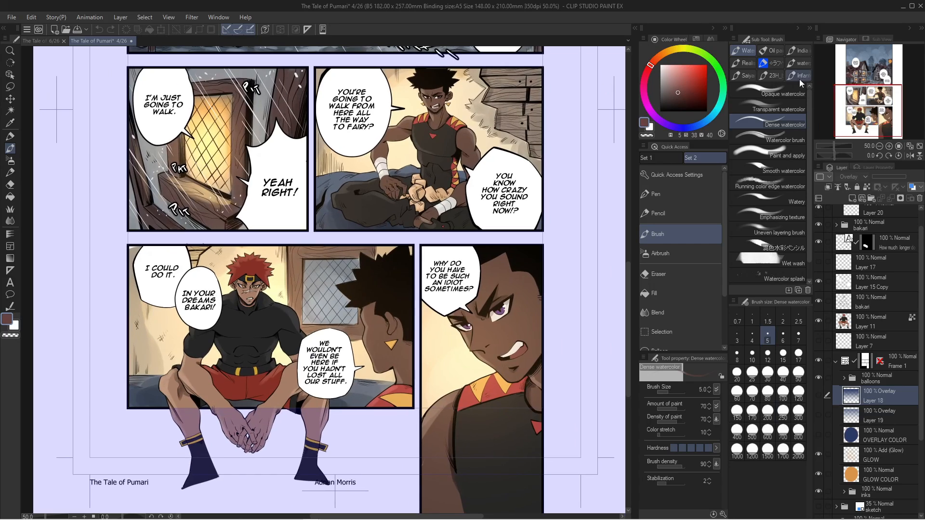
pyautogui.moveTo(868, 115); pyautogui.dragTo(864, 75)
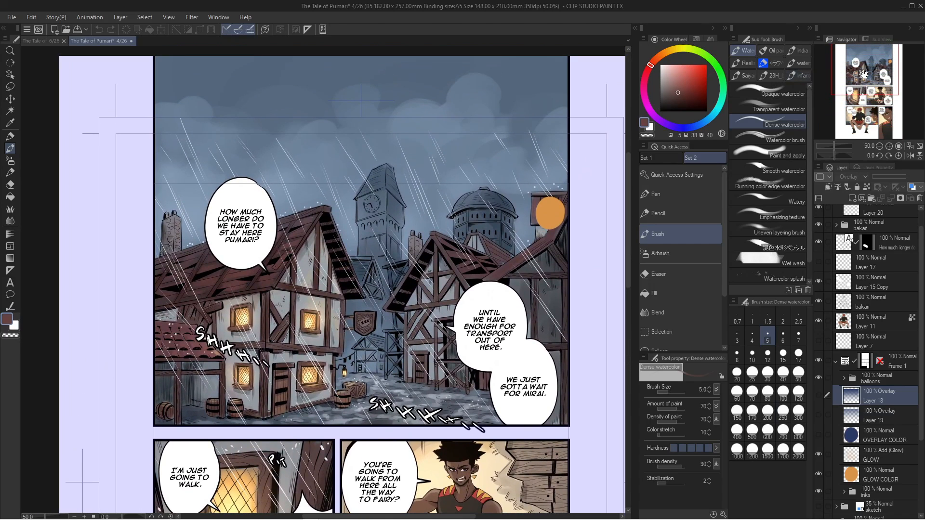
pyautogui.scroll(-1, 477, 178)
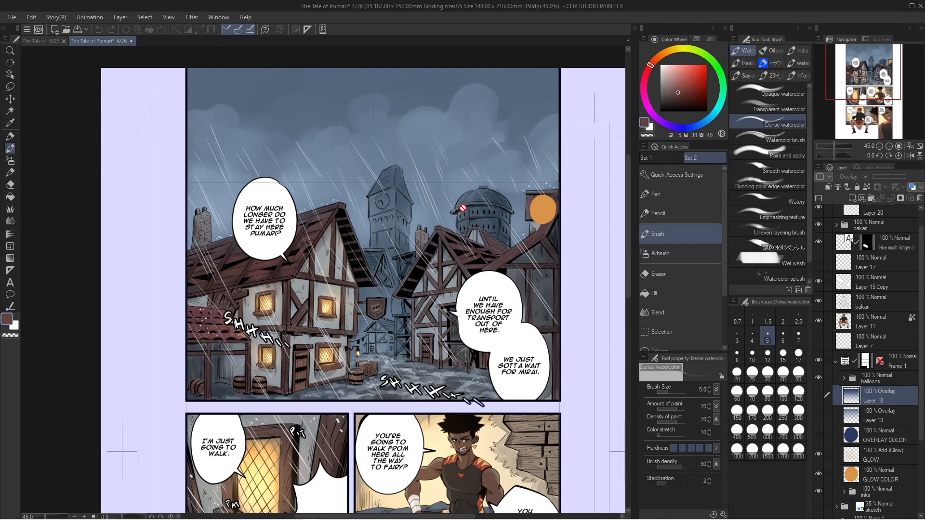
# Show the OVERLAY COLOR swatch and Layer 18's Overlay shading, and inspect the night lighting on the town panel
pyautogui.click(820, 435)
pyautogui.click(820, 399)
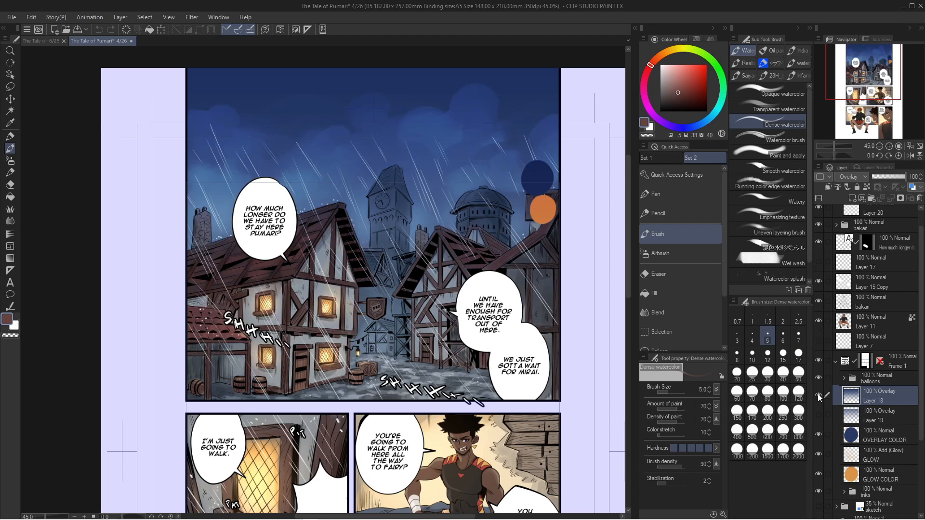
pyautogui.scroll(-2, 389, 203)
pyautogui.scroll(1, 389, 203)
pyautogui.scroll(1, 404, 201)
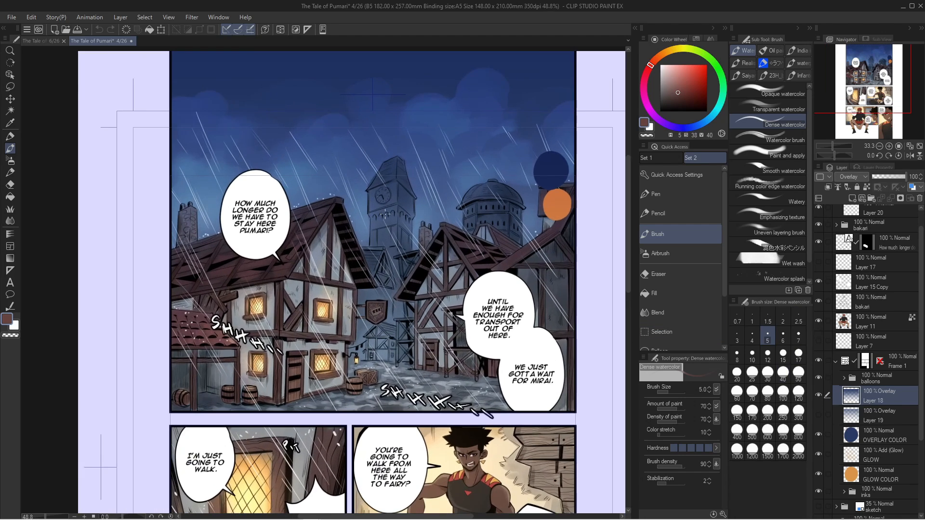
pyautogui.scroll(2, 404, 201)
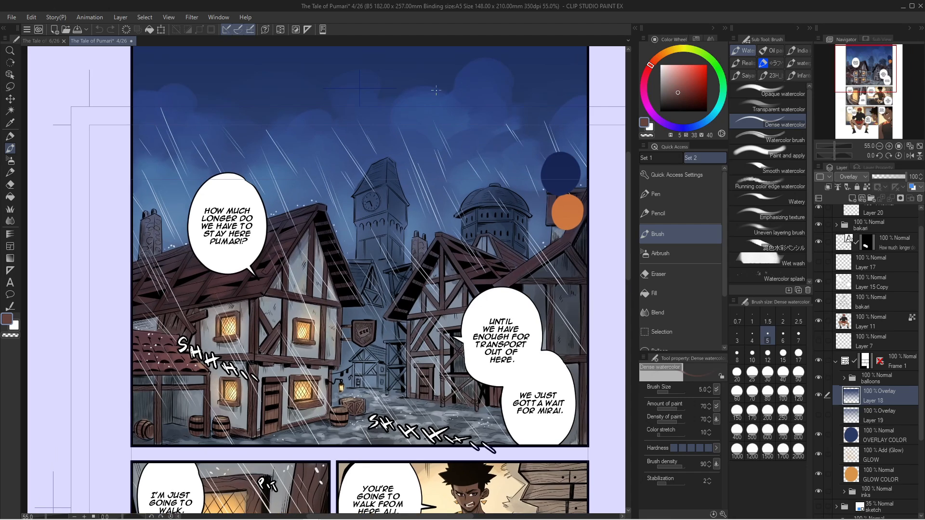
pyautogui.scroll(3, 421, 113)
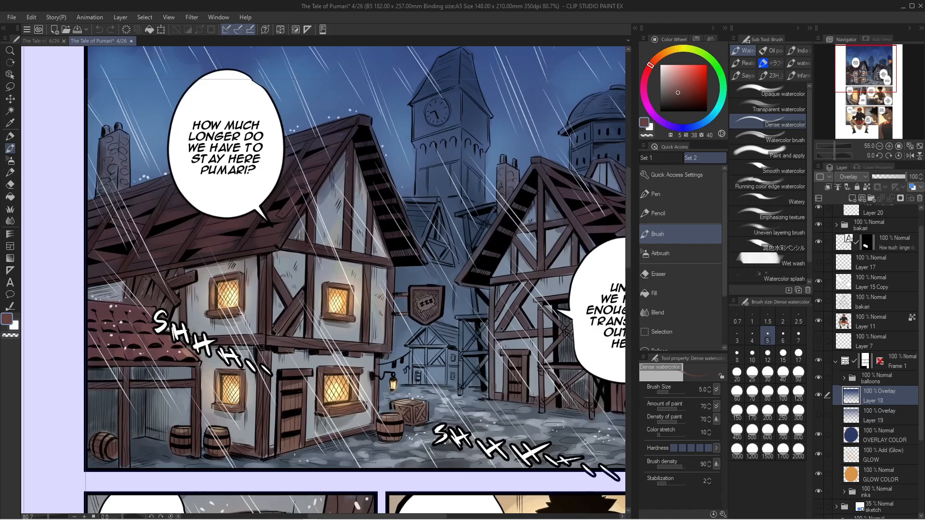
pyautogui.scroll(-4, 421, 113)
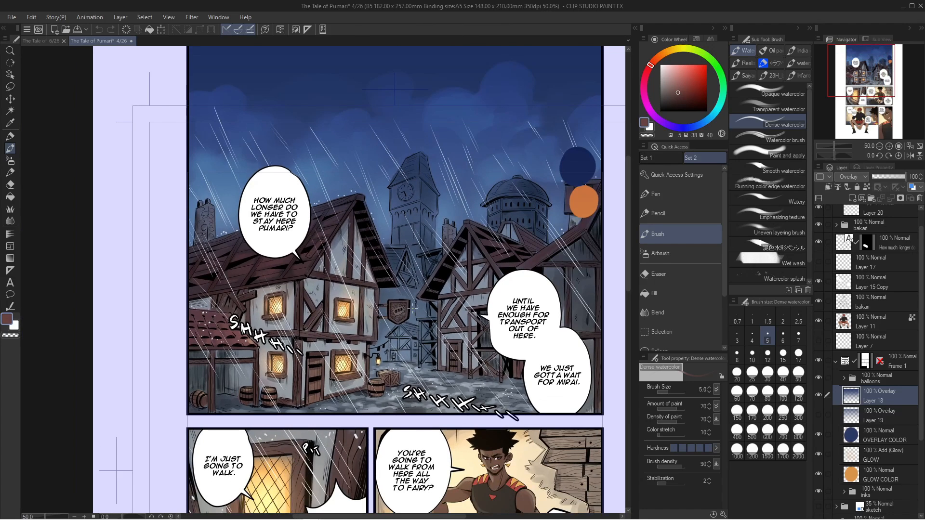
pyautogui.scroll(-1, 852, 74)
pyautogui.moveTo(851, 75); pyautogui.dragTo(851, 83)
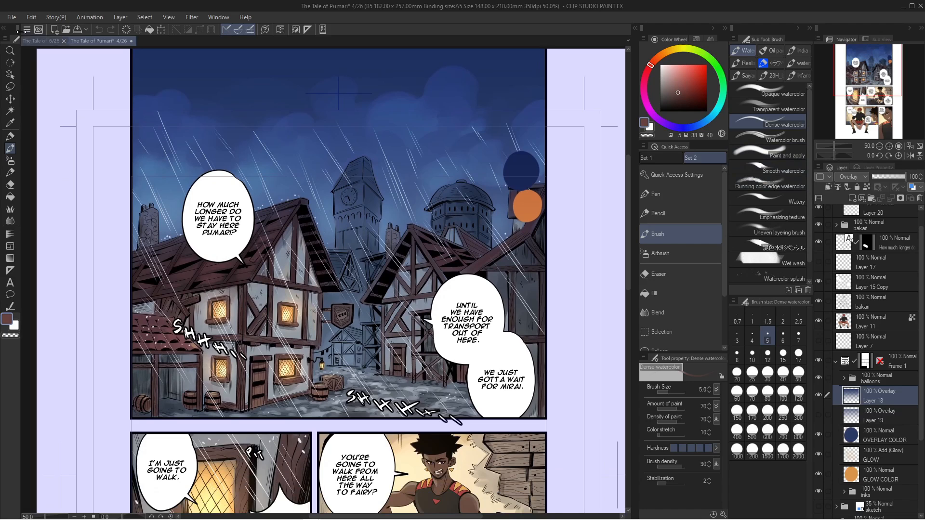
# Switch to the page 6 document and examine its unlit panels for comparison with page 4's lighting
pyautogui.click(34, 41)
pyautogui.scroll(1, 319, 150)
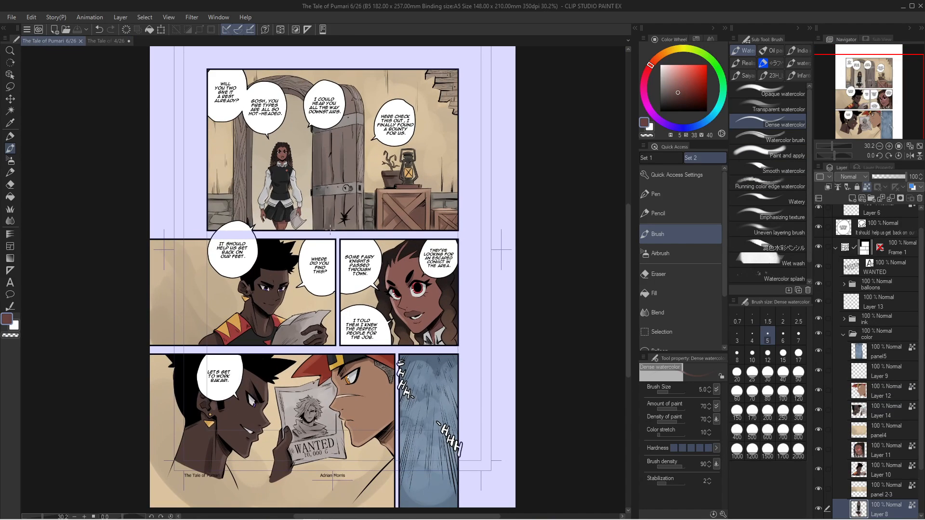
pyautogui.scroll(1, 330, 230)
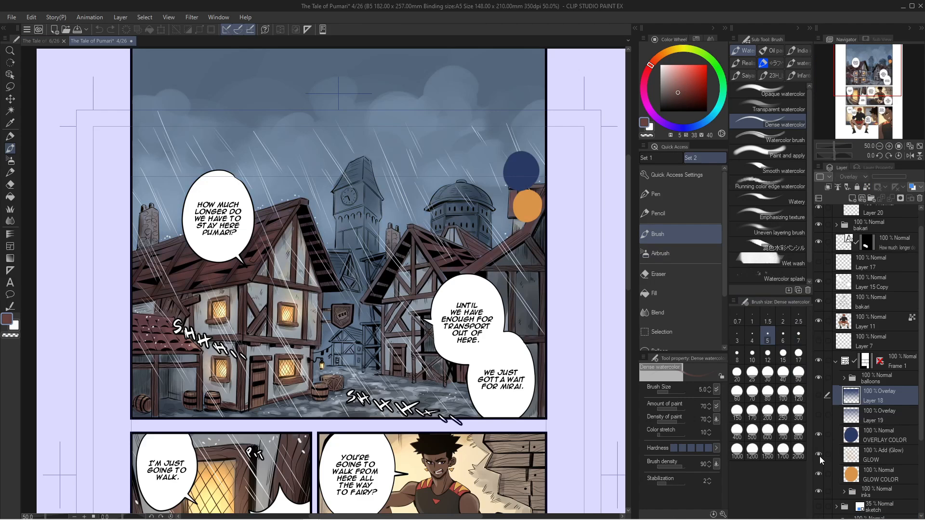
# Hide page 4's GLOW layer, sample the orange glow swatch colour, and return to page 6
pyautogui.click(820, 456)
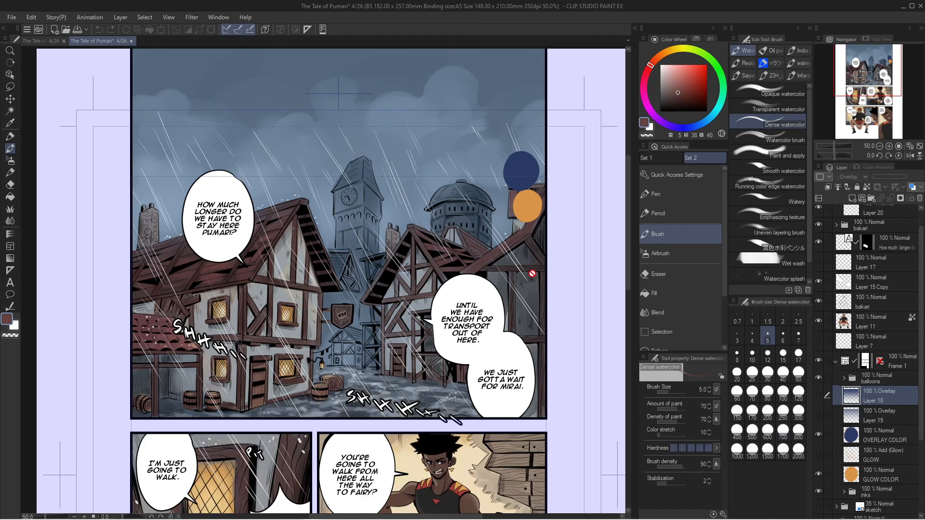
pyautogui.keyDown('alt'); pyautogui.click(536, 208); pyautogui.keyUp('alt')
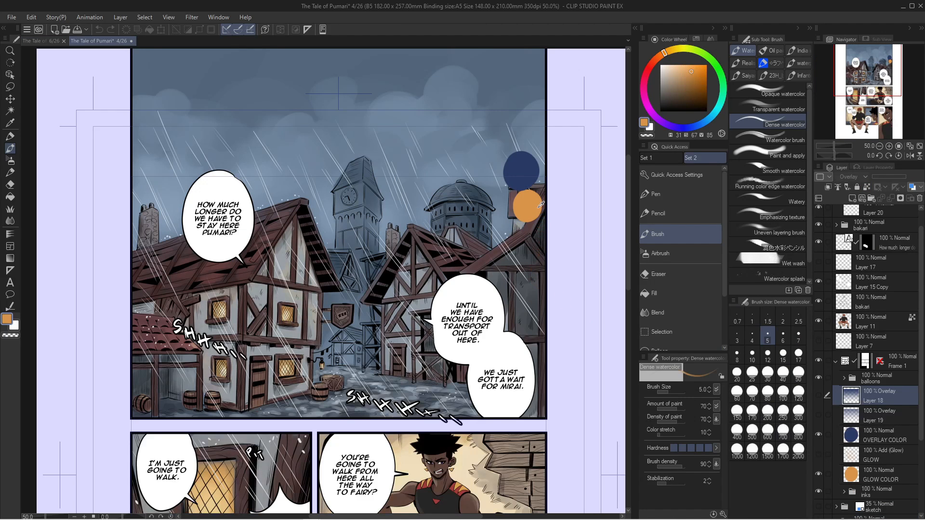
pyautogui.click(48, 40)
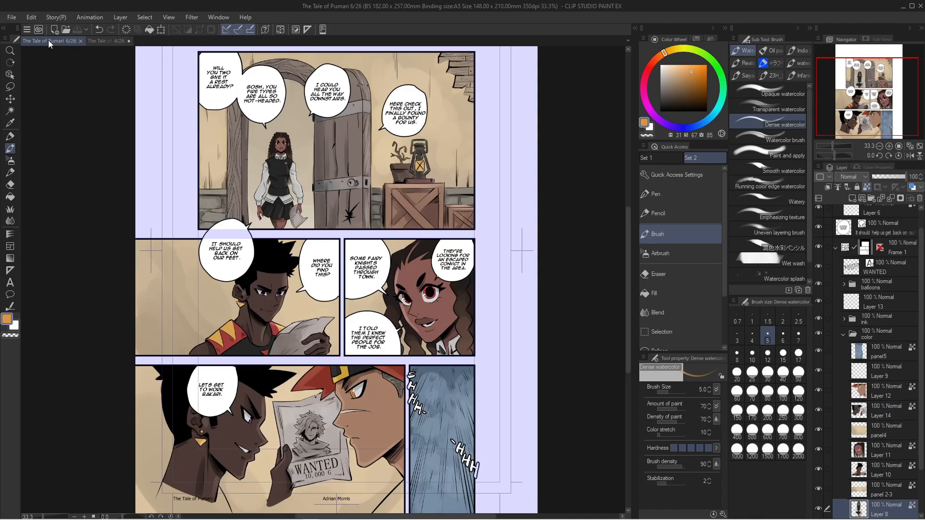
# Place an orange swatch on a new top layer at the first panel's edge with the Fill-in-mono pen at size 50
pyautogui.click(688, 195)
pyautogui.click(854, 199)
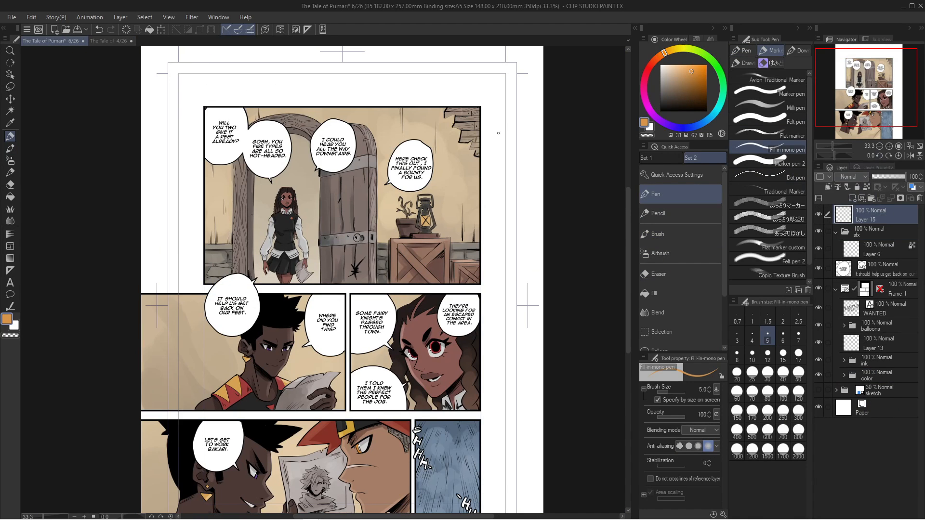
pyautogui.press(']')
pyautogui.press(']')
pyautogui.press(']')
pyautogui.press(']')
pyautogui.press(']')
pyautogui.press(']')
pyautogui.press(']')
pyautogui.press(']')
pyautogui.press(']')
pyautogui.press(']')
pyautogui.press(']')
pyautogui.press(']')
pyautogui.click(484, 162)
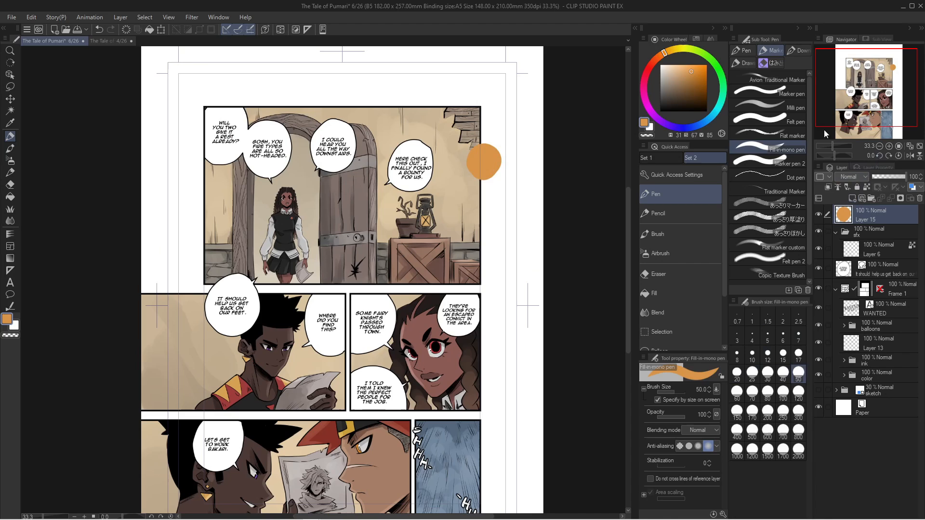
# Sample page 4's dark blue overlay swatch and add it on page 6 directly below the orange swatch
pyautogui.click(114, 41)
pyautogui.rightClick(523, 169)
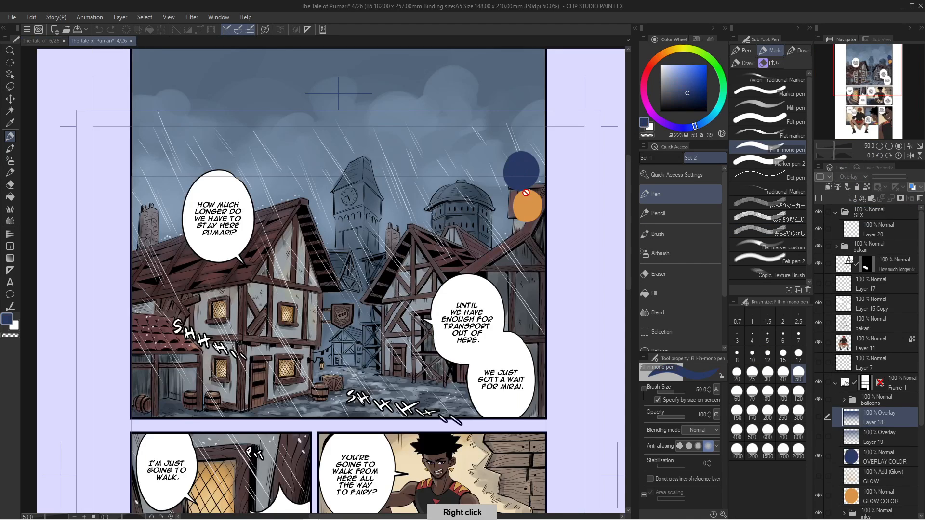
pyautogui.hotkey('ctrl', 'Tab')
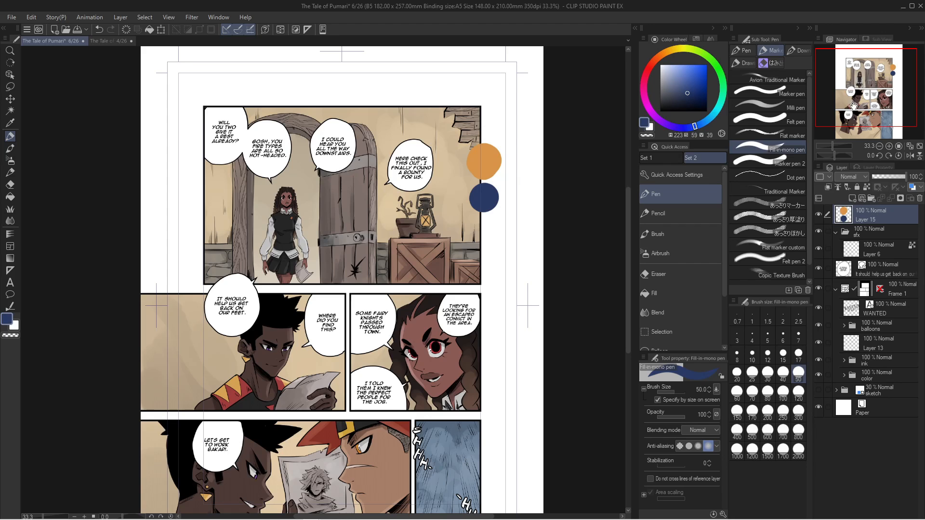
# Examine page 6's panels and check what the ink and balloons folders contain by toggling their visibility
pyautogui.click(889, 146)
pyautogui.moveTo(870, 94)
pyautogui.mouseDown()
pyautogui.moveTo(867, 101)
pyautogui.moveTo(858, 85)
pyautogui.mouseUp()
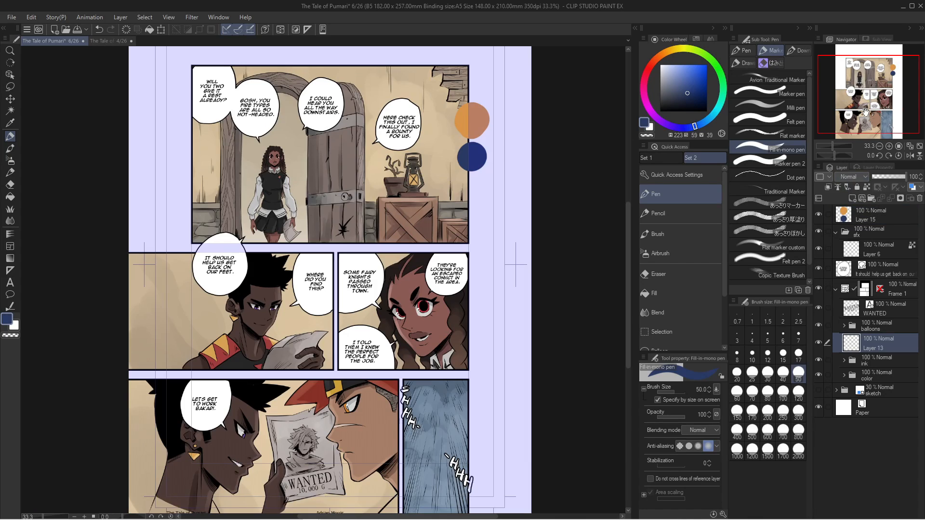
pyautogui.click(889, 145)
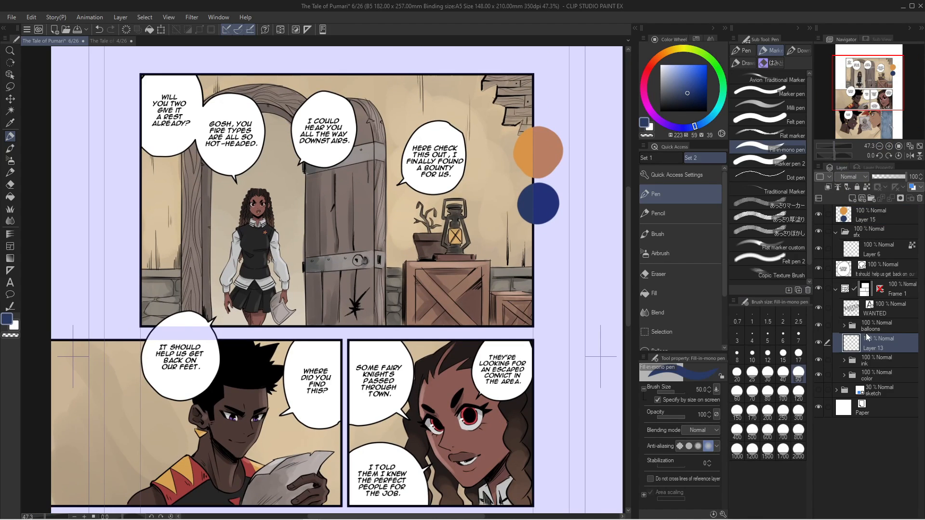
pyautogui.click(870, 363)
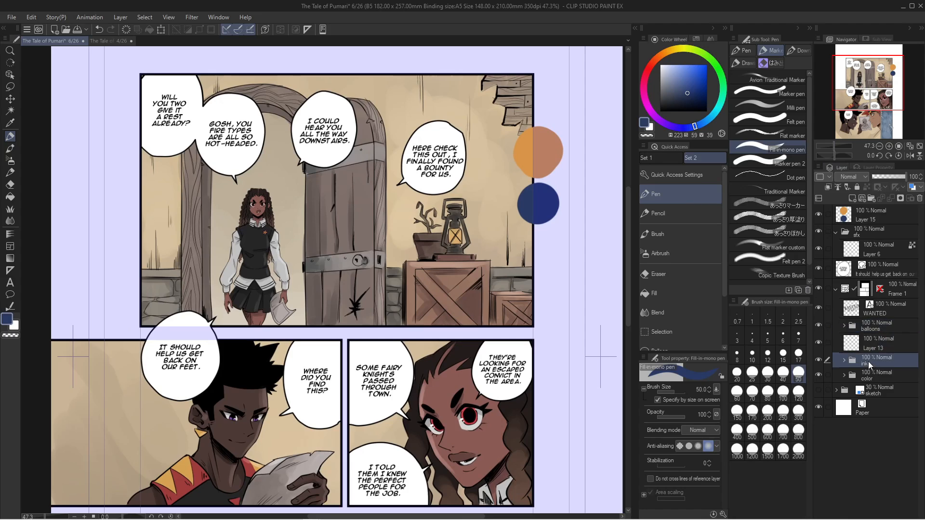
pyautogui.click(818, 360)
pyautogui.click(819, 360)
pyautogui.click(867, 323)
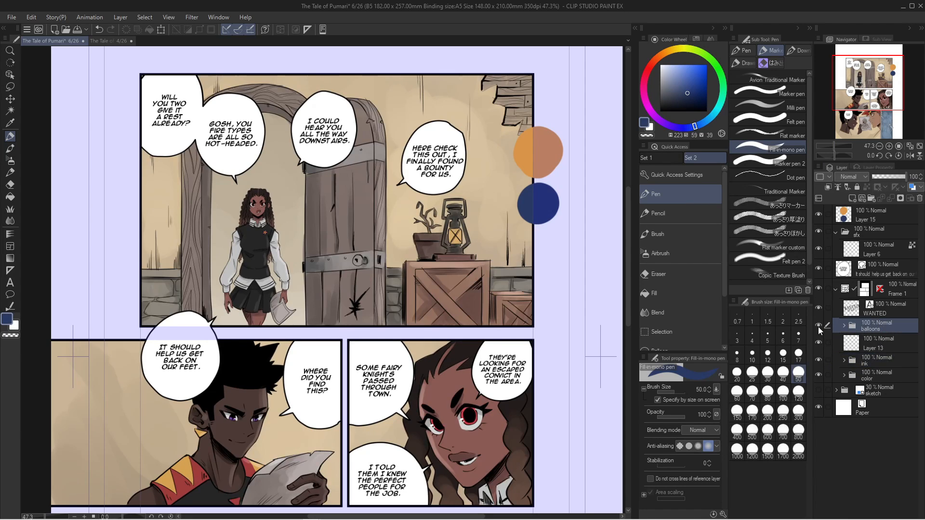
pyautogui.click(818, 327)
pyautogui.click(818, 326)
pyautogui.click(817, 326)
pyautogui.click(818, 326)
# Add a layer named glow between Layer 13 and the balloons folder, set it to Add (Glow), and sample the orange swatch
pyautogui.click(863, 347)
pyautogui.click(852, 198)
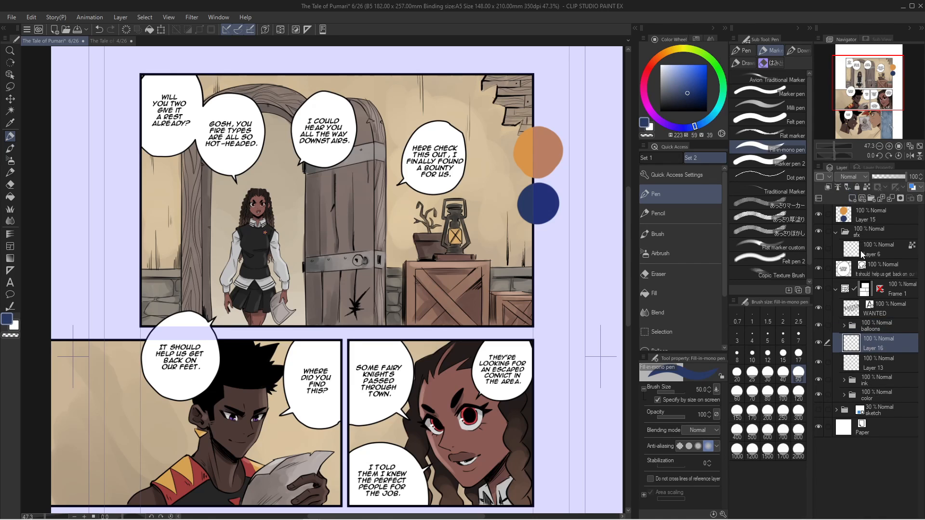
pyautogui.doubleClick(874, 351)
pyautogui.write('glow')
pyautogui.press('Return')
pyautogui.rightClick(527, 149)
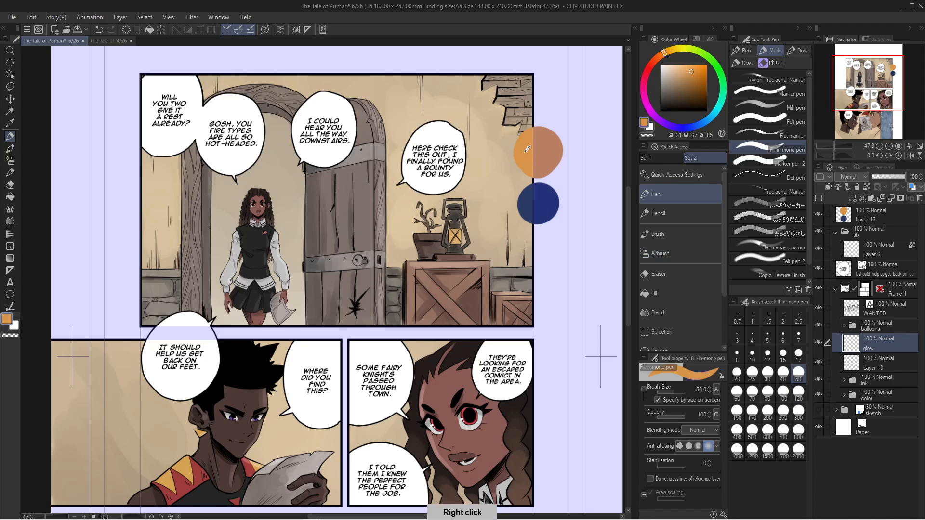
pyautogui.click(861, 178)
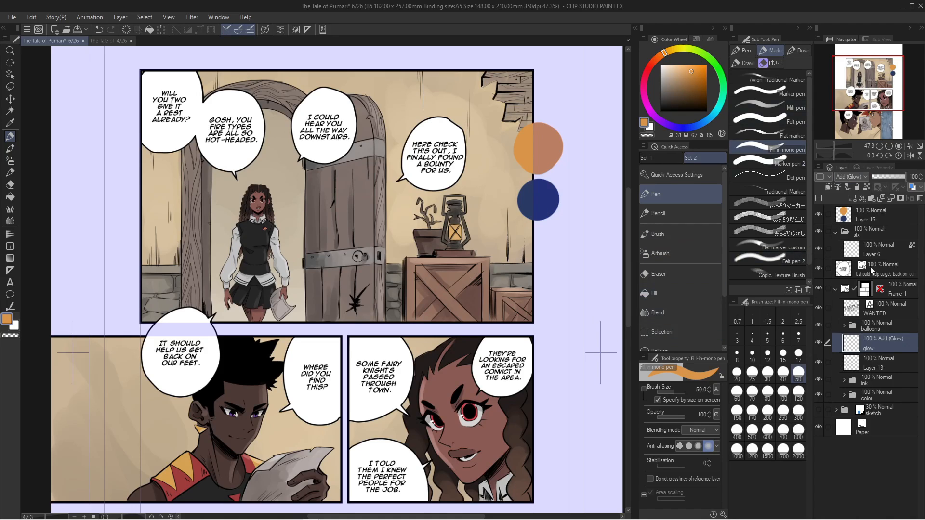
# Select the first panel's area from the Frame 1 mask using Auto select that refers only to the edited layer
pyautogui.click(866, 291)
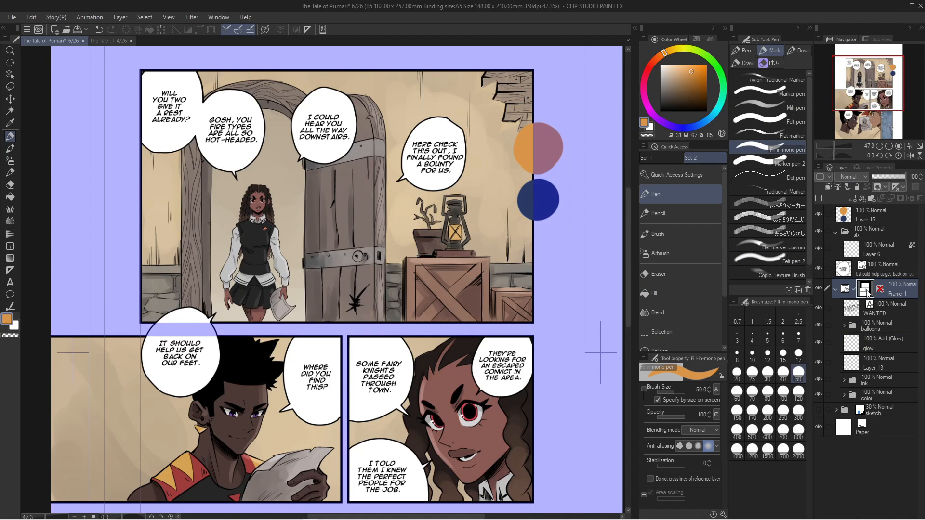
pyautogui.click(12, 112)
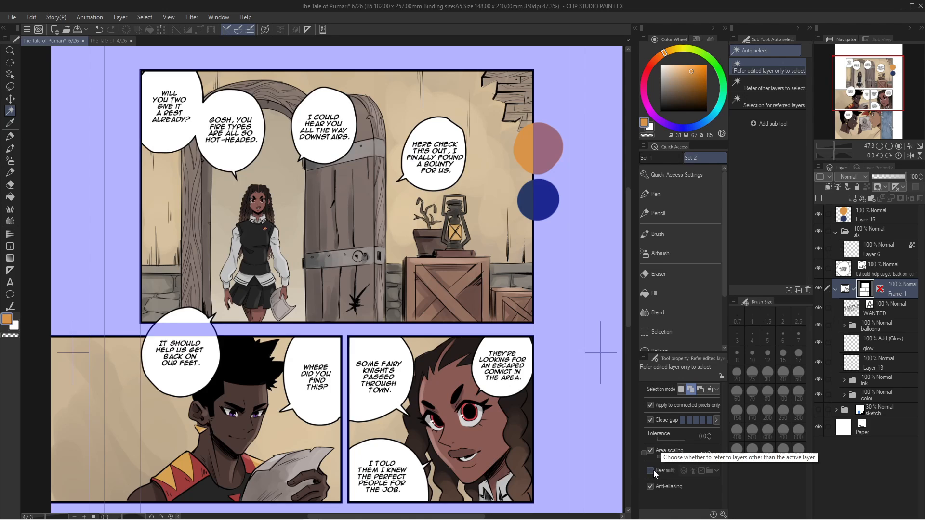
pyautogui.click(398, 188)
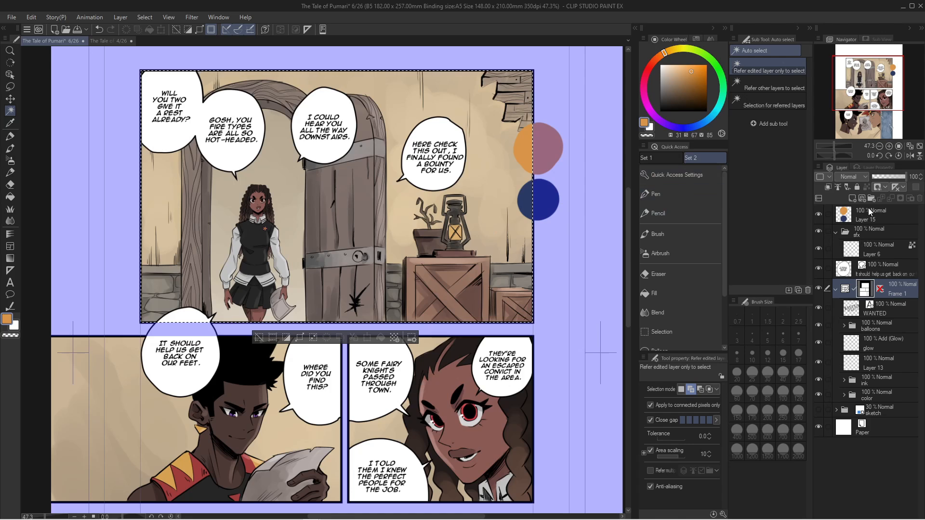
# Make the glow layer active for painting with the Airbrush tool
pyautogui.click(865, 346)
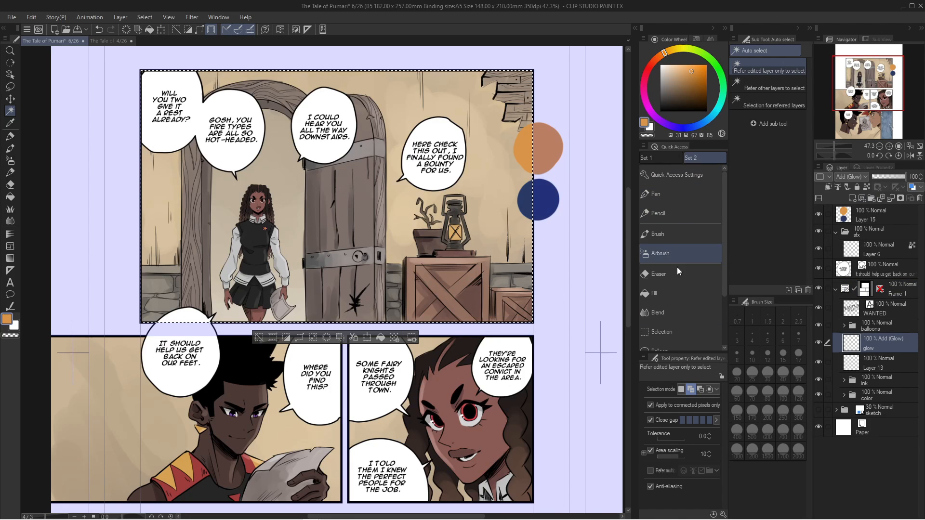
pyautogui.click(684, 250)
pyautogui.press(']')
pyautogui.press(']')
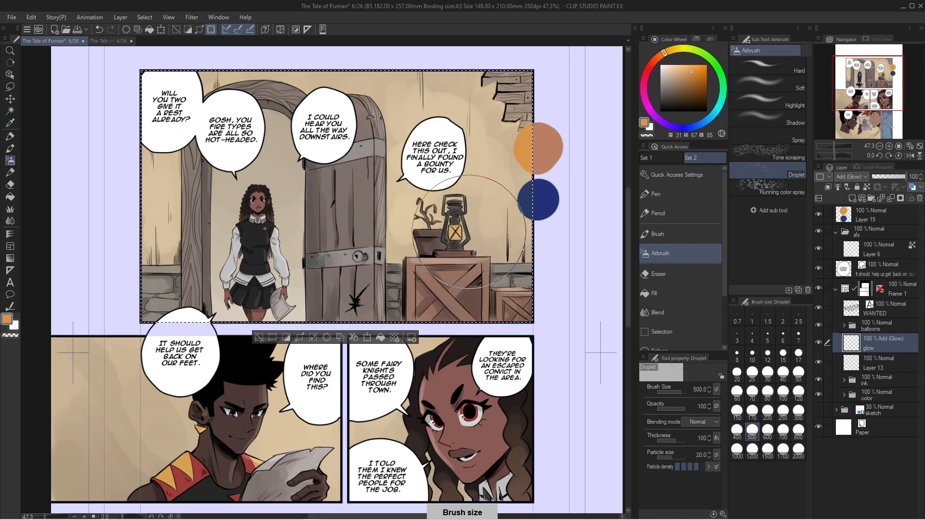
pyautogui.moveTo(469, 232); pyautogui.dragTo(451, 226)
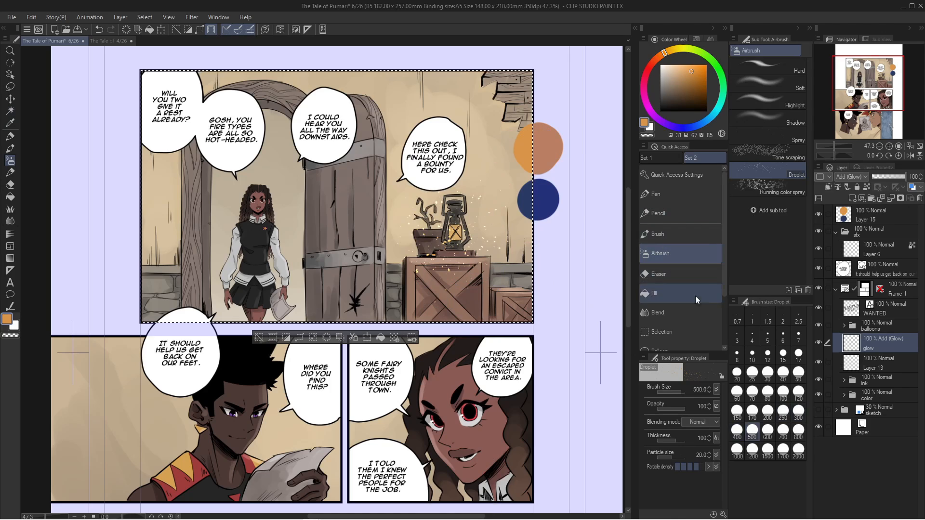
pyautogui.hotkey('ctrl', 'z')
# Build up an orange glow around the first panel's lantern with the Soft airbrush at size 700, and clear the selection
pyautogui.click(766, 83)
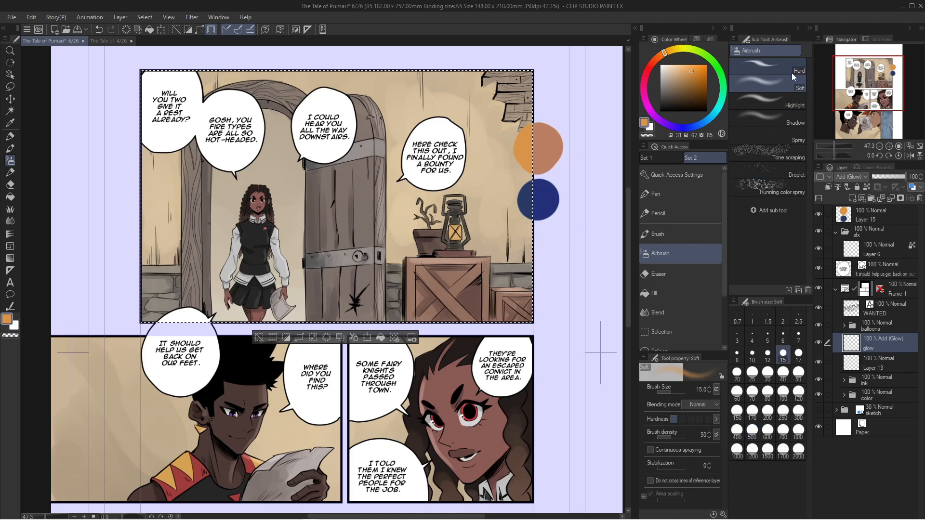
pyautogui.press(']')
pyautogui.press(']')
pyautogui.press(']')
pyautogui.press(']')
pyautogui.press(']')
pyautogui.press(']')
pyautogui.press(']')
pyautogui.press(']')
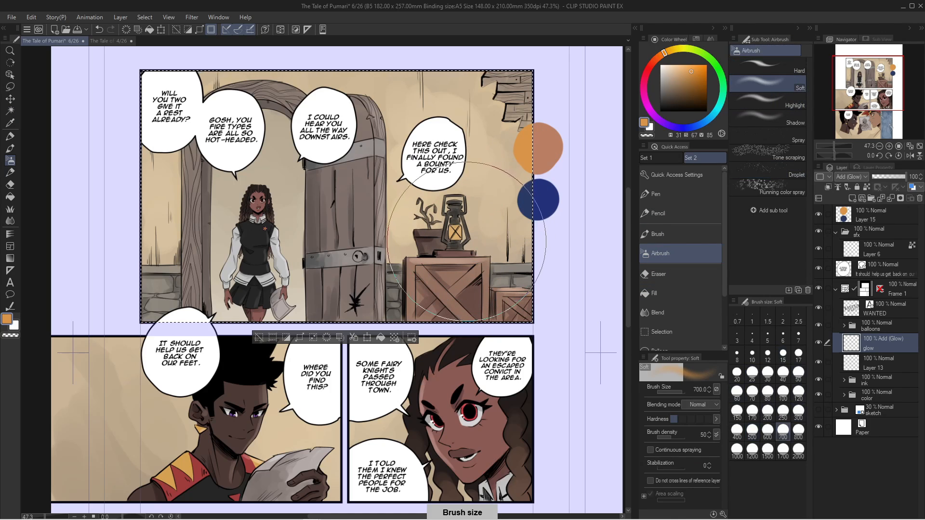
pyautogui.moveTo(475, 228)
pyautogui.mouseDown()
pyautogui.moveTo(454, 236)
pyautogui.moveTo(449, 209)
pyautogui.moveTo(485, 148)
pyautogui.moveTo(447, 255)
pyautogui.moveTo(476, 193)
pyautogui.moveTo(443, 236)
pyautogui.mouseUp()
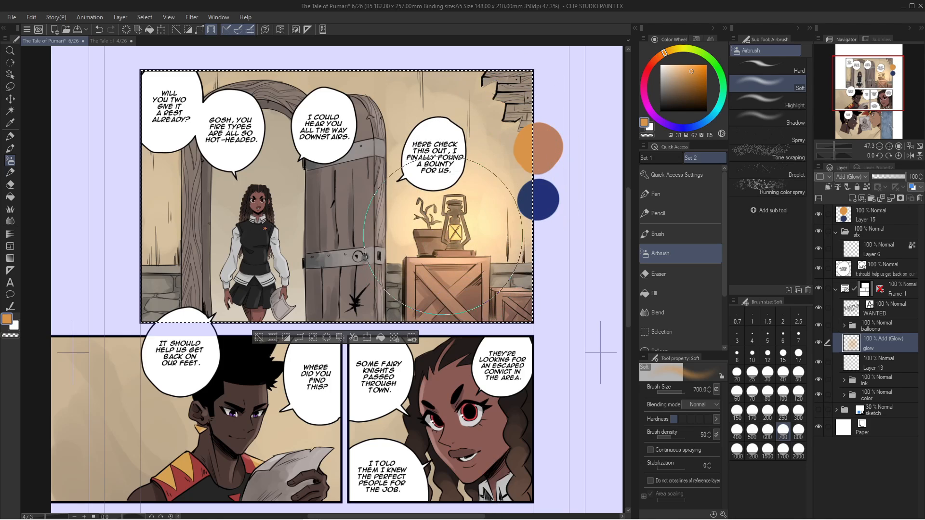
pyautogui.hotkey('ctrl', 'z')
pyautogui.click(457, 235)
pyautogui.click(451, 244)
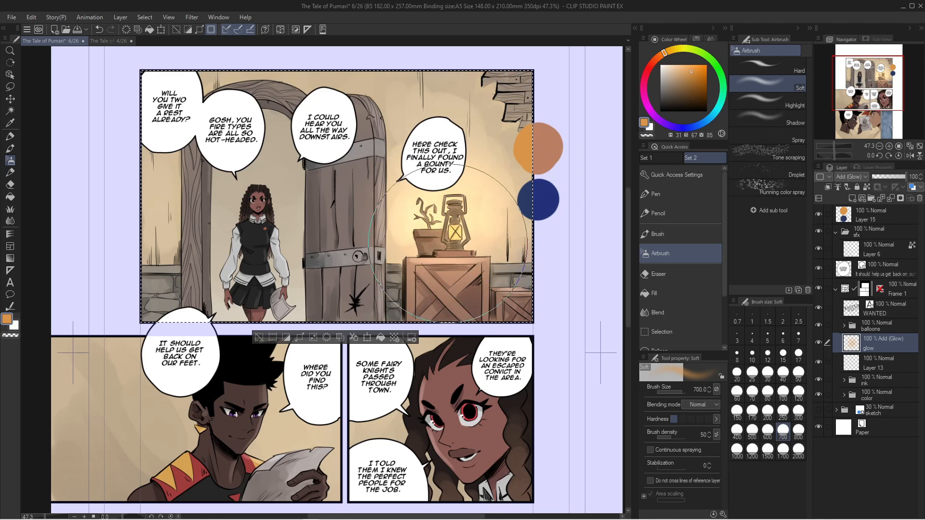
pyautogui.click(460, 248)
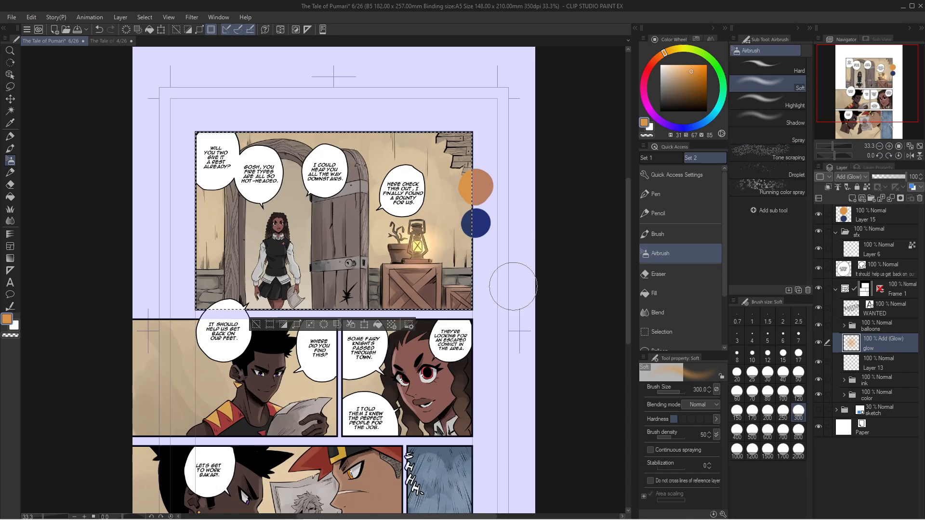
pyautogui.hotkey('ctrl', 'd')
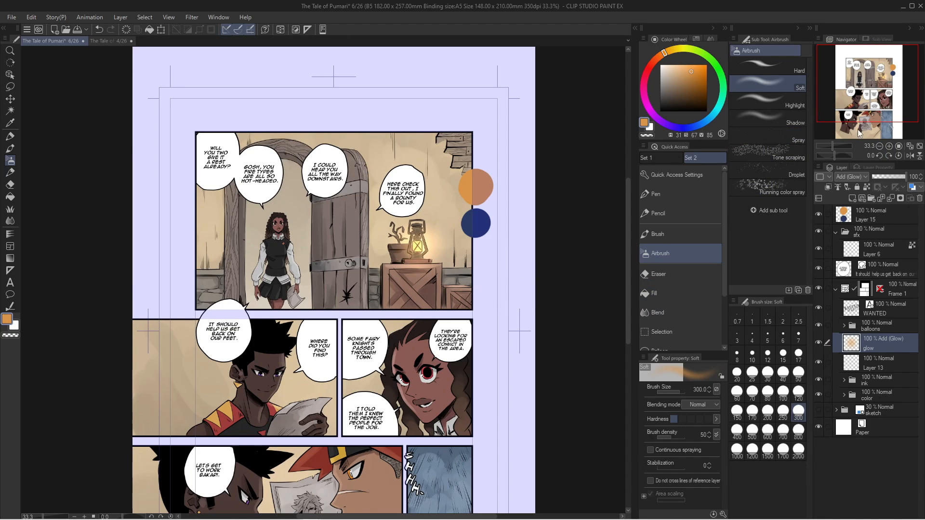
# Sample the dark blue swatch and add a layer named overlay directly above the glow layer, with the first panel's area selected
pyautogui.click(889, 146)
pyautogui.moveTo(863, 104); pyautogui.dragTo(861, 103)
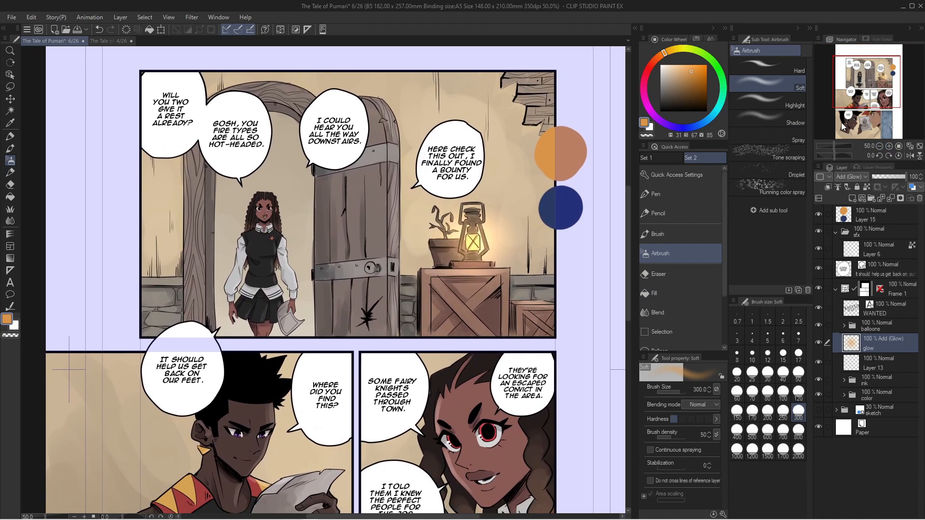
pyautogui.moveTo(833, 147); pyautogui.dragTo(832, 146)
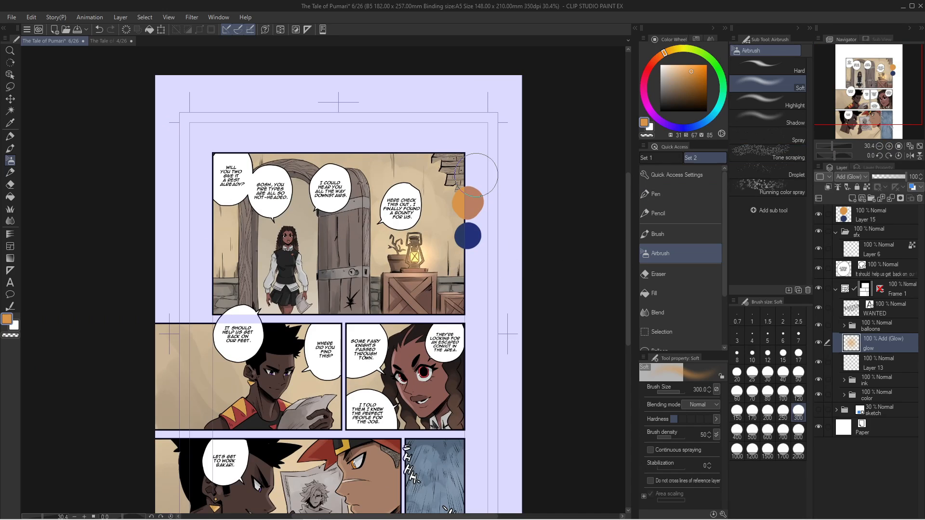
pyautogui.rightClick(462, 231)
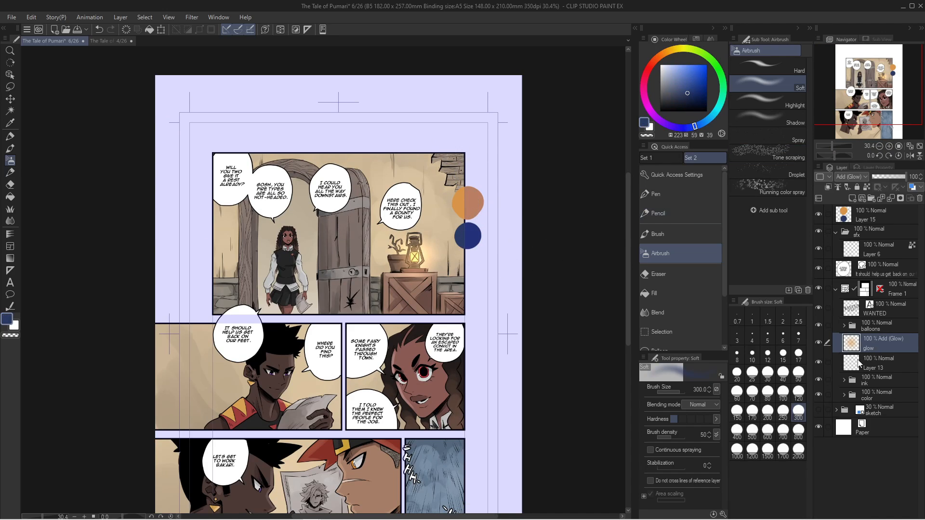
pyautogui.click(862, 365)
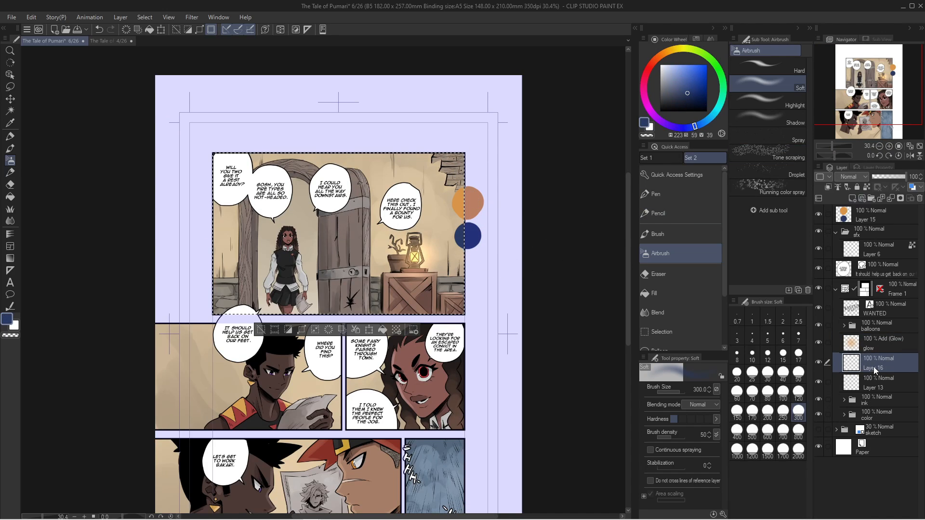
pyautogui.moveTo(861, 368); pyautogui.dragTo(863, 343)
pyautogui.doubleClick(874, 348)
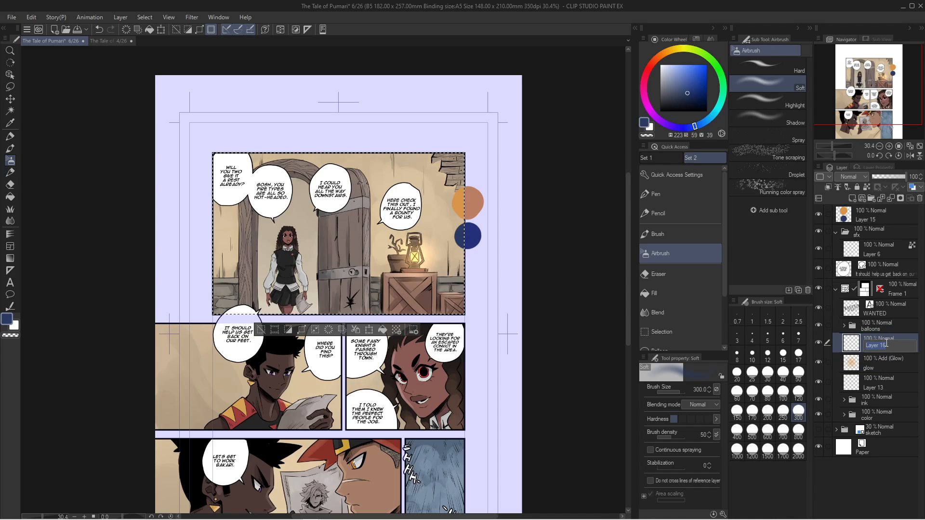
pyautogui.write('overlay')
pyautogui.press('Return')
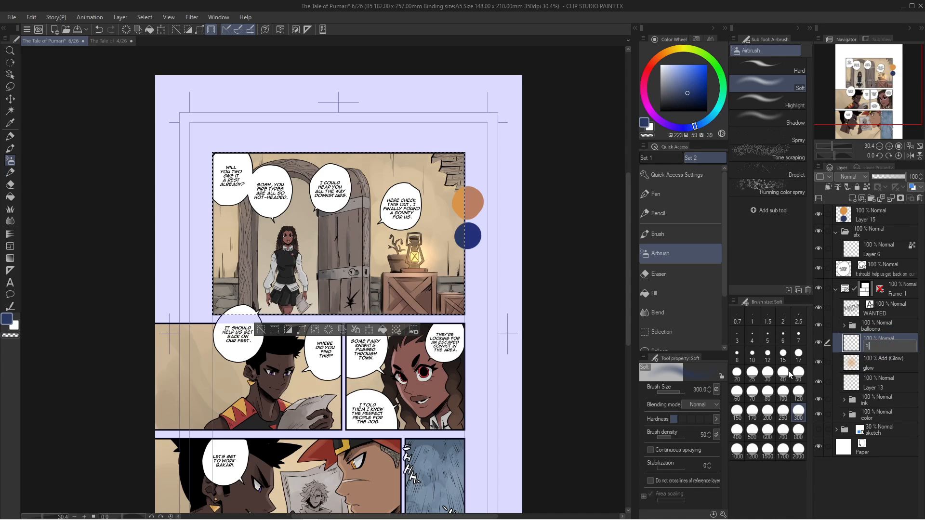
# Cover the first panel with a dark blue Foreground to transparent gradient fading downward on the overlay layer
pyautogui.scroll(1, 266, 466)
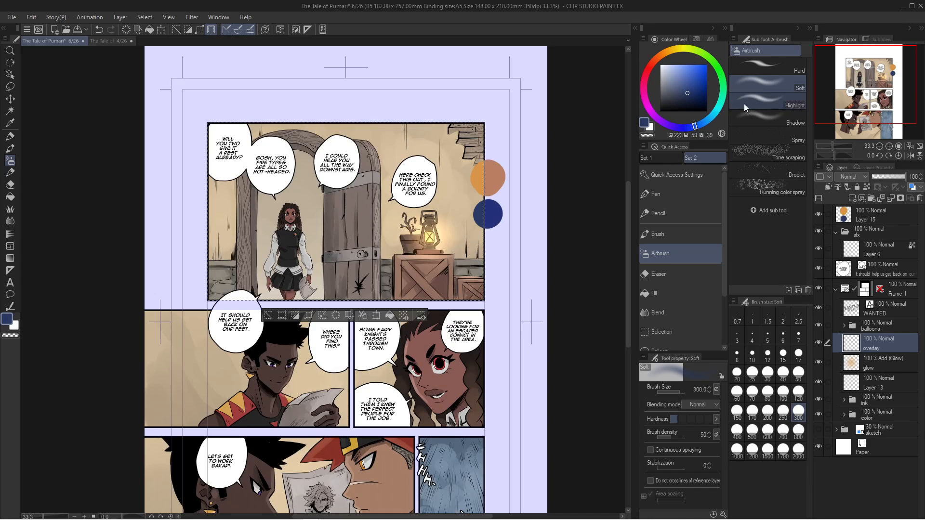
pyautogui.click(10, 260)
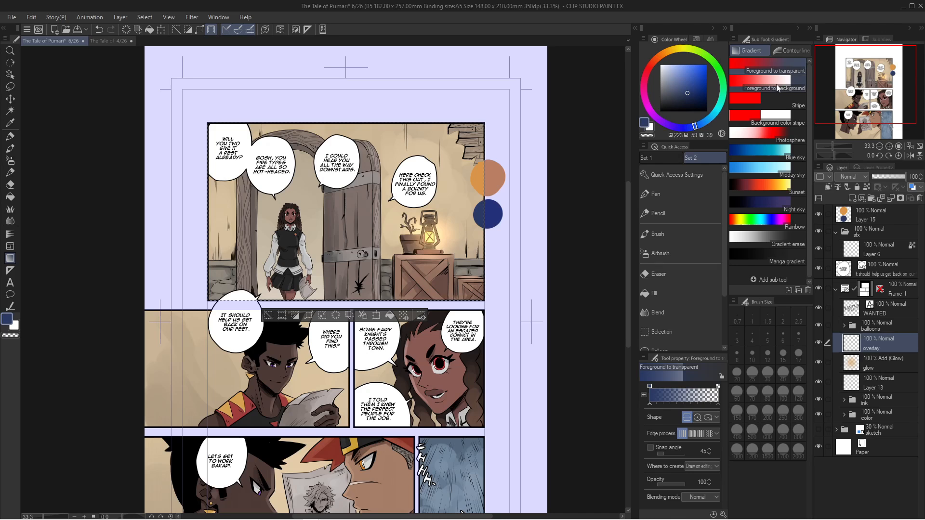
pyautogui.click(889, 146)
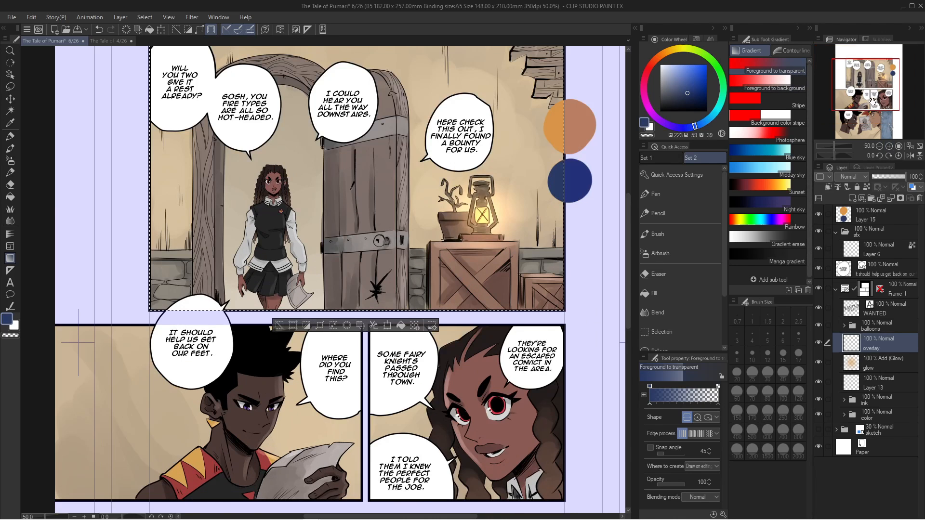
pyautogui.moveTo(379, 74); pyautogui.dragTo(381, 131)
pyautogui.moveTo(380, 81); pyautogui.dragTo(393, 347)
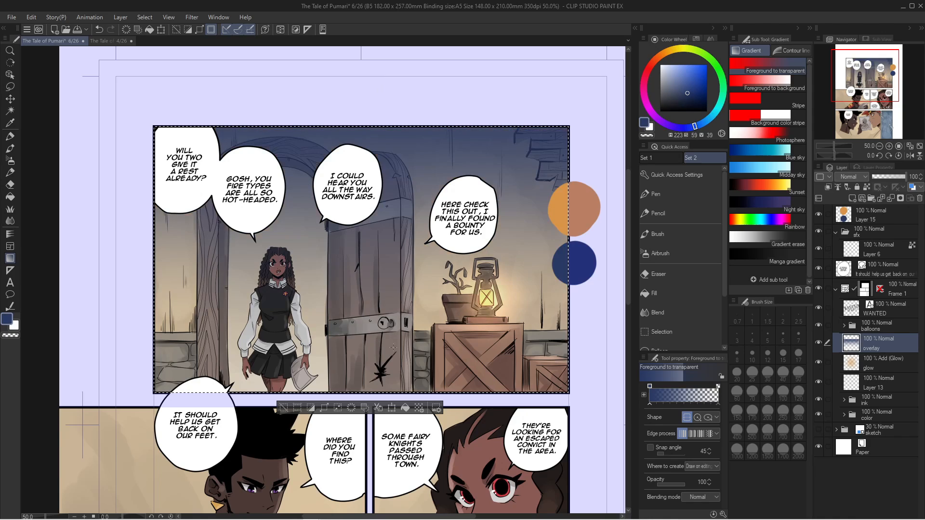
# Set the overlay layer's blending mode to Overlay and clear the selection
pyautogui.click(865, 178)
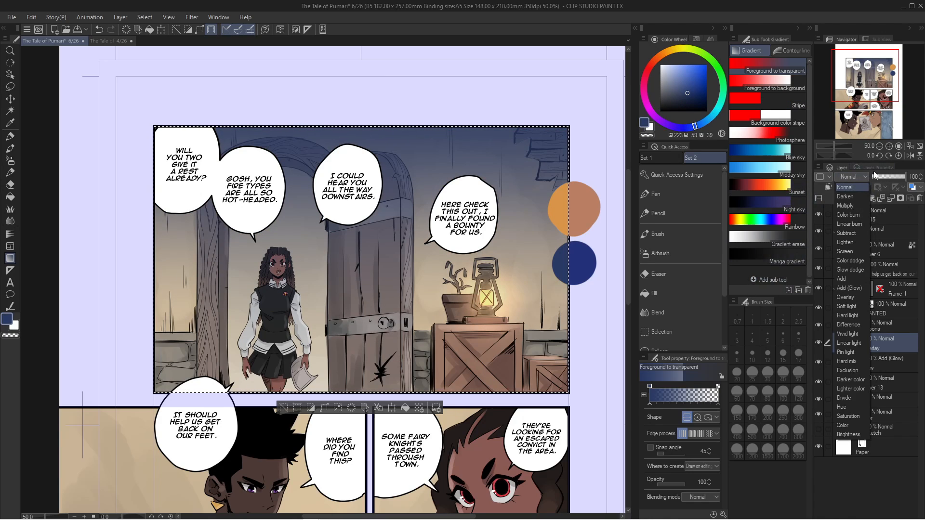
pyautogui.click(850, 298)
pyautogui.hotkey('ctrl', 'd')
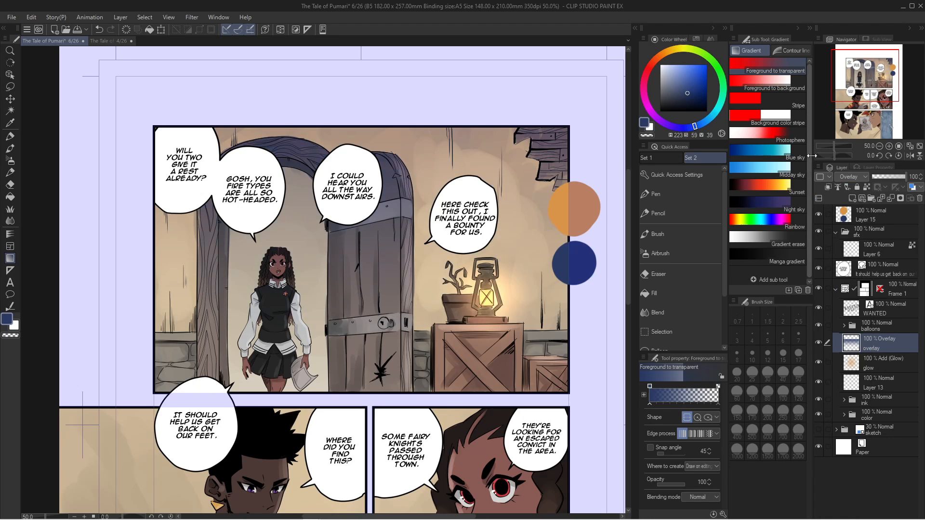
# Review the lighting across page 6, comparing it with the overlay layer and the swatch layer, Layer 15, hidden and shown
pyautogui.moveTo(835, 146); pyautogui.dragTo(834, 145)
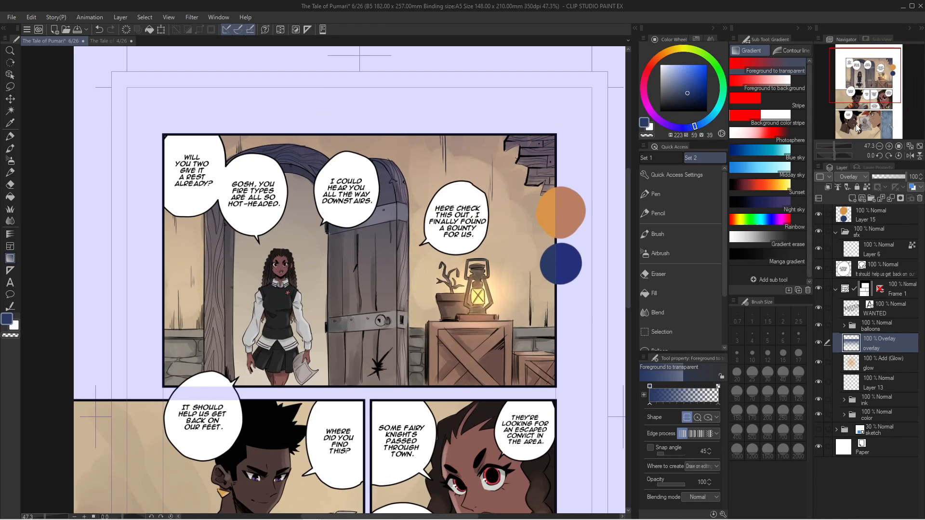
pyautogui.click(818, 345)
pyautogui.click(818, 345)
pyautogui.moveTo(832, 146); pyautogui.dragTo(834, 143)
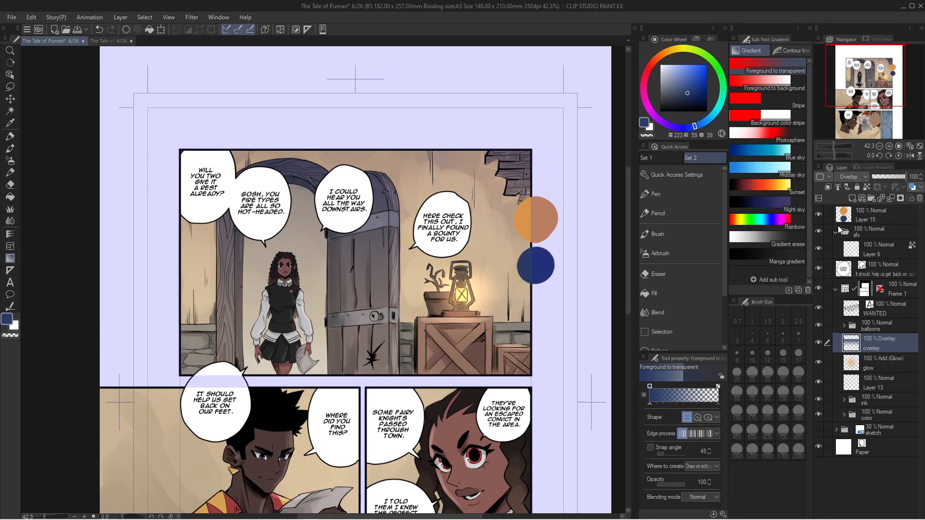
pyautogui.hotkey('ctrl', 't')
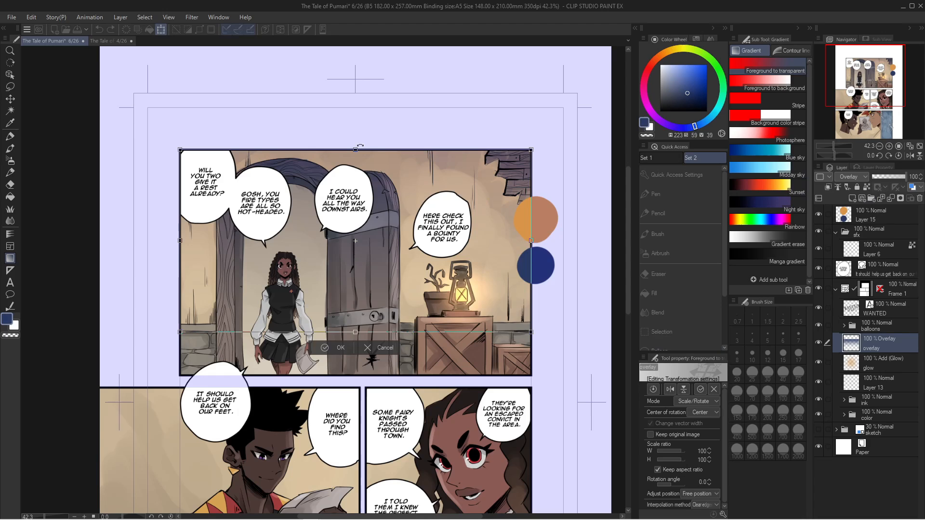
pyautogui.click(332, 349)
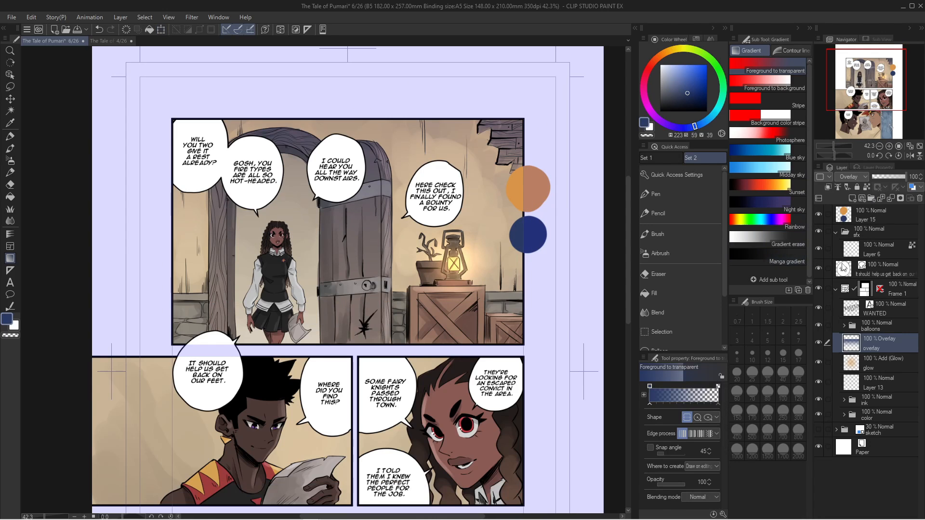
pyautogui.click(858, 232)
pyautogui.click(830, 147)
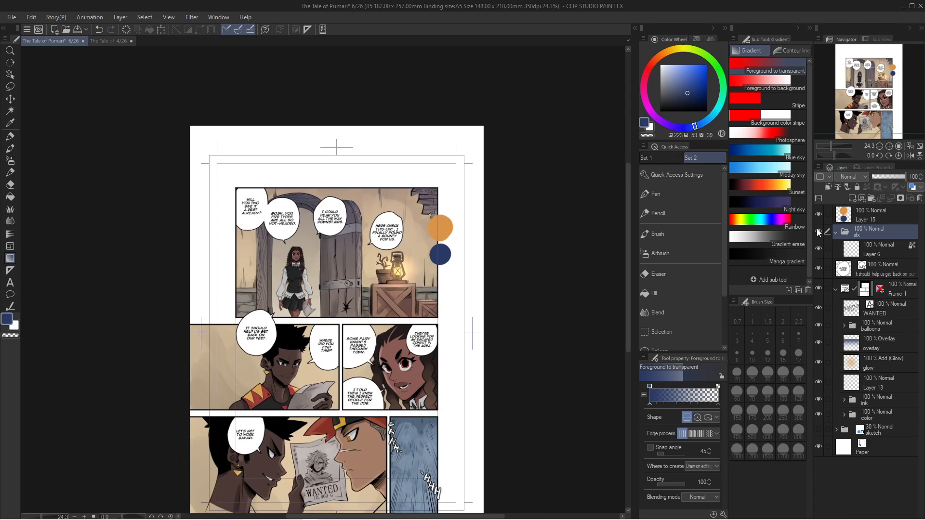
pyautogui.click(820, 213)
pyautogui.click(819, 213)
pyautogui.click(889, 146)
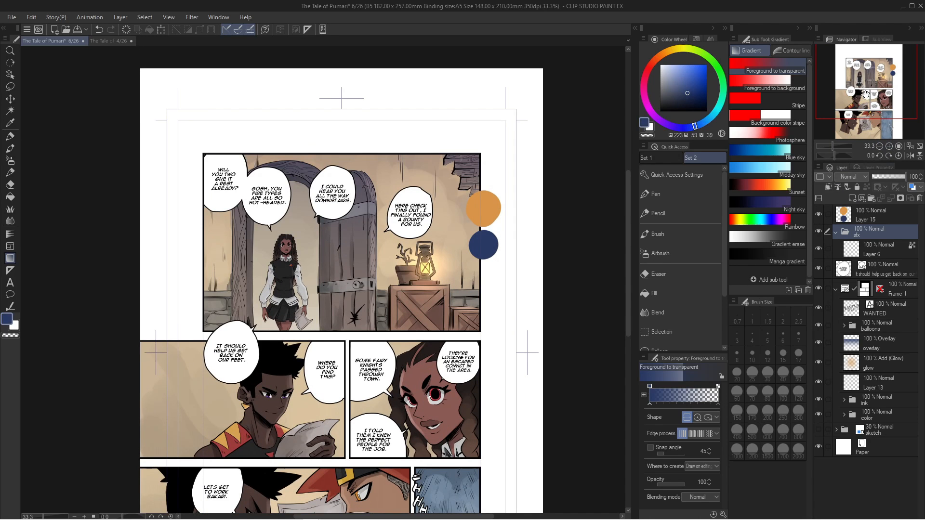
pyautogui.moveTo(865, 95); pyautogui.dragTo(870, 115)
pyautogui.click(889, 146)
pyautogui.click(866, 109)
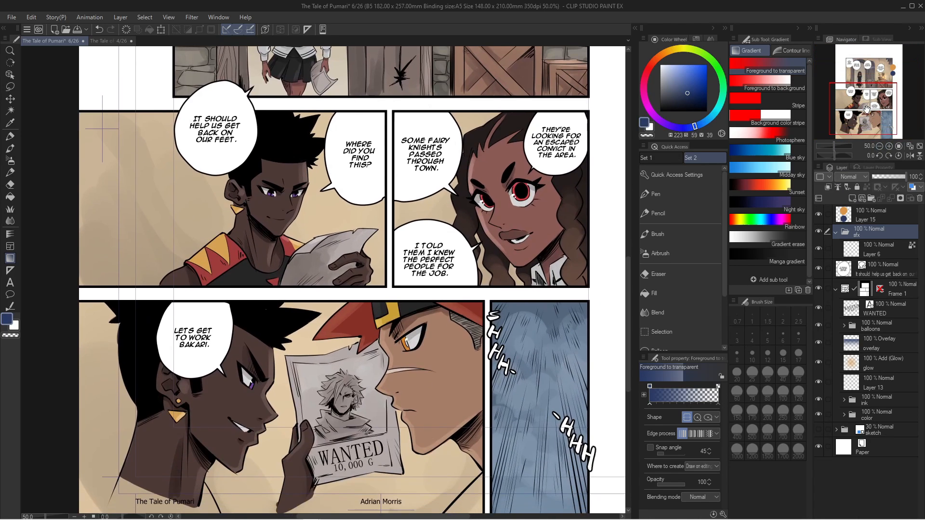
pyautogui.click(832, 144)
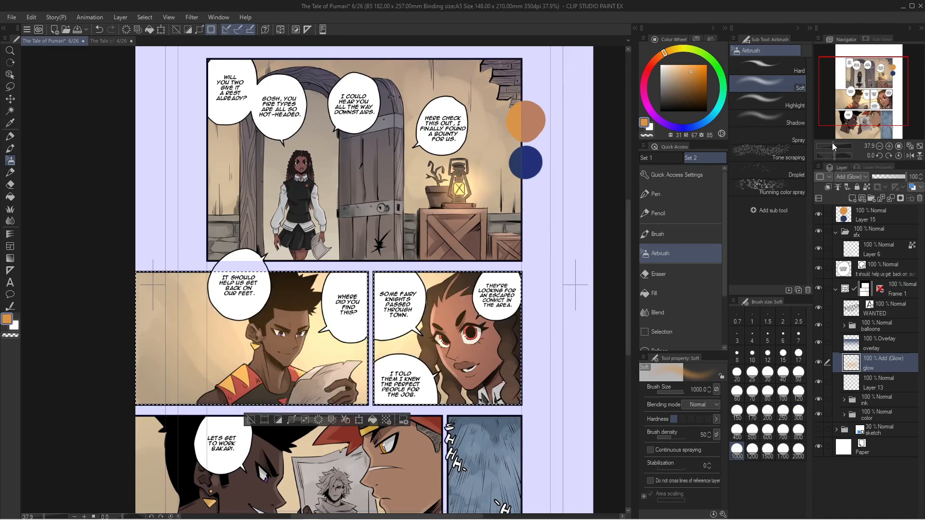
# Select the WANTED poster panel from the Frame 1 mask and brighten it with orange on the glow layer using the Shadow airbrush
pyautogui.moveTo(833, 146); pyautogui.dragTo(830, 146)
pyautogui.click(889, 146)
pyautogui.moveTo(866, 97); pyautogui.dragTo(866, 112)
pyautogui.click(897, 290)
pyautogui.press('w')
pyautogui.click(289, 347)
pyautogui.click(884, 363)
pyautogui.press('b')
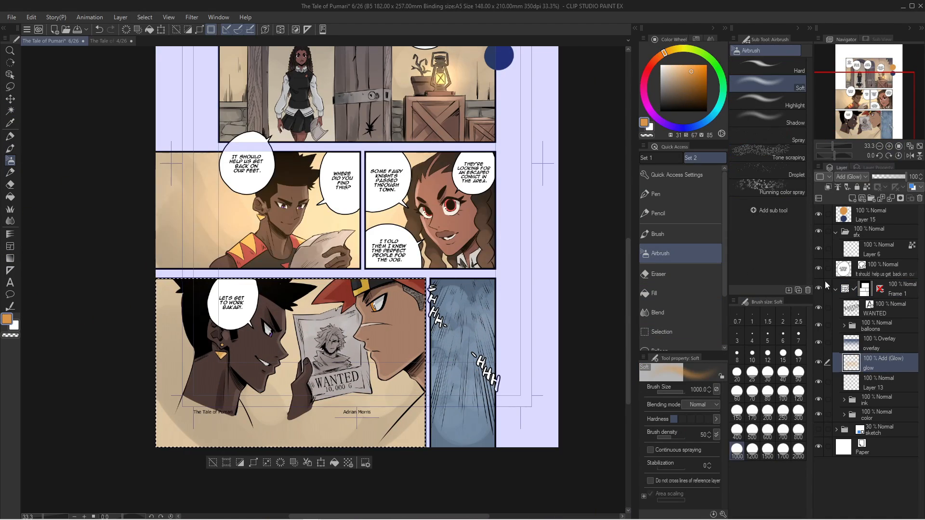
pyautogui.click(768, 118)
# Select the blue last panel from the Frame 1 mask and darken it on the overlay layer with the sampled dark blue swatch colour
pyautogui.click(897, 289)
pyautogui.click(436, 404)
pyautogui.rightClick(472, 110)
pyautogui.click(884, 344)
pyautogui.press('g')
# Select the first panel from the Frame 1 mask, add more orange light on the glow layer, and clear the selection
pyautogui.click(898, 289)
pyautogui.click(363, 251)
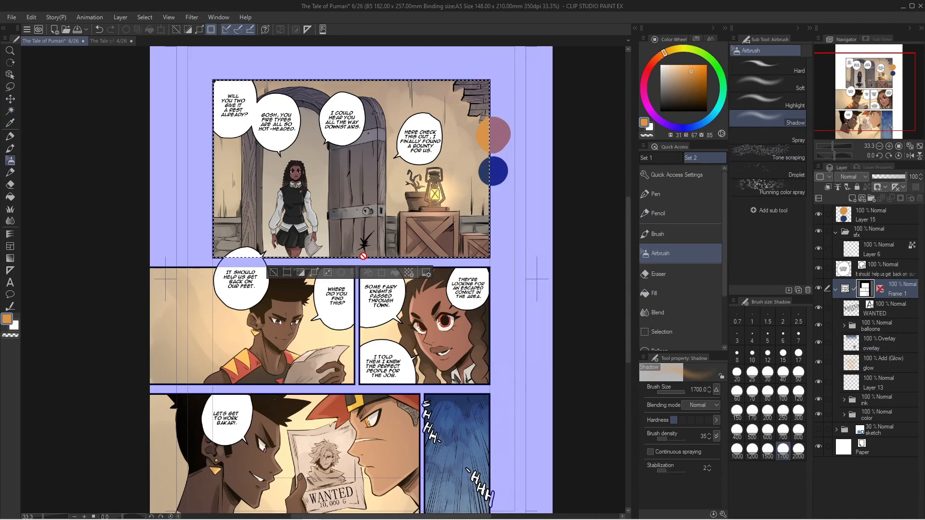
pyautogui.click(885, 363)
pyautogui.hotkey('ctrl', 'd')
# Collapse the sfx folder, hide the colour swatches on Layer 15, and save page 6
pyautogui.click(835, 233)
pyautogui.click(868, 232)
pyautogui.click(818, 214)
pyautogui.hotkey('ctrl', '0')
pyautogui.hotkey('ctrl', 's')
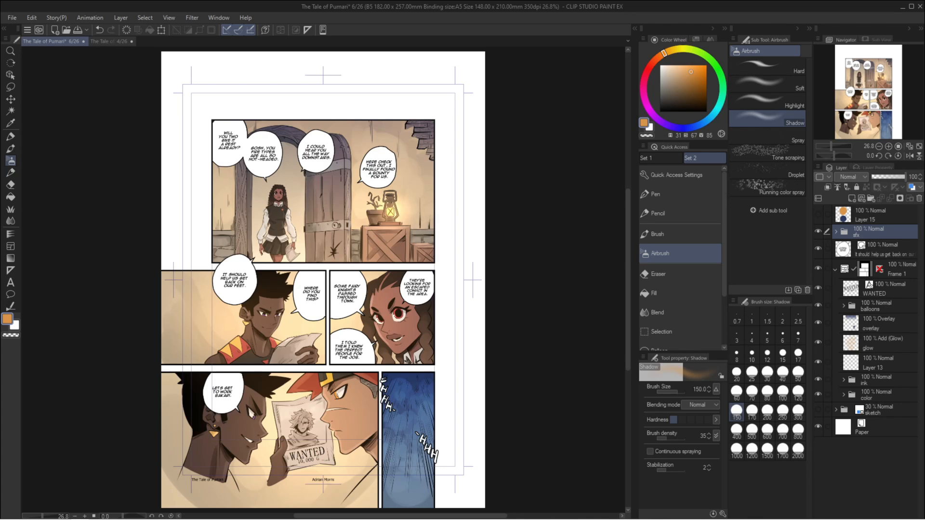
pyautogui.hotkey('ctrl', 's')
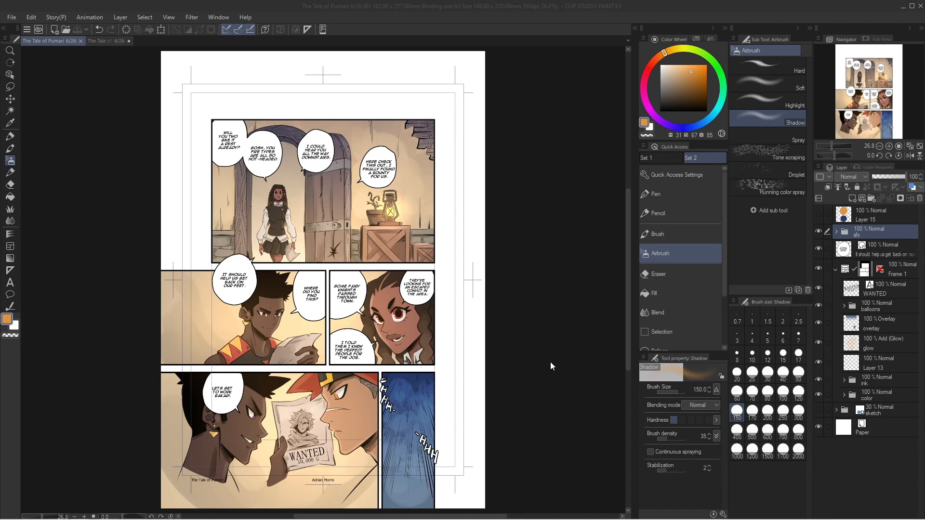
pyautogui.scroll(5, 409, 308)
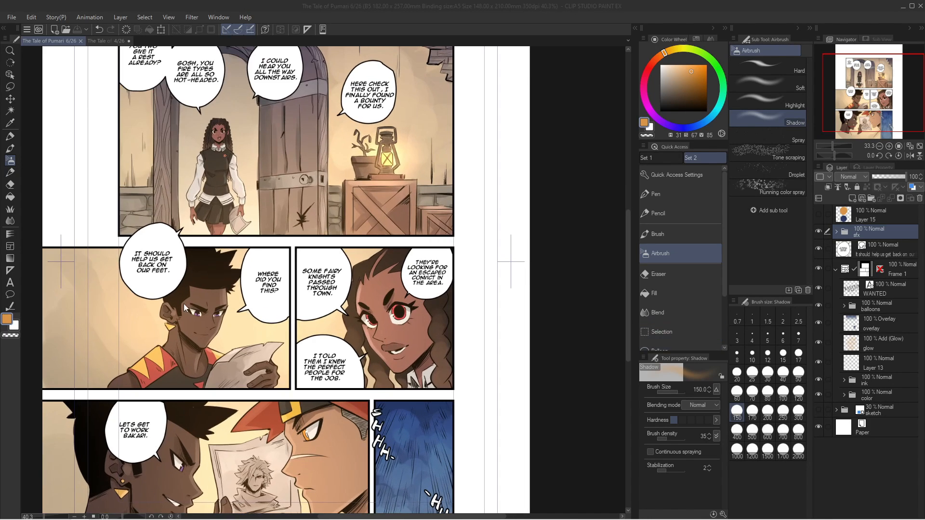
pyautogui.scroll(-5, 195, 302)
pyautogui.scroll(2, 168, 308)
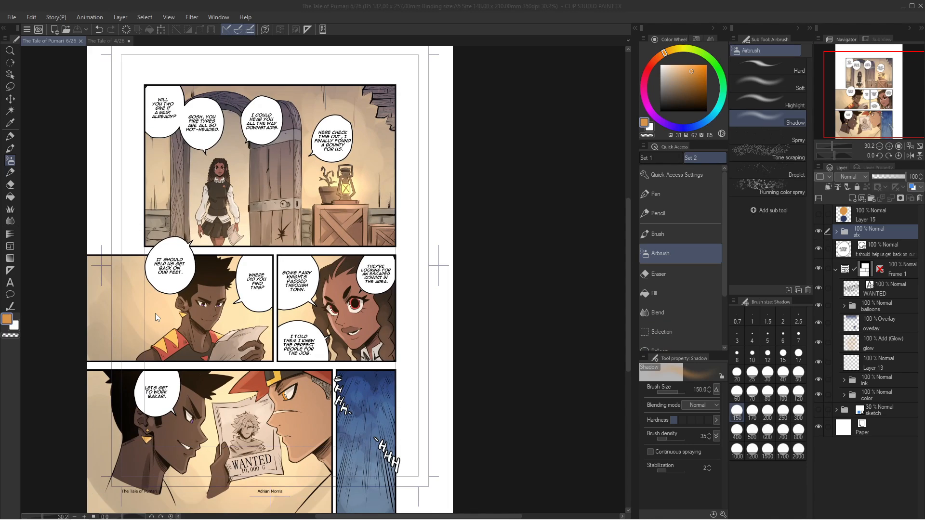